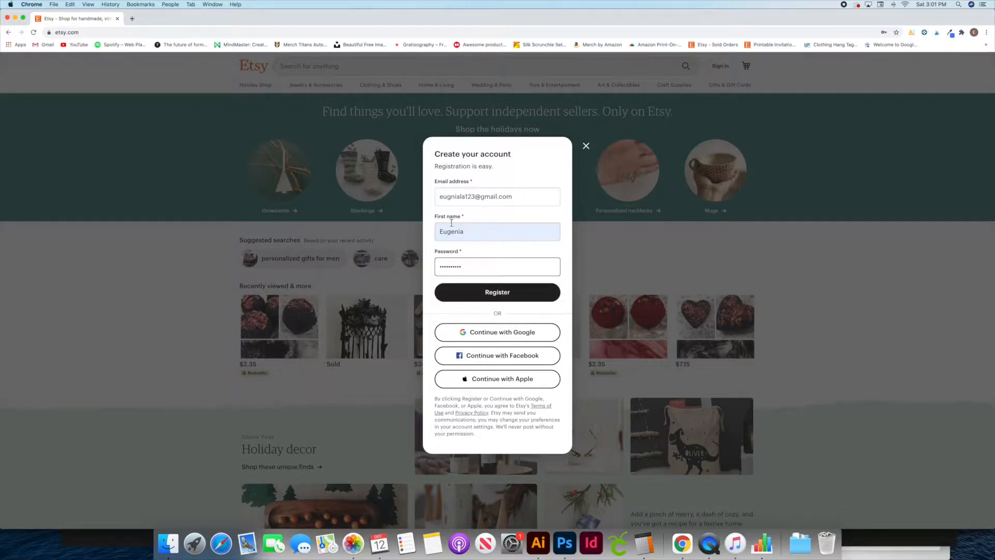
# - Submit the new account registration and start opening a shop through Sell on Etsy
pyautogui.click(499, 293)
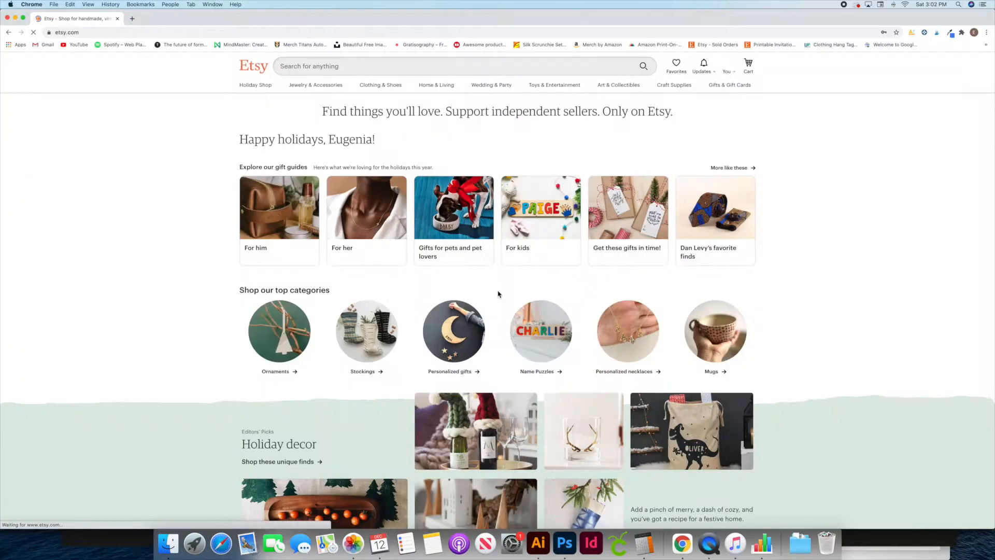
pyautogui.click(733, 71)
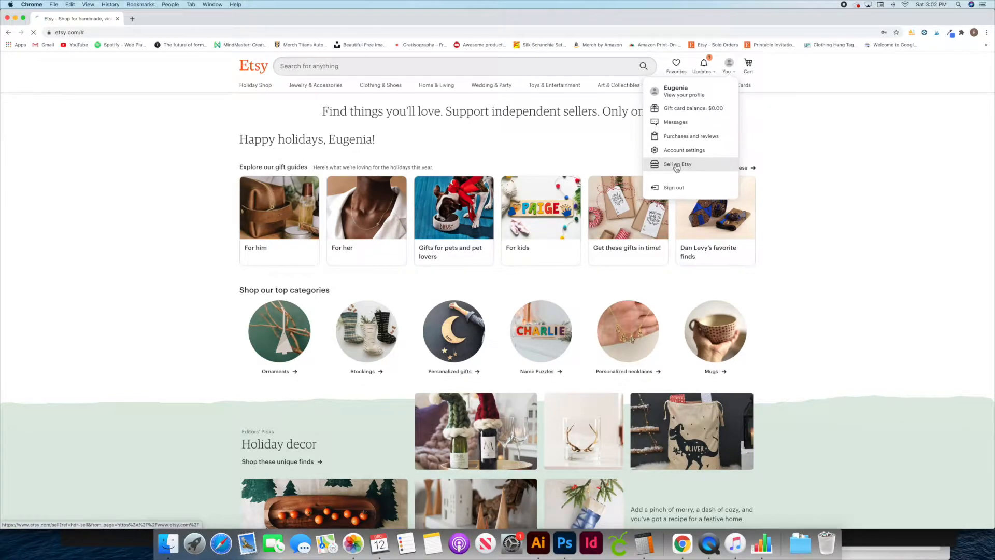
pyautogui.click(704, 164)
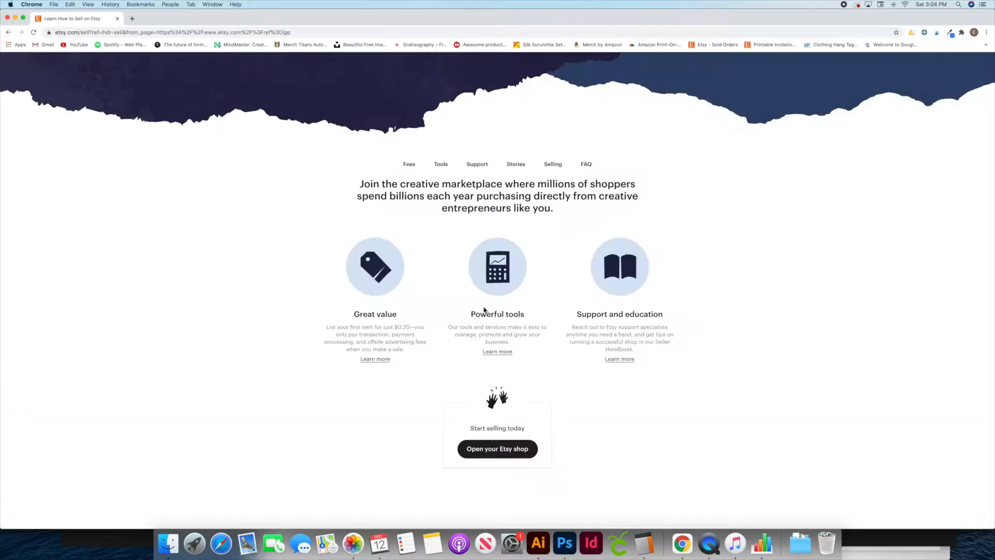
pyautogui.scroll(-5, 484, 310)
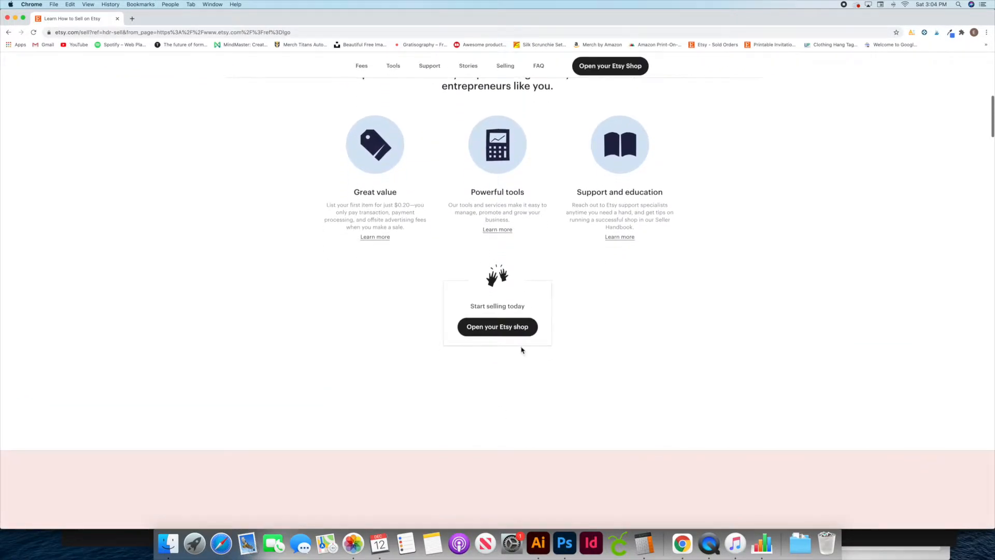
pyautogui.click(497, 332)
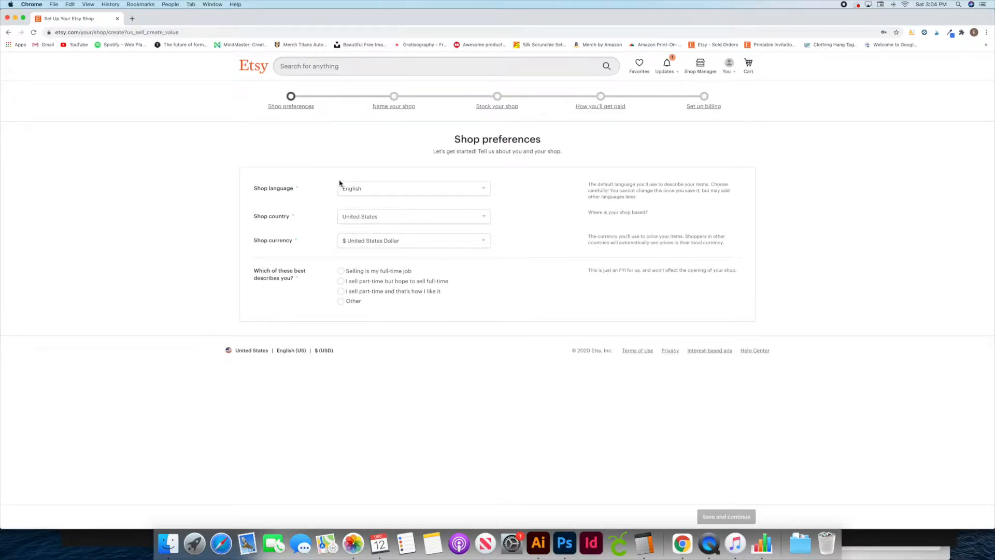
# - Keep English and United States Dollar in the shop preferences, choose "I sell part-time but hope to sell full-time", and save
pyautogui.click(394, 193)
pyautogui.click(392, 194)
pyautogui.click(407, 243)
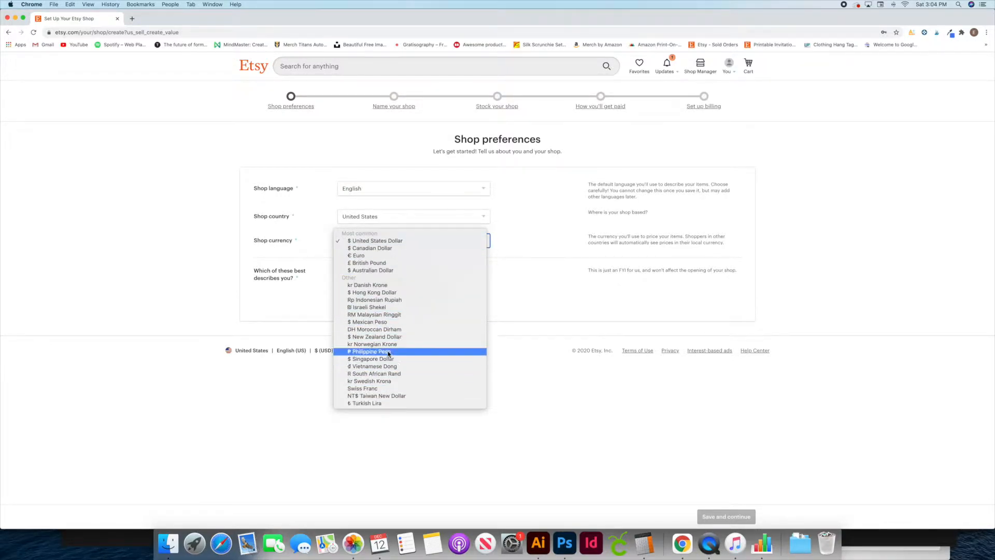
pyautogui.click(232, 236)
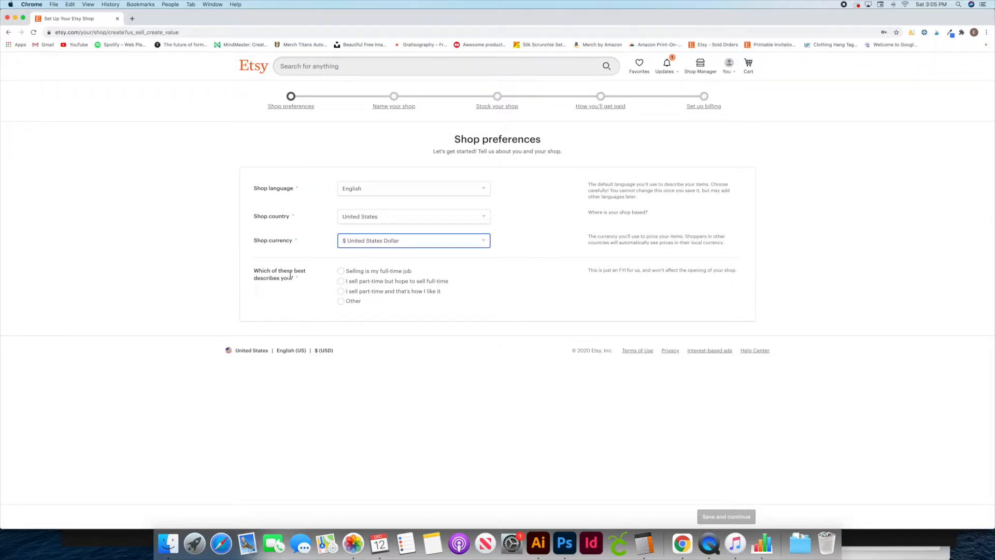
pyautogui.click(341, 281)
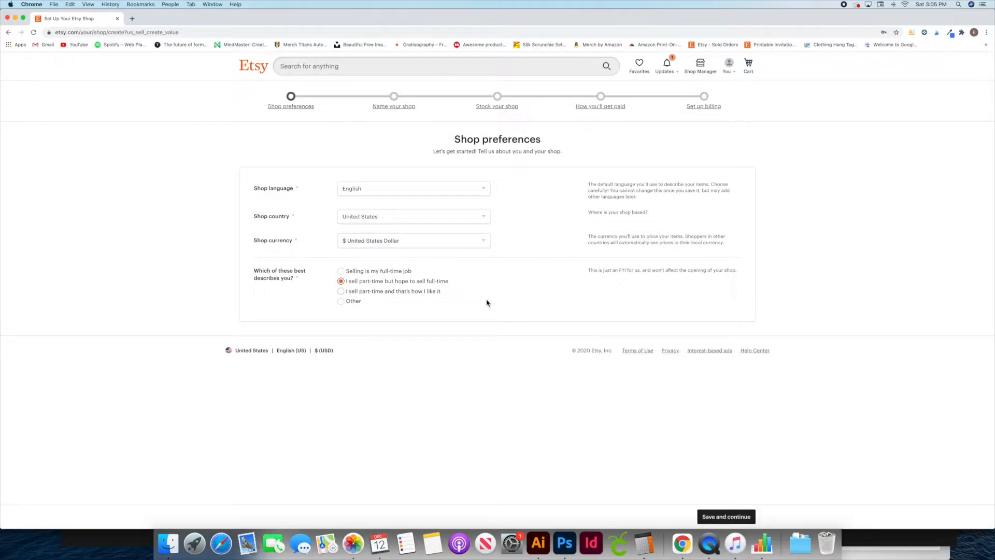
pyautogui.click(727, 517)
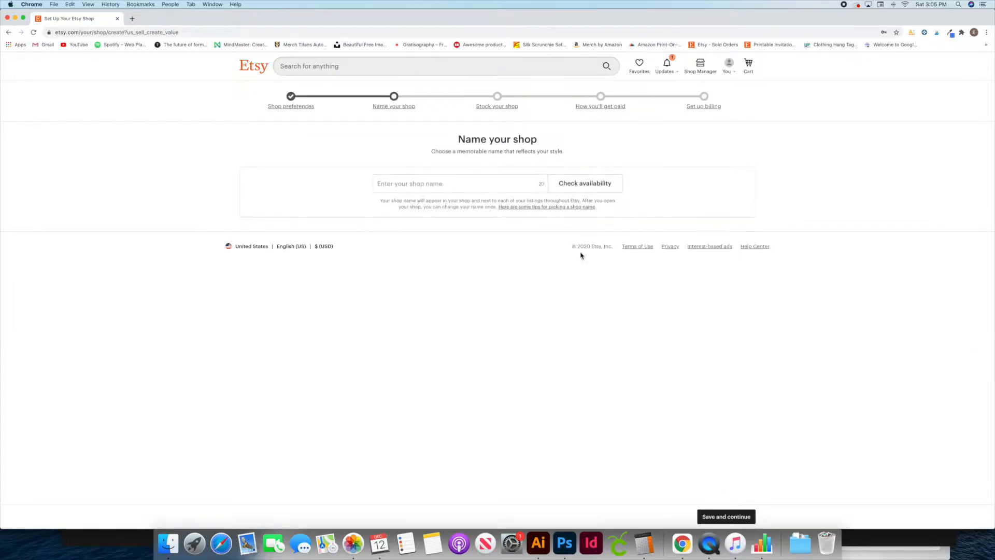
# - Name the shop with the owner's first name plus "shop123", check its availability, and save the name
pyautogui.click(475, 188)
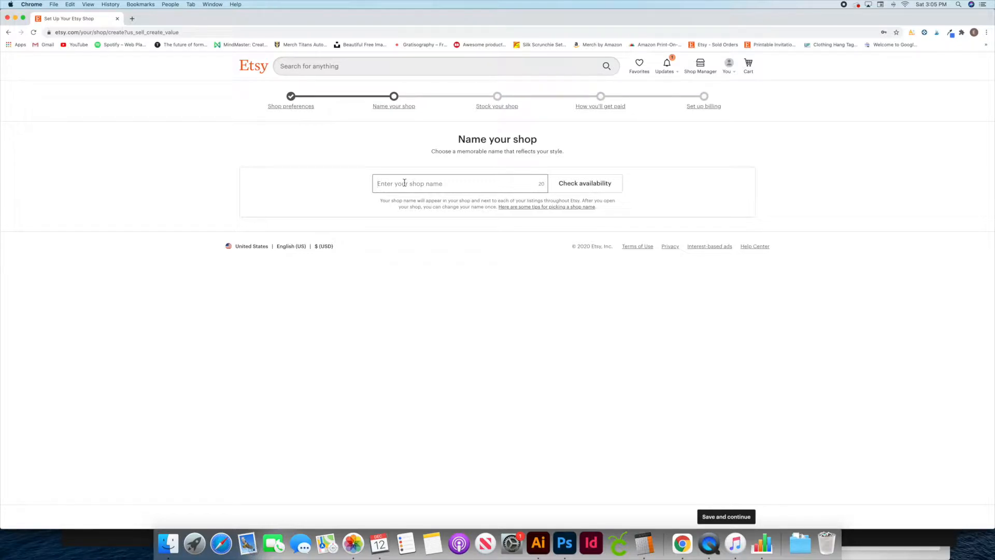
pyautogui.write('Eugeniashop123')
pyautogui.click(590, 189)
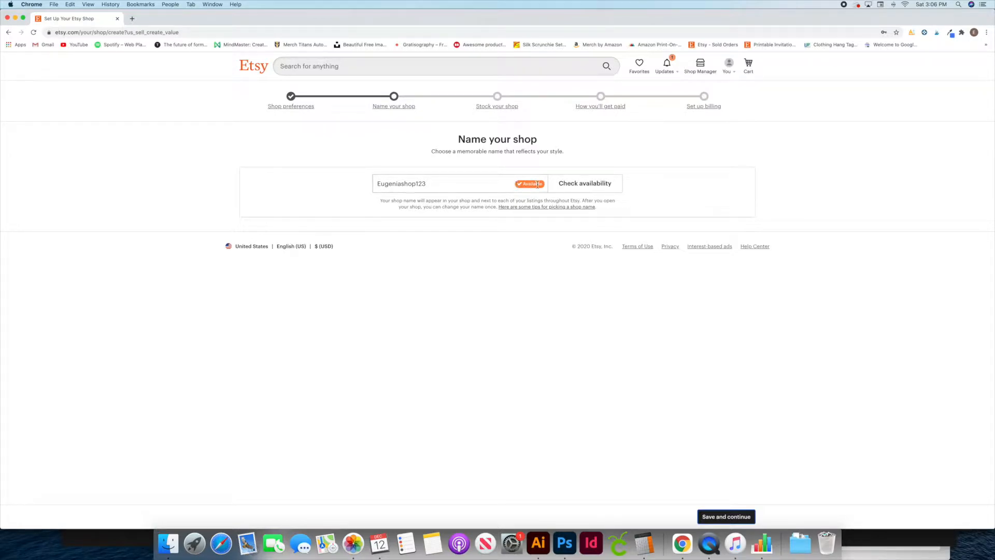
pyautogui.click(451, 186)
pyautogui.click(725, 519)
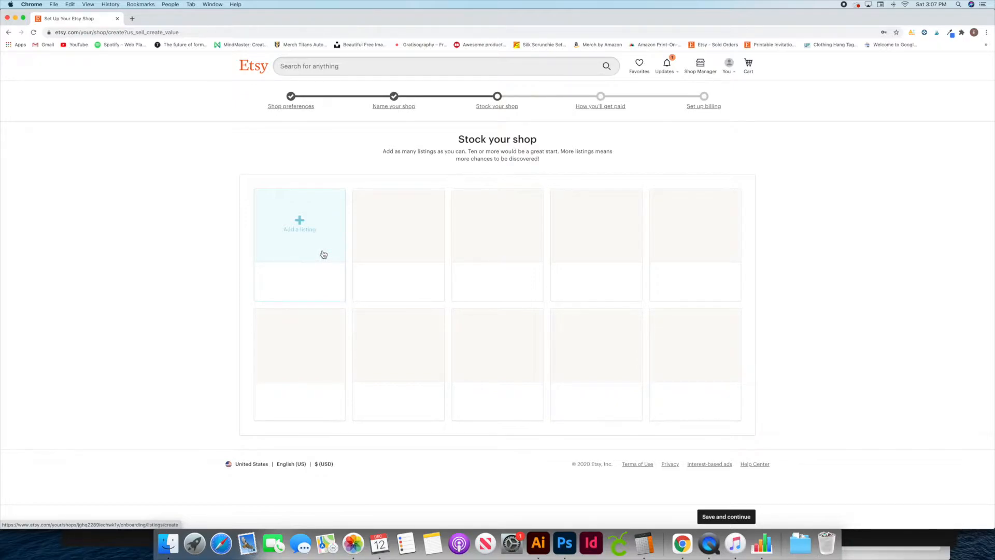
# - Start a new listing and add 47.jpg from the Desktop as its primary photo
pyautogui.click(734, 517)
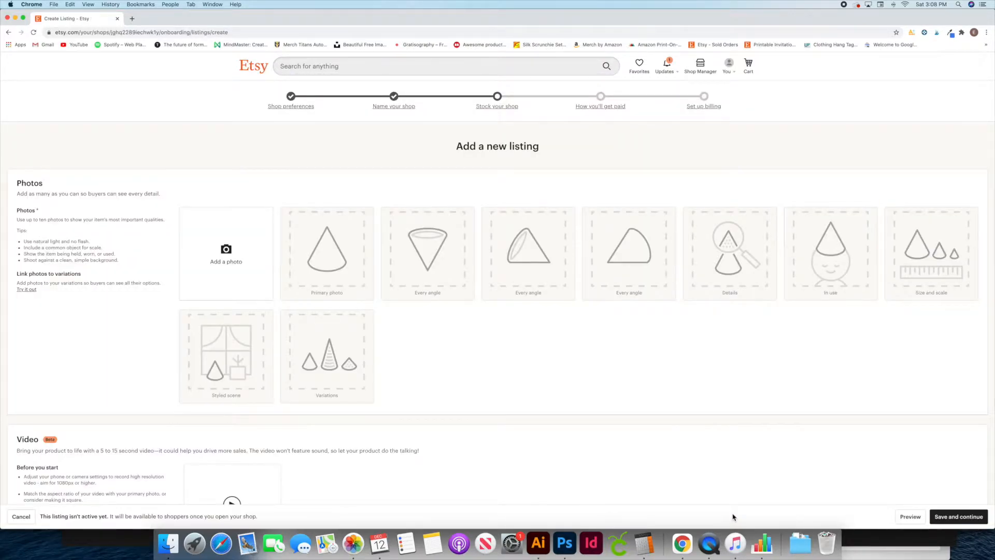
pyautogui.scroll(-2, 236, 474)
pyautogui.scroll(2, 237, 475)
pyautogui.click(225, 270)
pyautogui.scroll(-5, 439, 144)
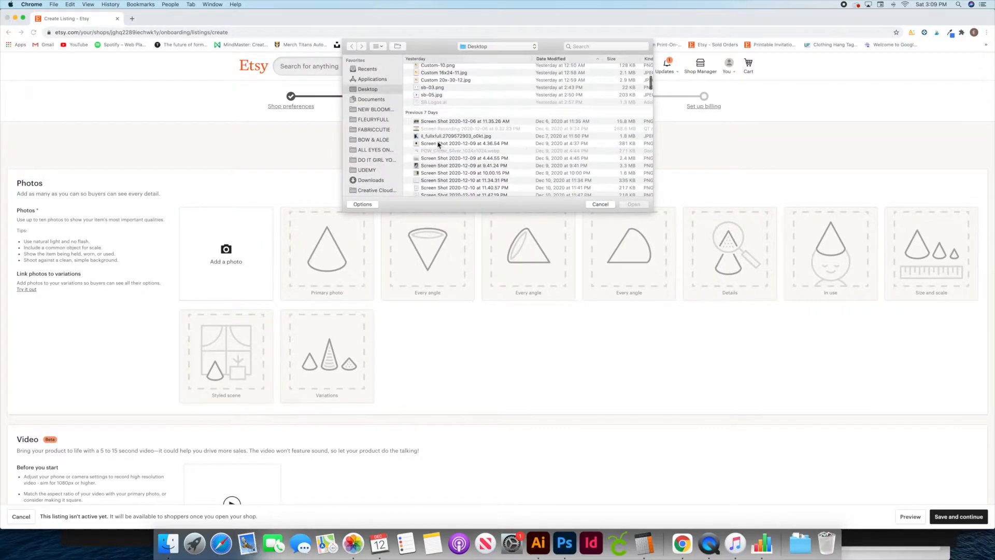
pyautogui.scroll(5, 438, 144)
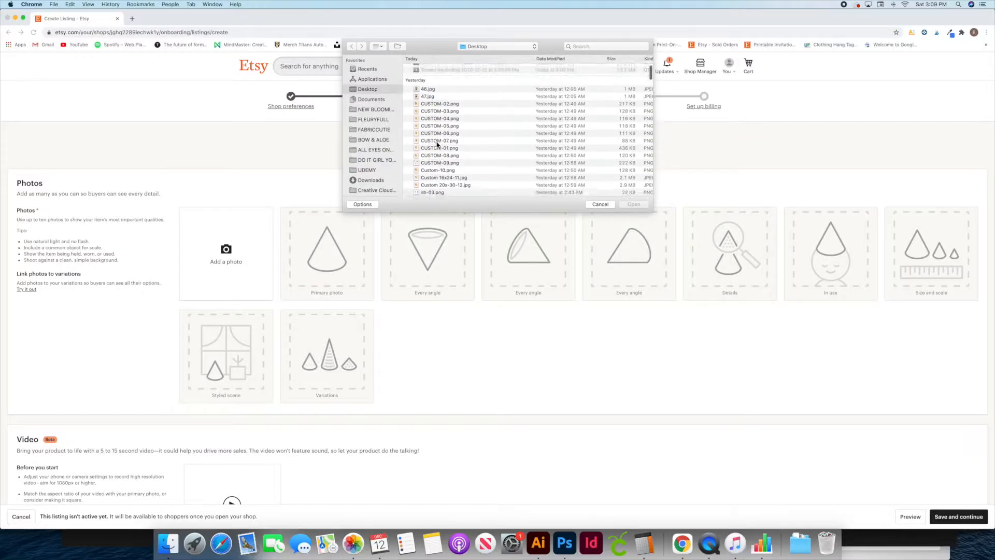
pyautogui.scroll(-5, 436, 146)
pyautogui.scroll(4, 437, 146)
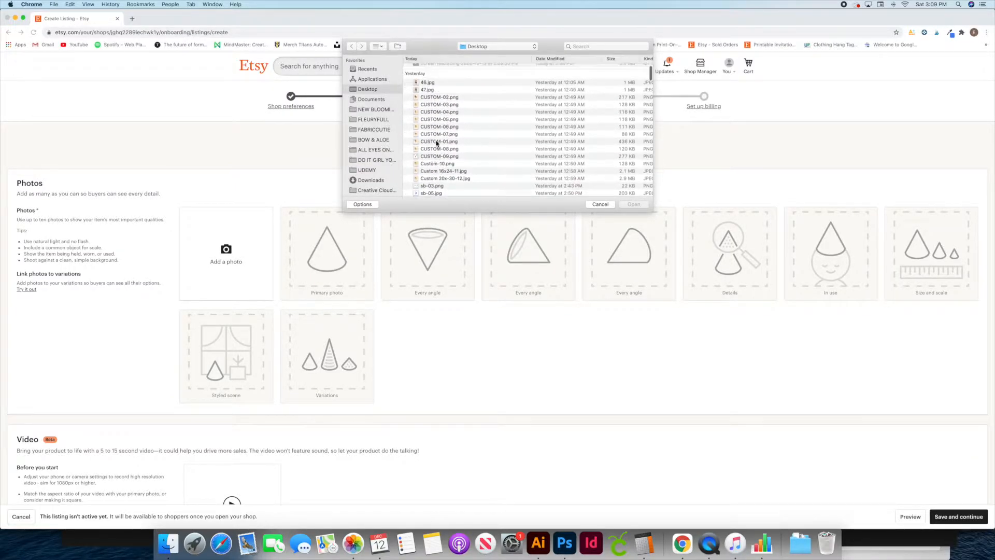
pyautogui.click(422, 90)
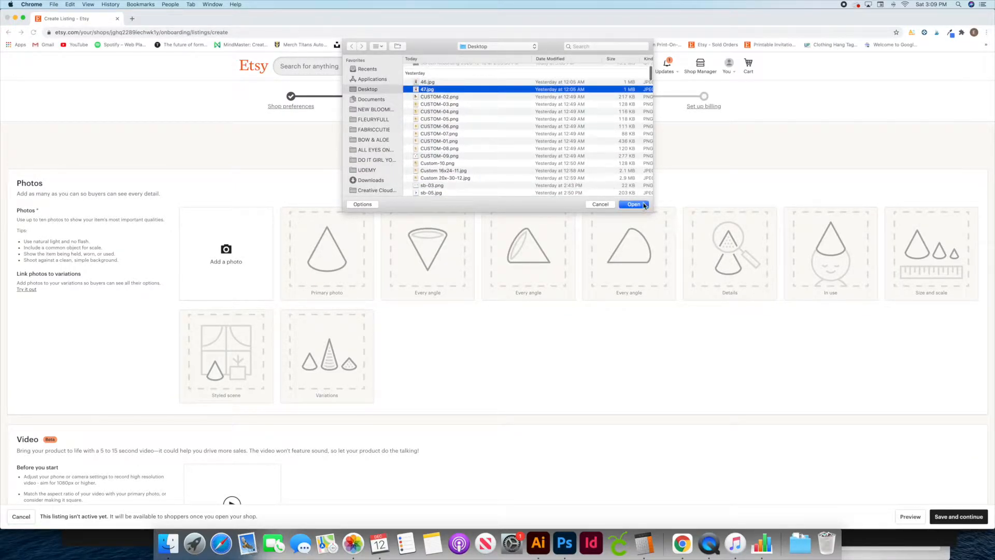
pyautogui.click(633, 204)
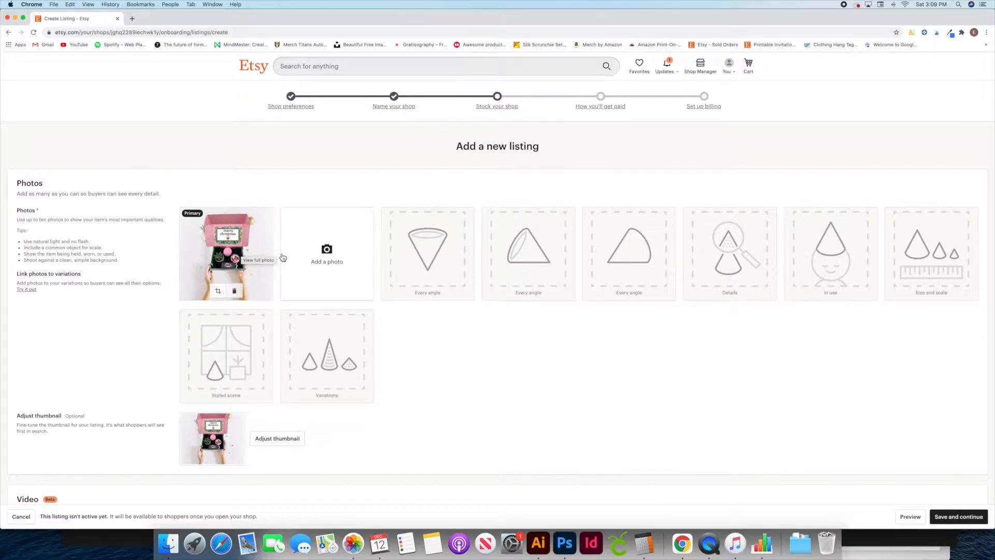
# - Look over the new listing form's photo slots, thumbnail option, video guidelines and listing details fields
pyautogui.scroll(-1, 262, 251)
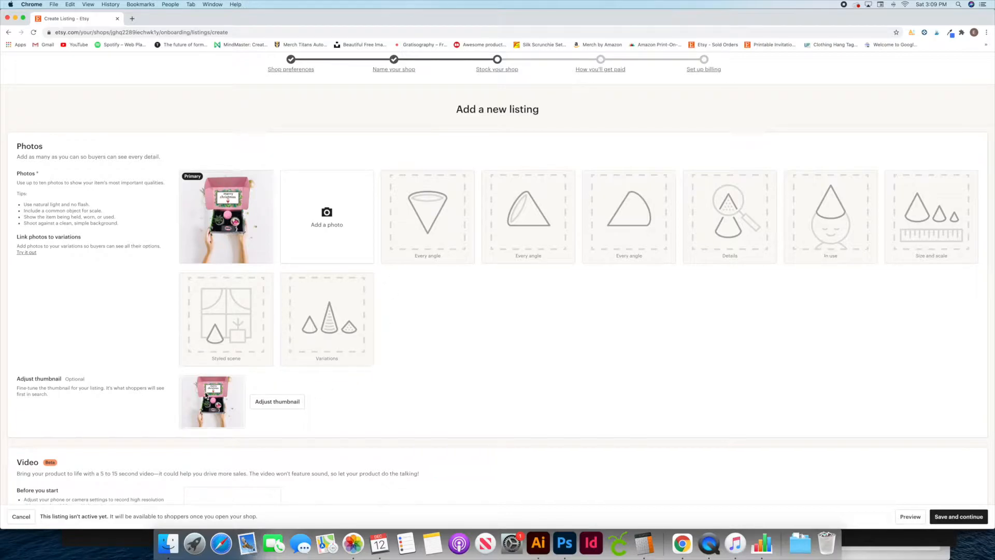
pyautogui.scroll(1, 419, 346)
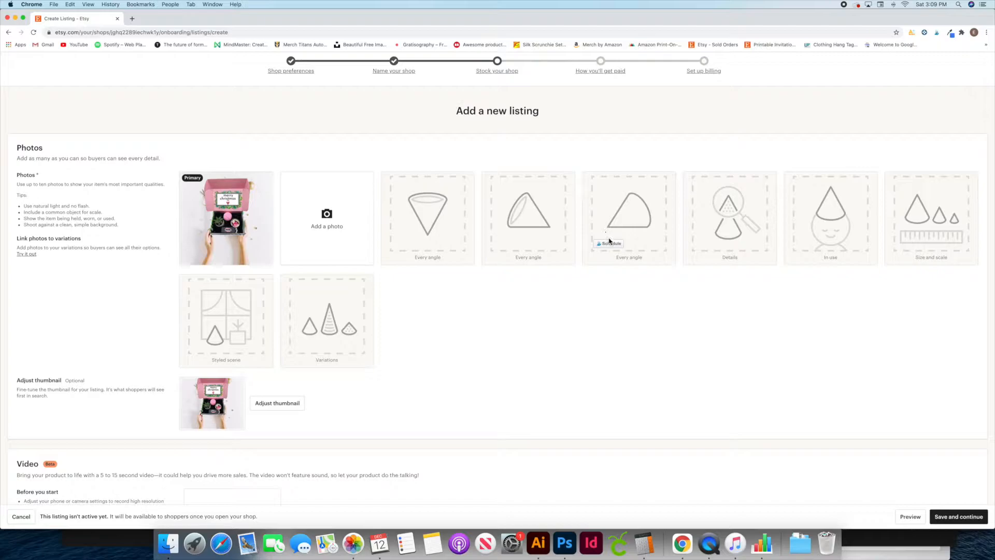
pyautogui.scroll(-2, 470, 312)
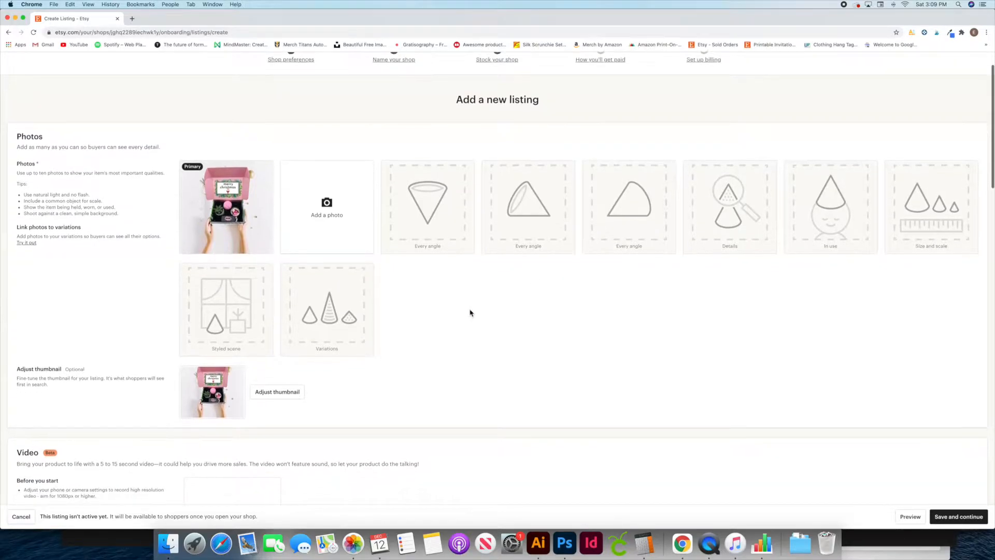
pyautogui.scroll(-5, 470, 312)
pyautogui.moveTo(222, 113)
pyautogui.scroll(-8, 456, 226)
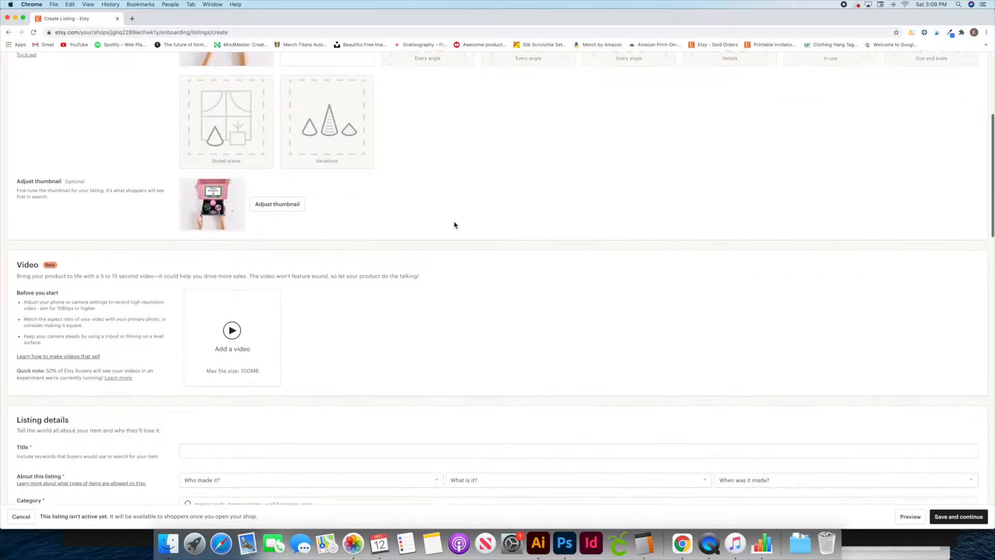
pyautogui.scroll(-2, 454, 224)
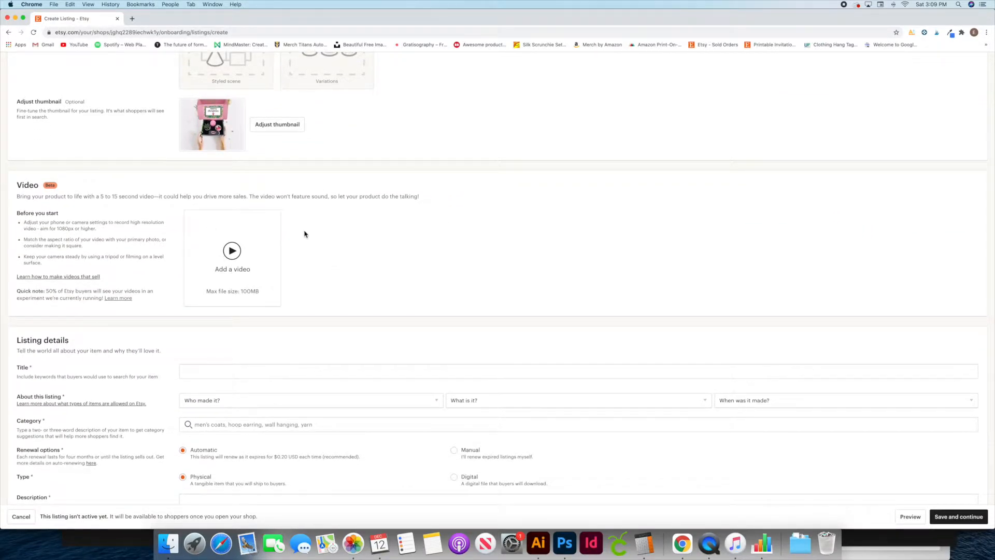
pyautogui.scroll(1, 293, 239)
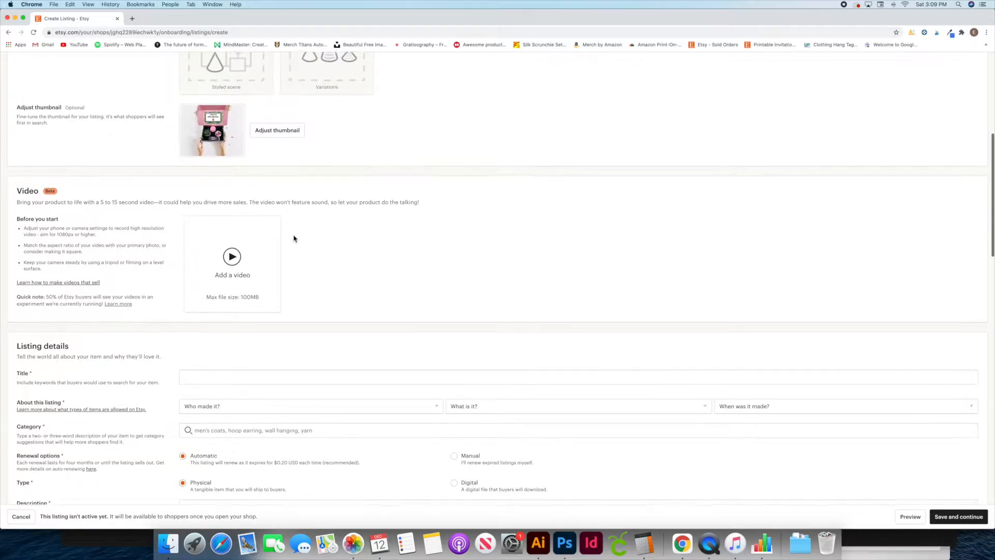
pyautogui.scroll(2, 293, 238)
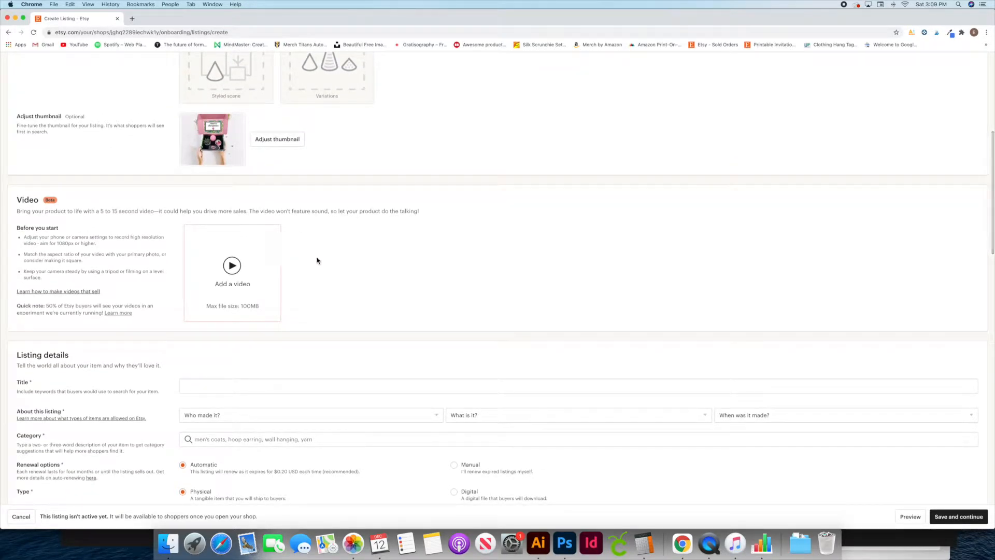
pyautogui.scroll(-1, 326, 261)
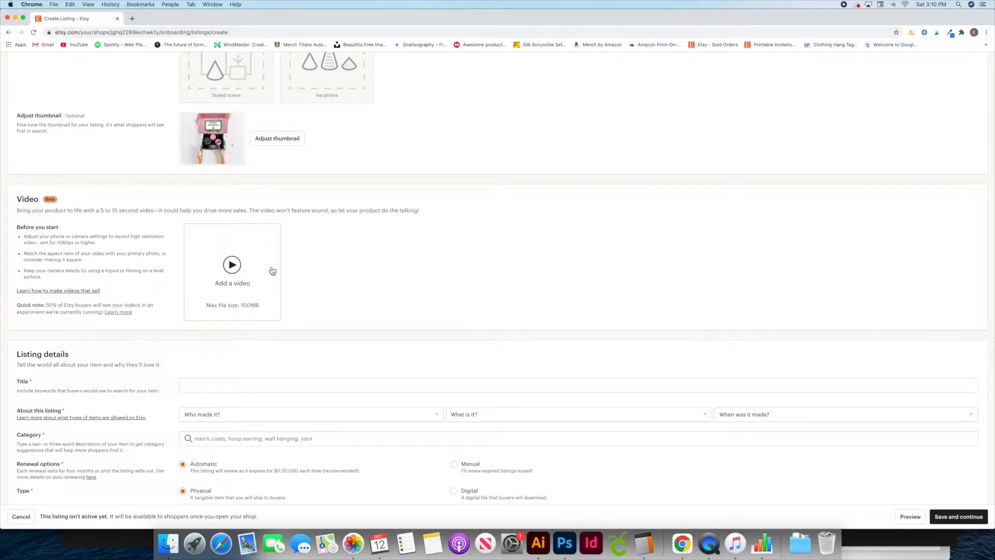
pyautogui.scroll(-2, 325, 264)
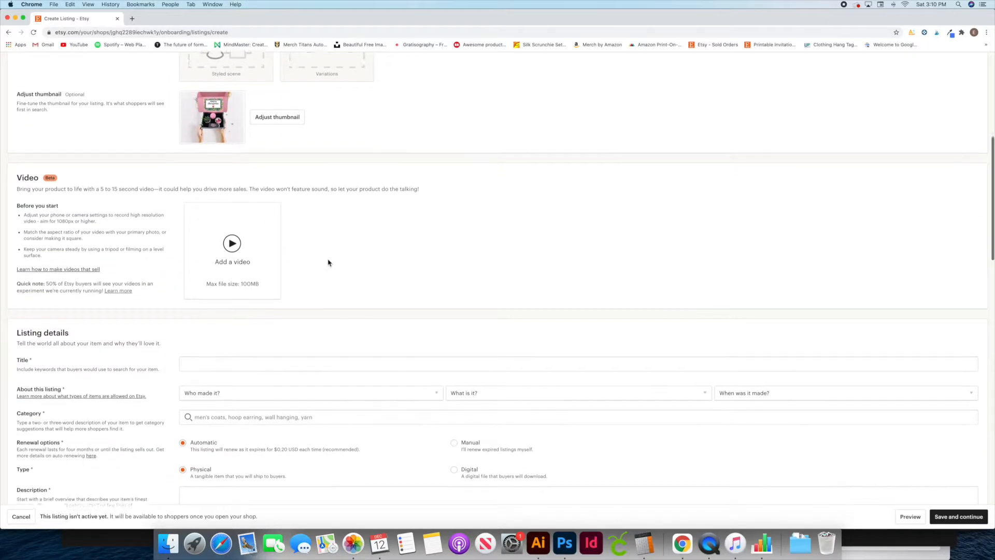
pyautogui.scroll(-3, 332, 263)
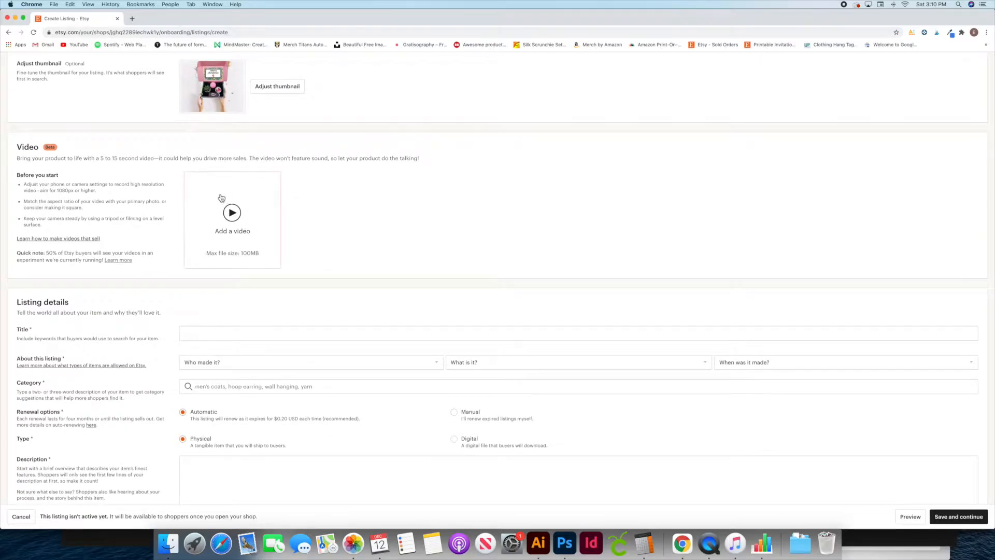
pyautogui.scroll(-5, 353, 271)
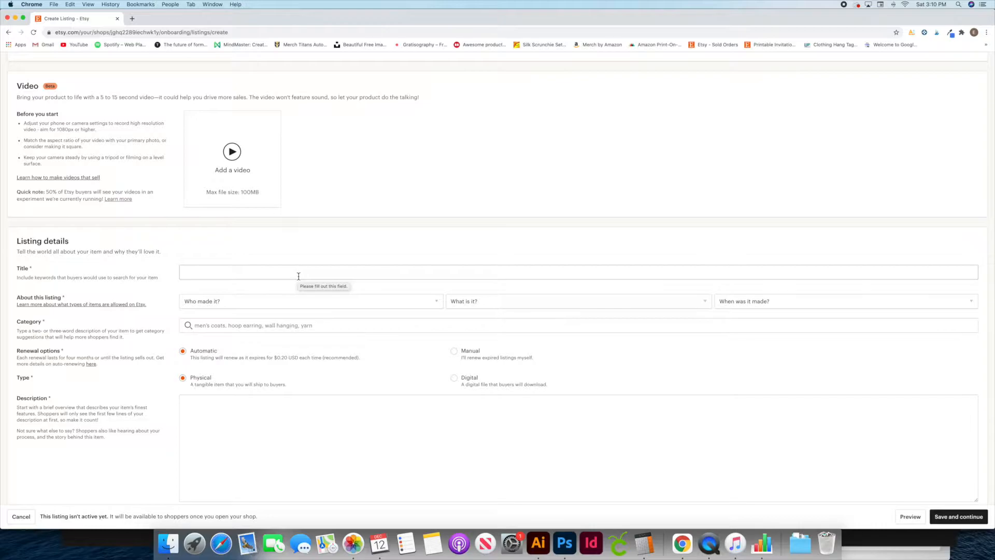
pyautogui.scroll(5, 298, 275)
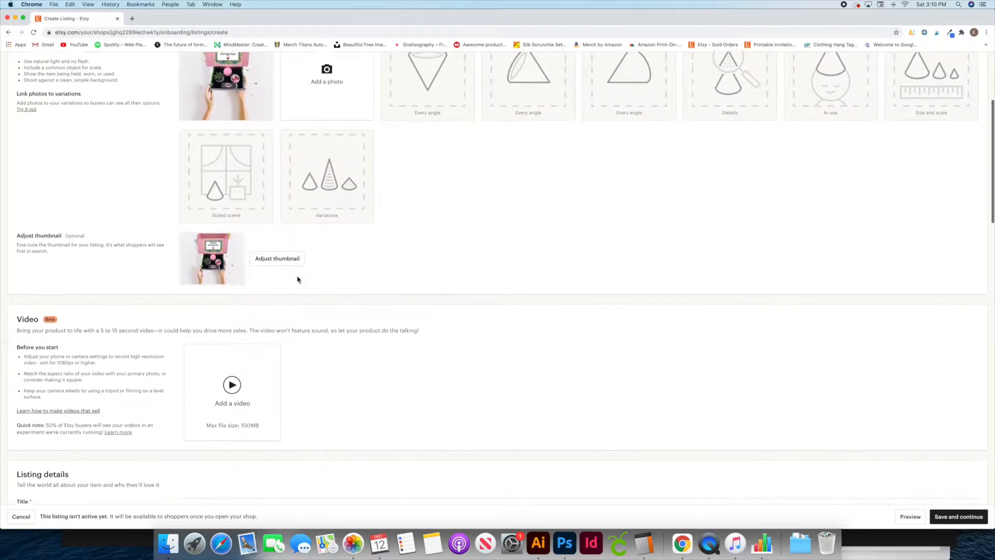
pyautogui.scroll(-3, 298, 279)
pyautogui.scroll(4, 298, 280)
pyautogui.scroll(-5, 297, 282)
# - Enter the listing title "Gift Box | Christmas Gift Box For Her | Succulent Gift"
pyautogui.click(217, 300)
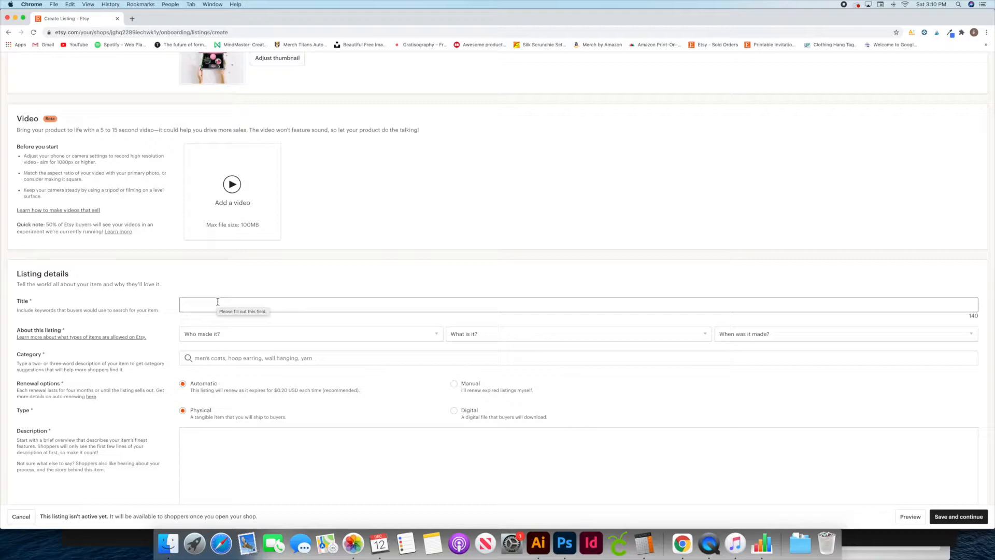
pyautogui.write('Gift ')
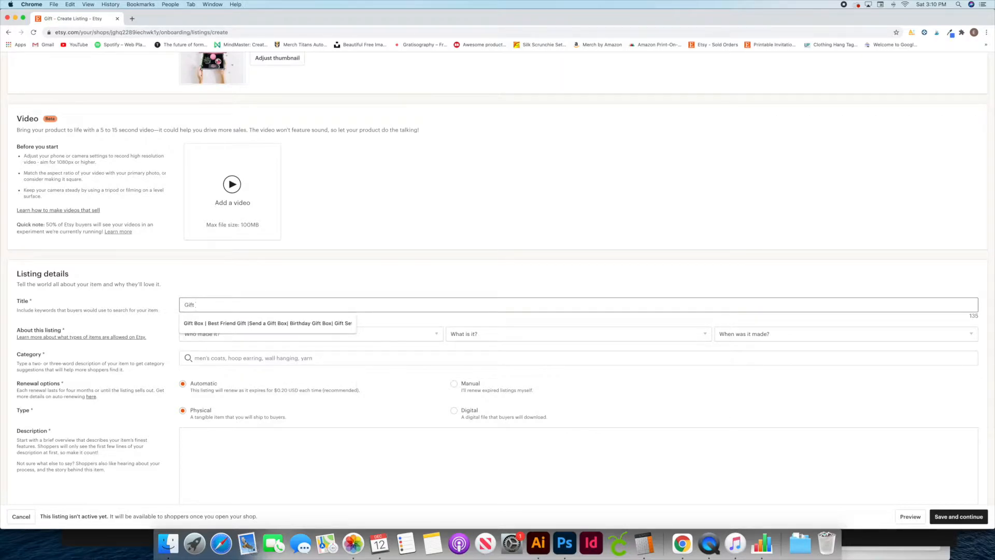
pyautogui.write('Box | Christ')
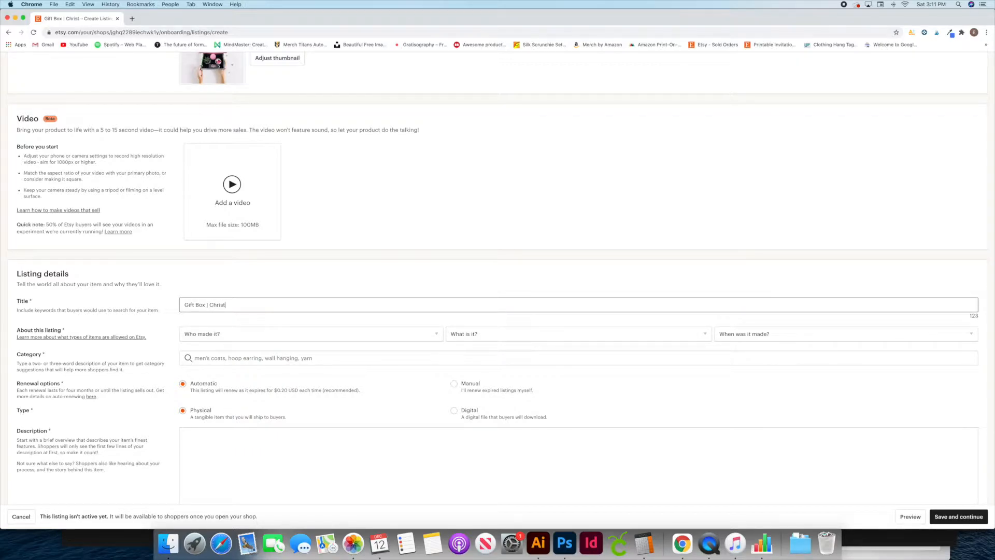
pyautogui.write('mas Gift Box For Her | Succulent Gift')
pyautogui.scroll(5, 347, 287)
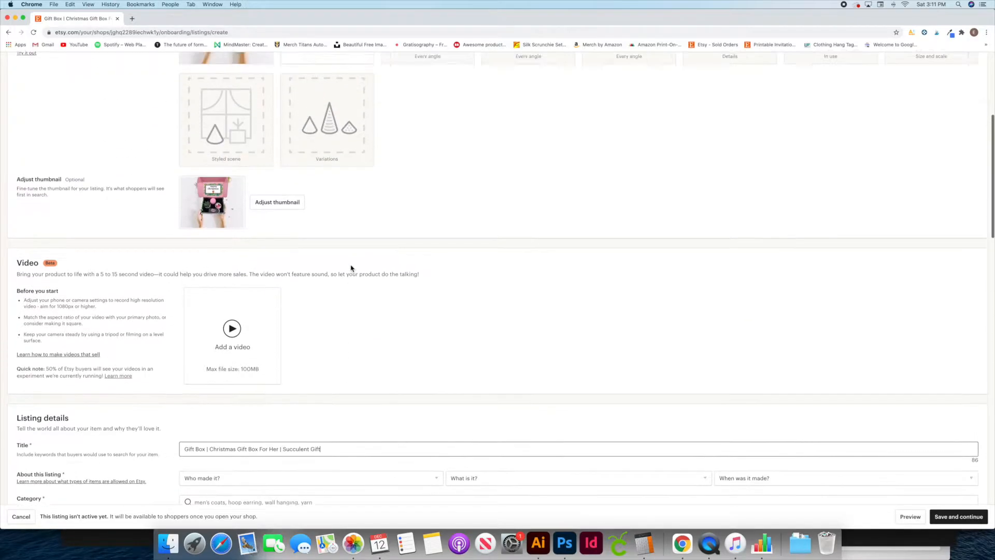
pyautogui.scroll(-5, 317, 240)
pyautogui.scroll(-2, 319, 241)
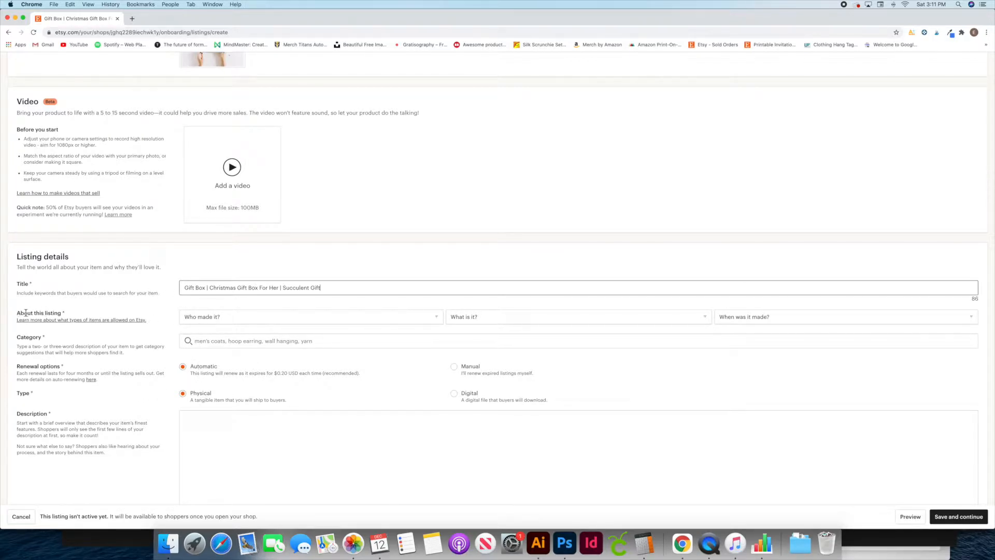
# - State in the listing details that the shop owner made the item by choosing "I did"
pyautogui.scroll(1, 211, 328)
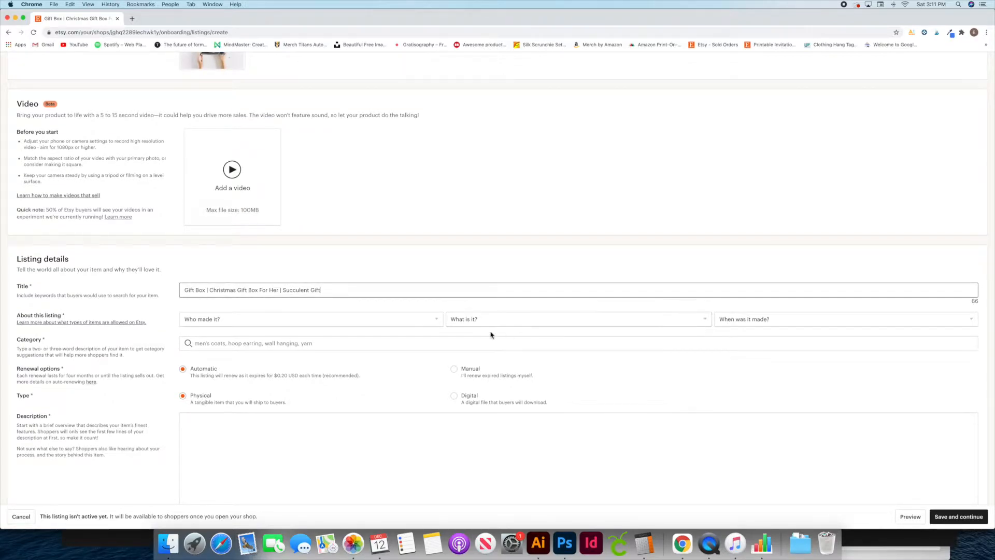
pyautogui.scroll(-2, 487, 335)
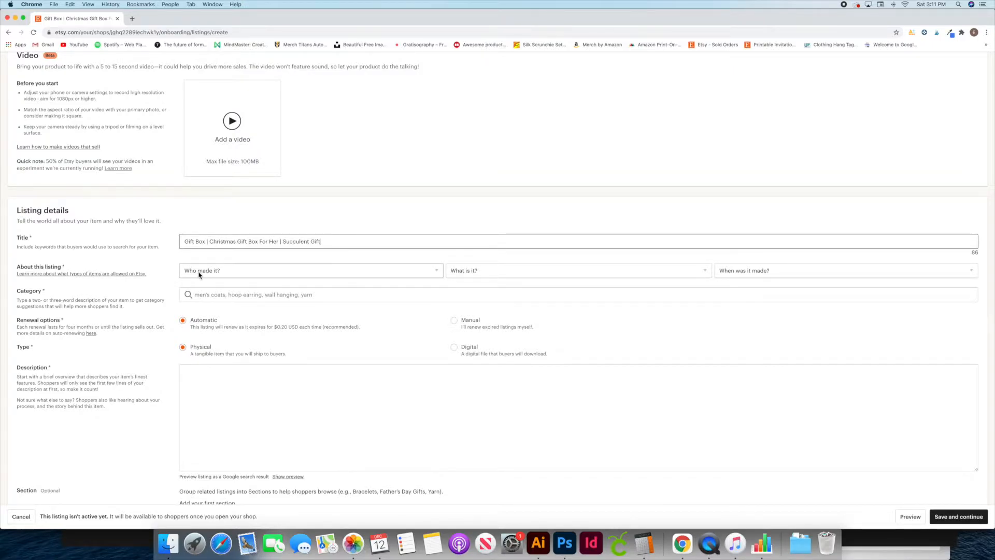
pyautogui.click(438, 273)
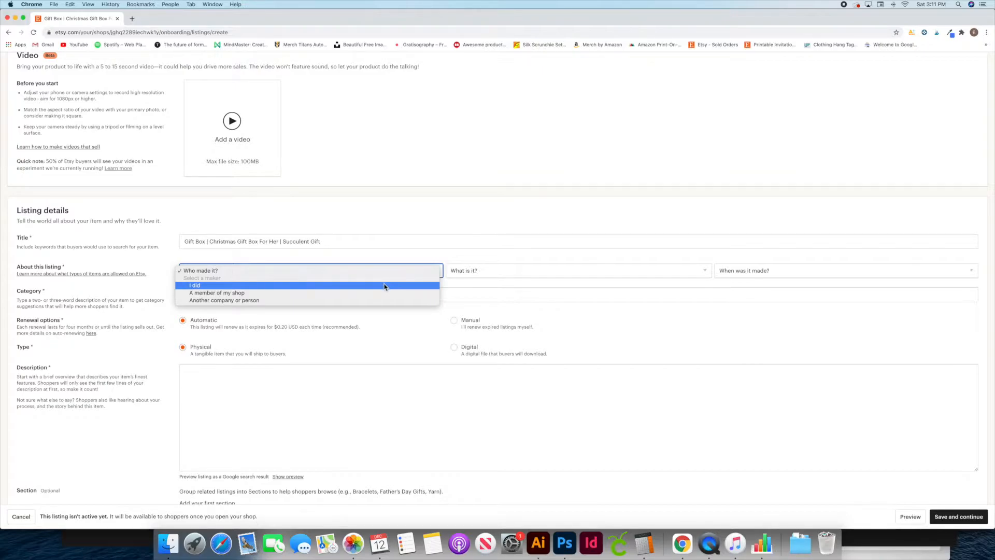
pyautogui.click(198, 287)
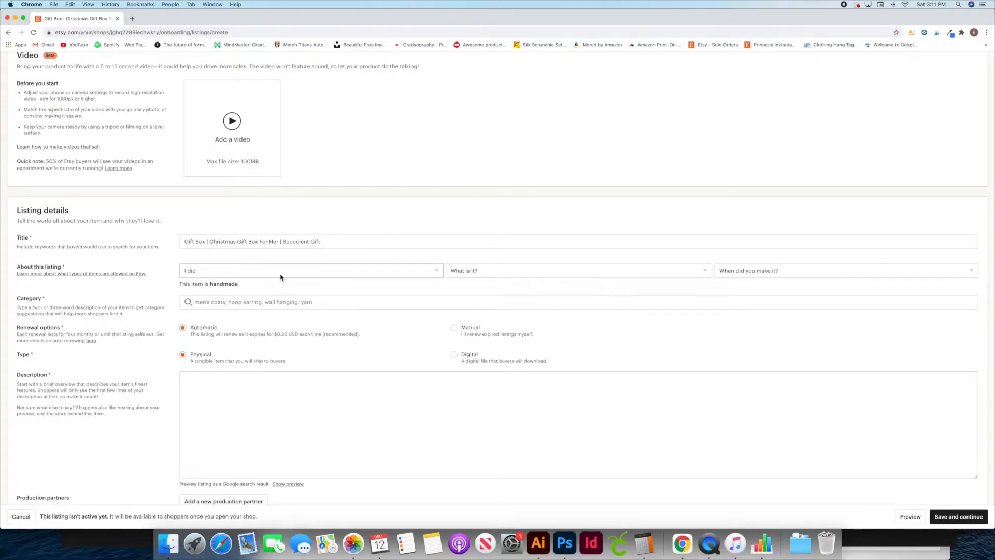
pyautogui.click(435, 271)
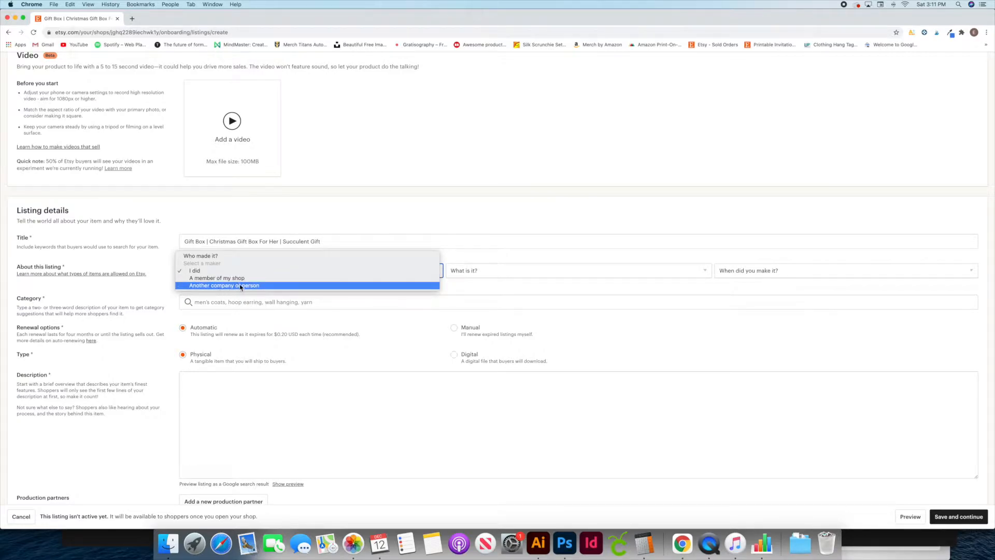
pyautogui.click(195, 271)
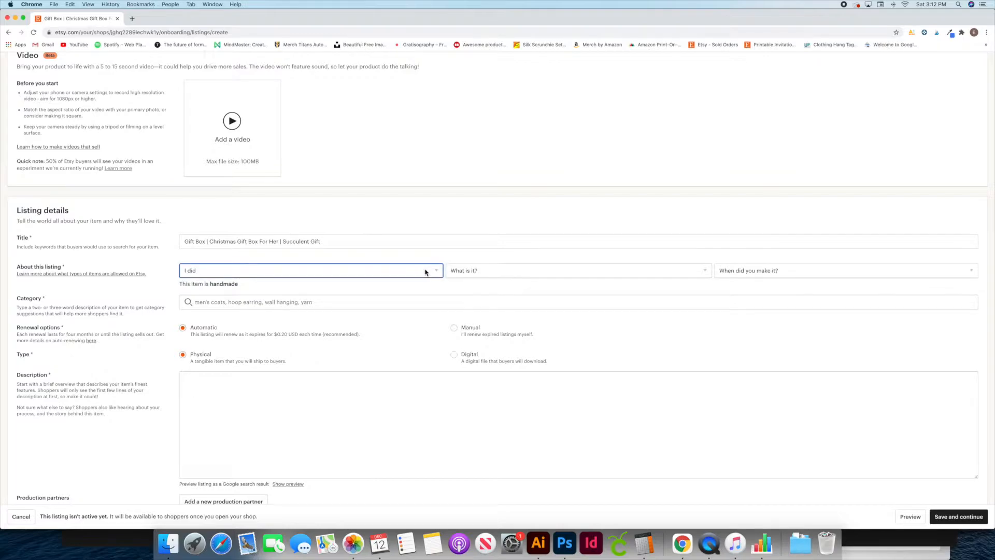
# - Describe the item as a finished product made in 2020 - 2020
pyautogui.click(688, 271)
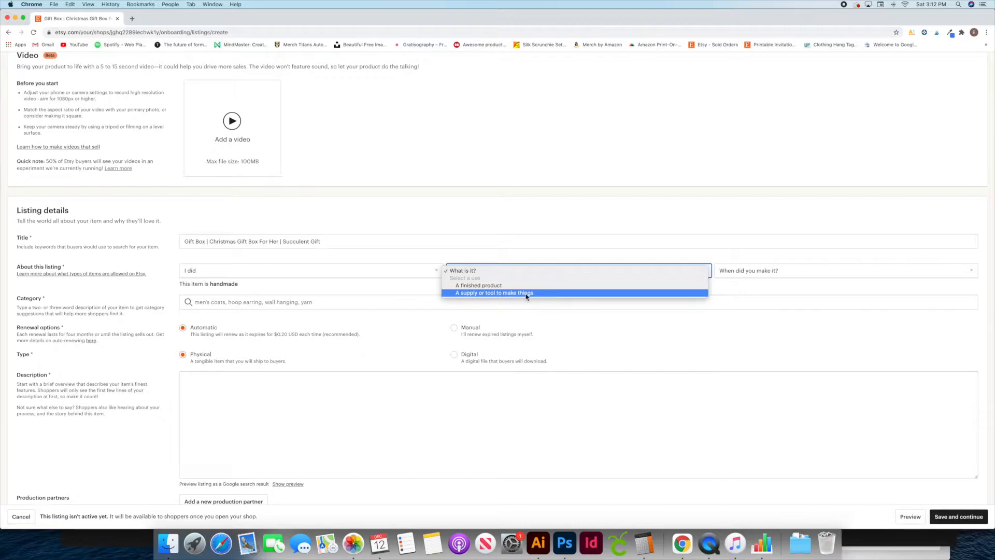
pyautogui.click(478, 286)
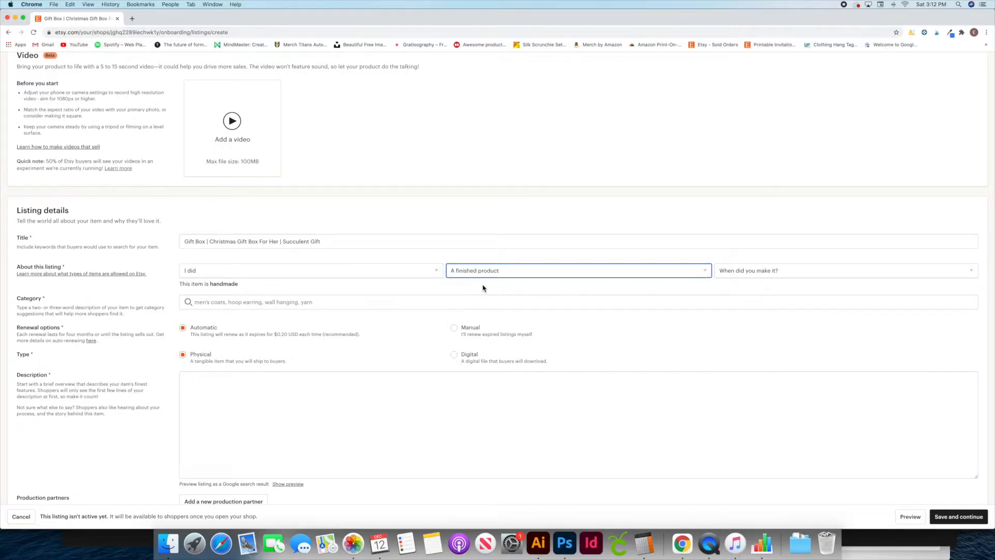
pyautogui.click(781, 272)
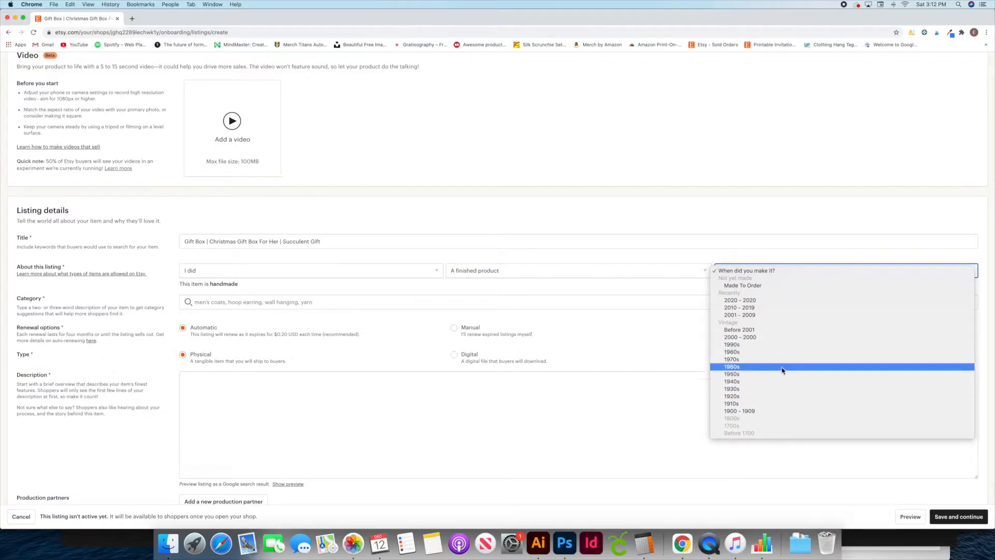
pyautogui.click(753, 301)
# - Search the listing categories for "gift box" and choose Spa Kits & Gifts
pyautogui.scroll(-3, 586, 327)
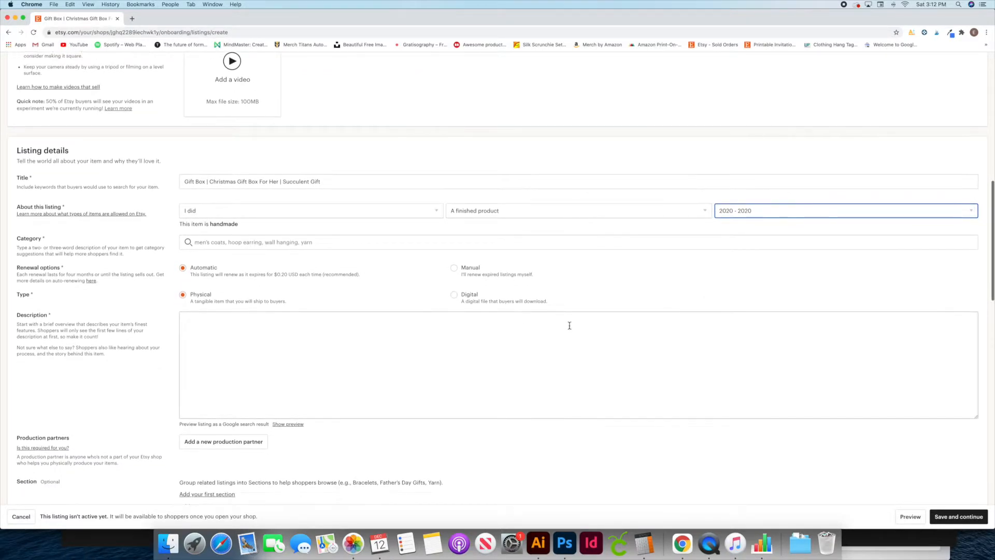
pyautogui.click(248, 248)
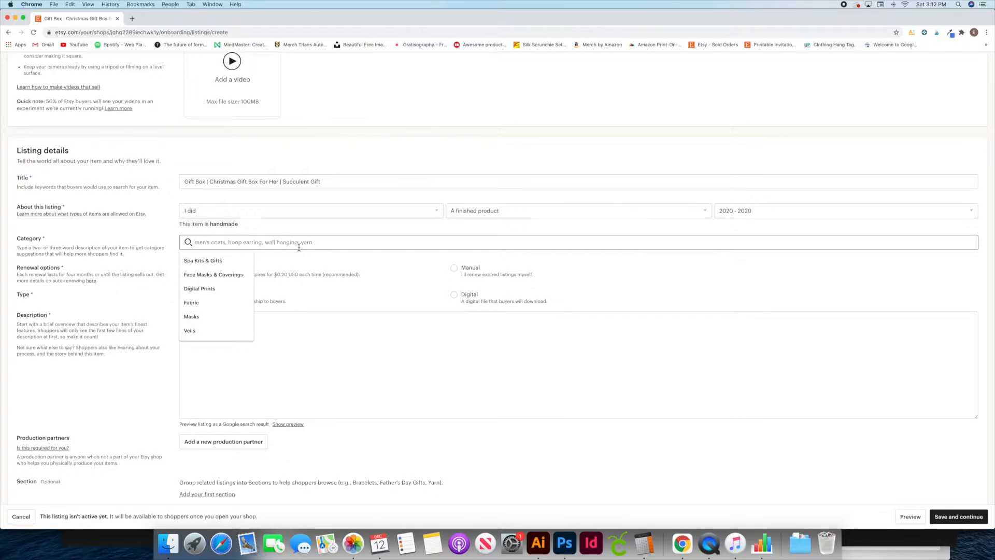
pyautogui.write('gift box')
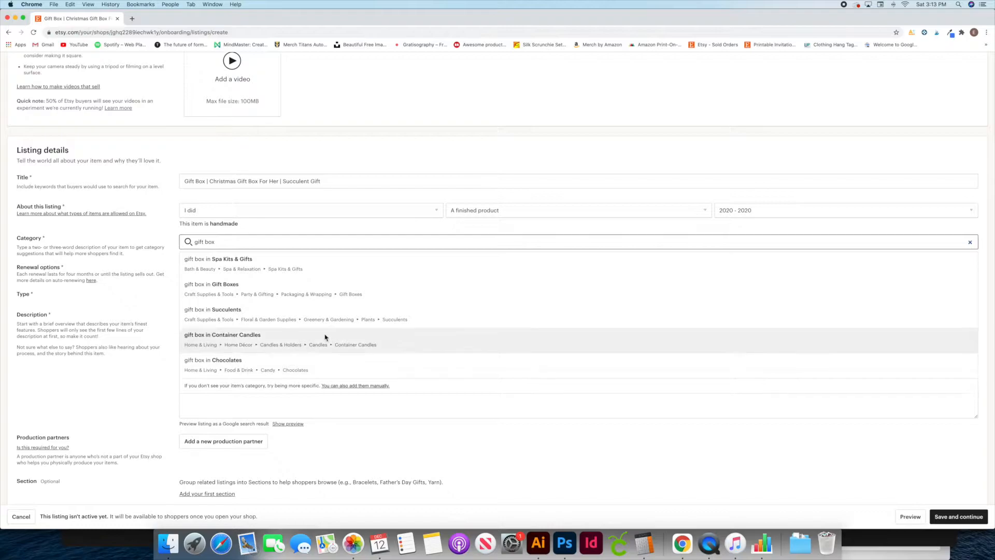
pyautogui.click(272, 269)
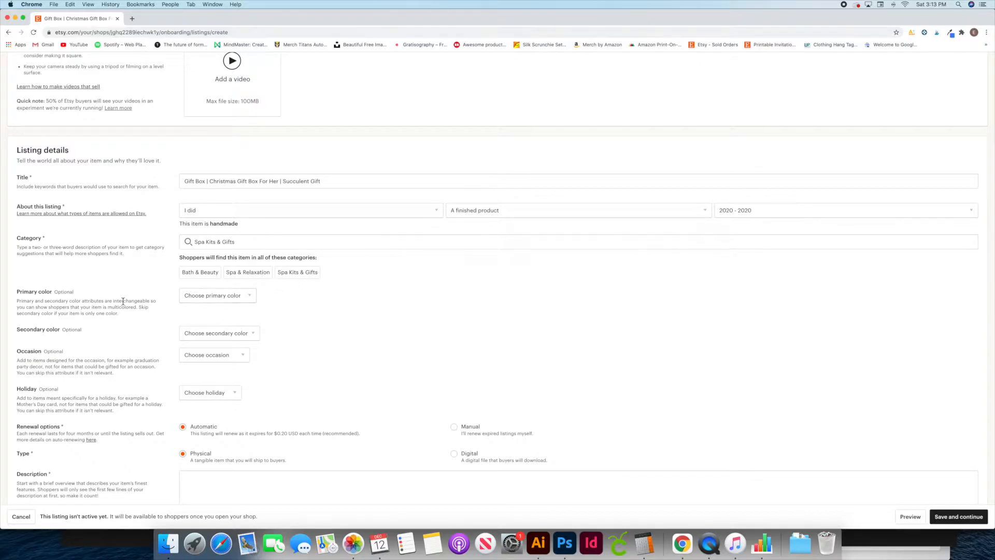
# - Examine which listing attributes are optional or required, including the choices offered for the primary color
pyautogui.scroll(-1, 62, 293)
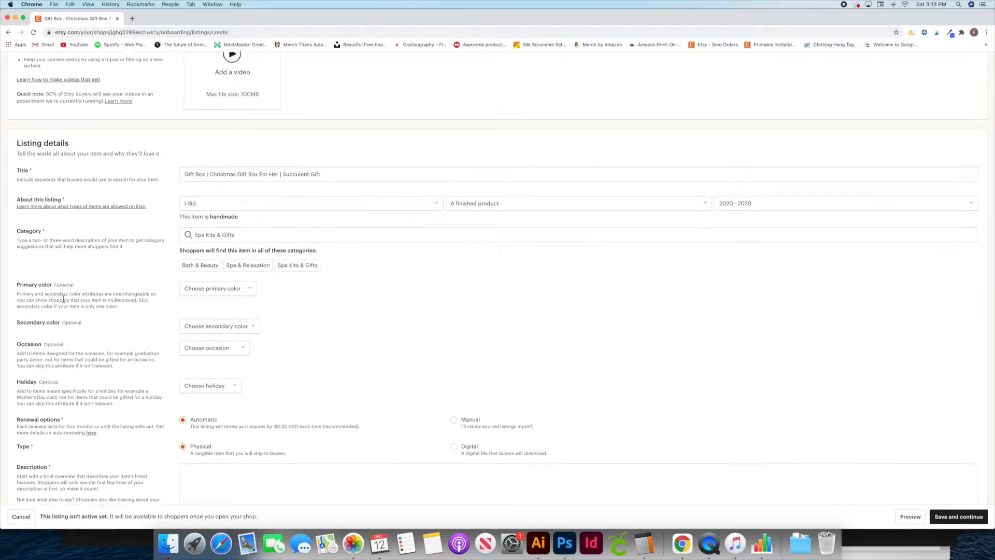
pyautogui.doubleClick(65, 264)
pyautogui.doubleClick(64, 260)
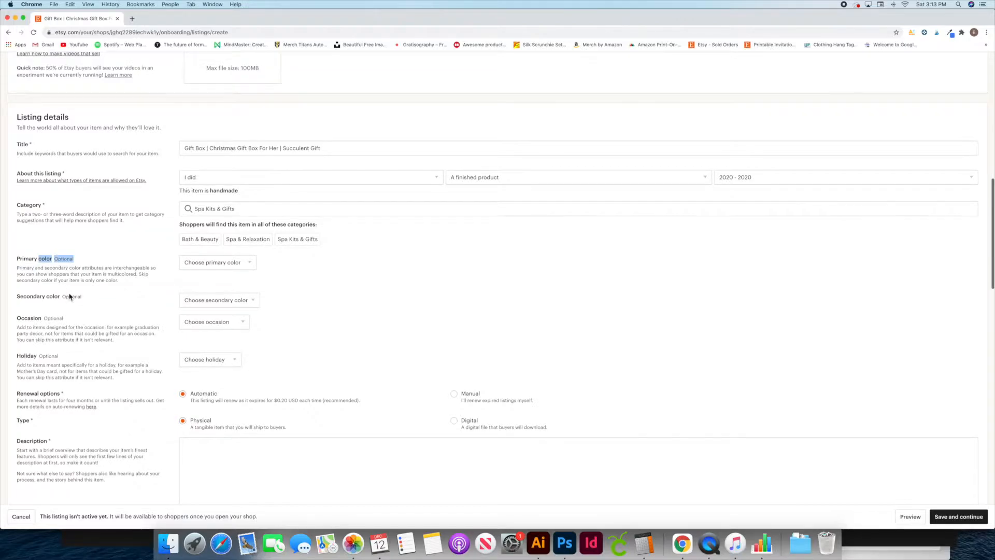
pyautogui.tripleClick(61, 316)
pyautogui.scroll(1, 61, 316)
pyautogui.tripleClick(50, 356)
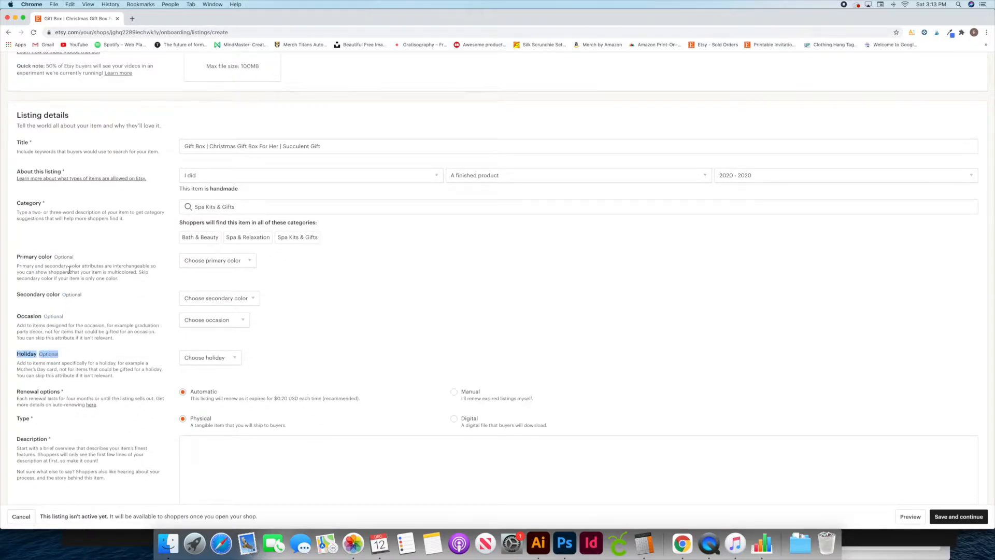
pyautogui.moveTo(49, 204); pyautogui.dragTo(40, 202)
pyautogui.moveTo(69, 171); pyautogui.dragTo(29, 144)
pyautogui.scroll(1, 52, 161)
pyautogui.scroll(1, 35, 153)
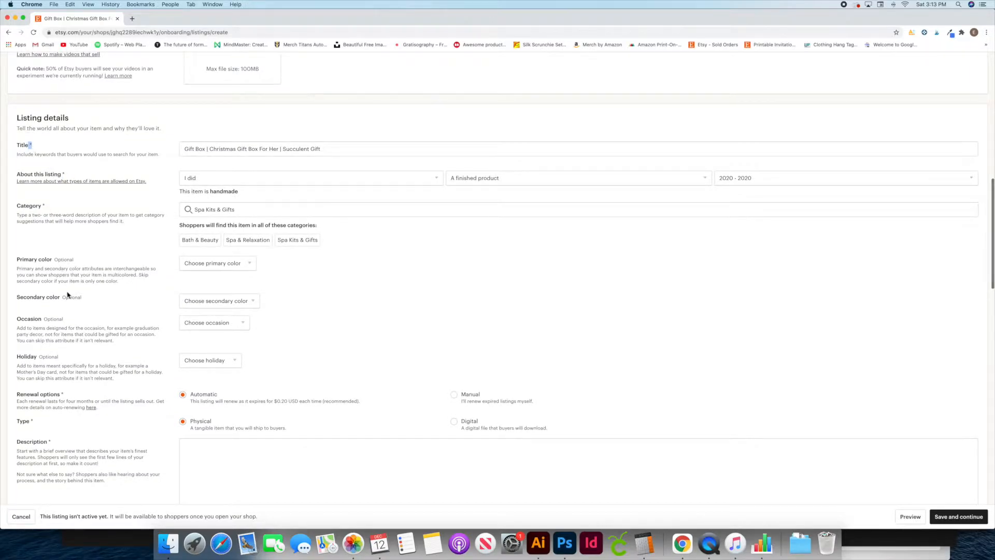
pyautogui.scroll(-3, 69, 295)
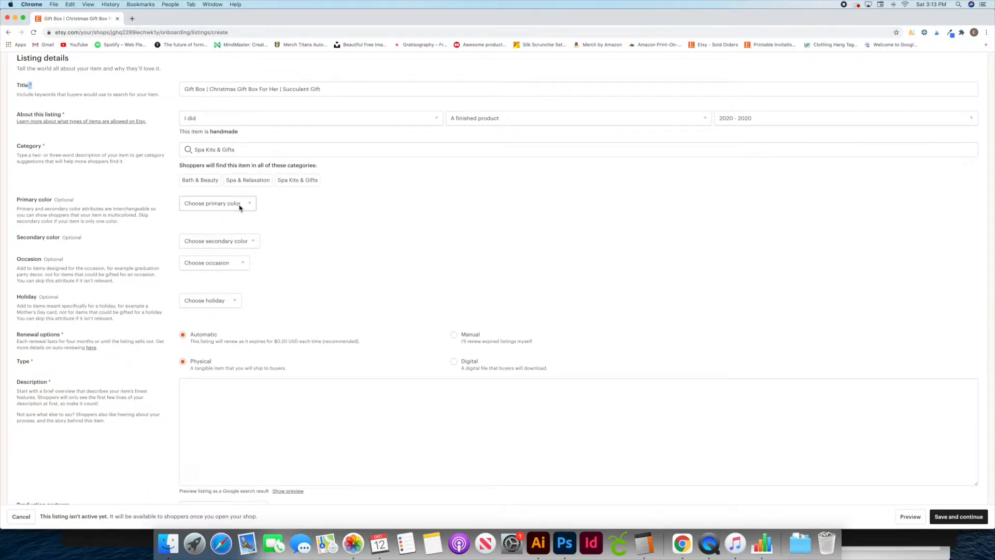
pyautogui.click(238, 205)
pyautogui.click(297, 235)
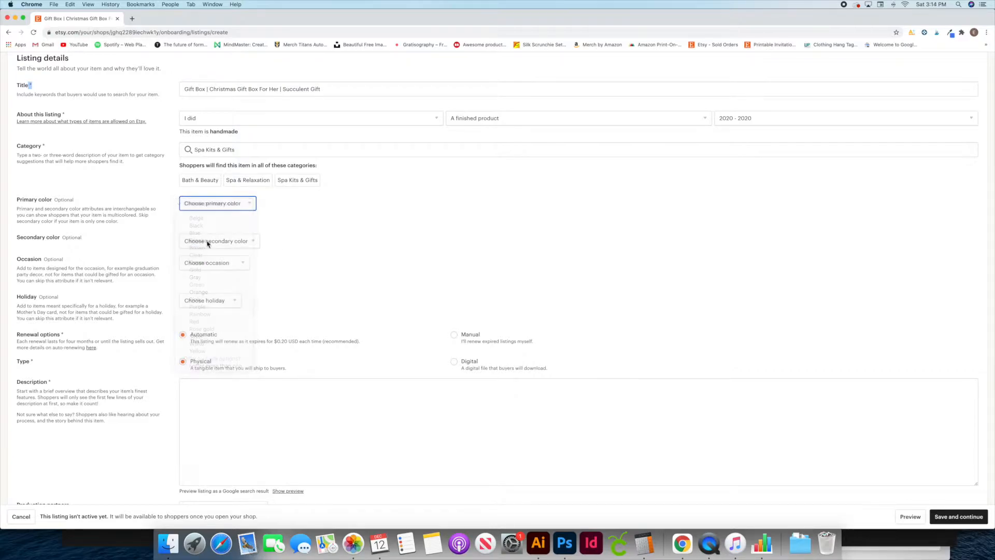
pyautogui.scroll(-1, 138, 258)
pyautogui.scroll(1, 145, 265)
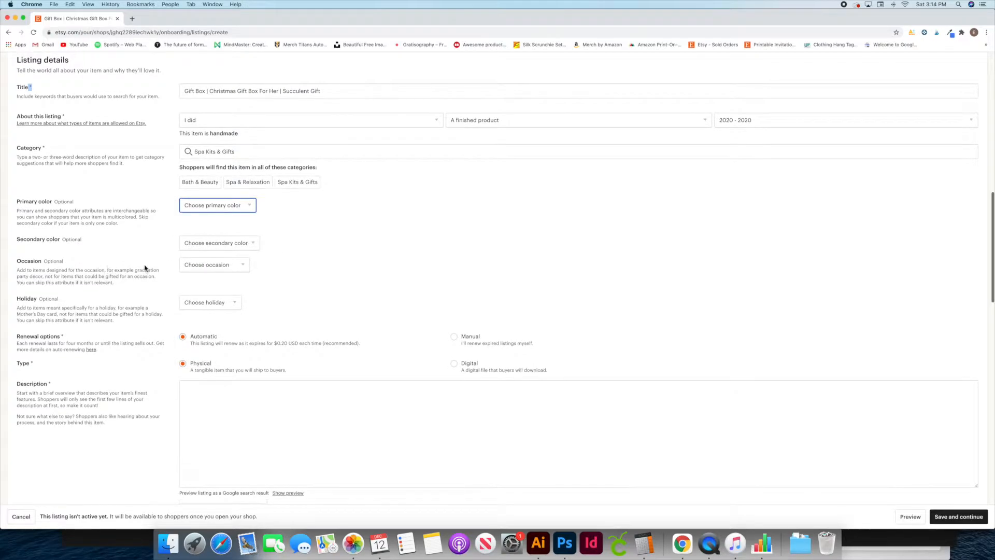
# - Set the listing's occasion to Birthday and its holiday to Christmas
pyautogui.click(228, 266)
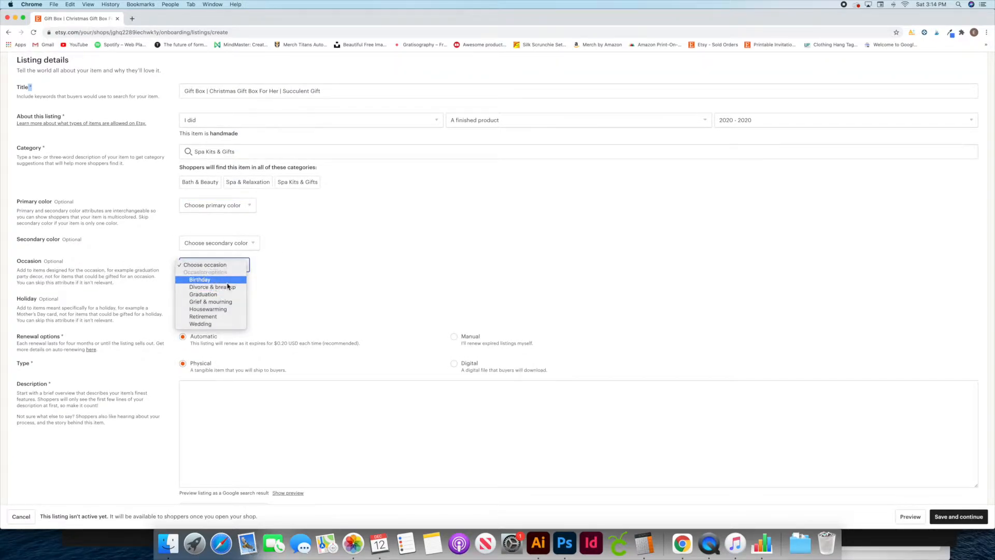
pyautogui.click(213, 280)
pyautogui.click(223, 265)
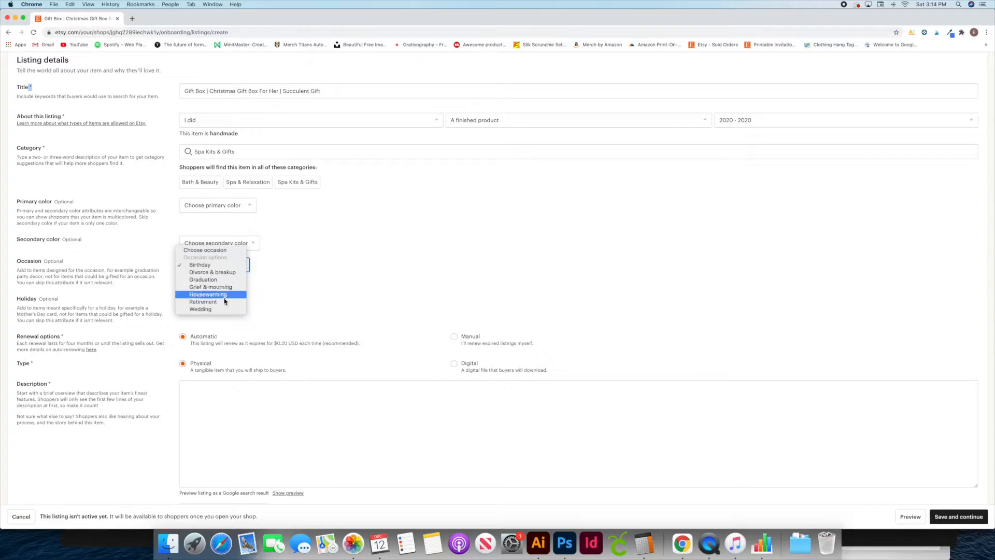
pyautogui.click(315, 291)
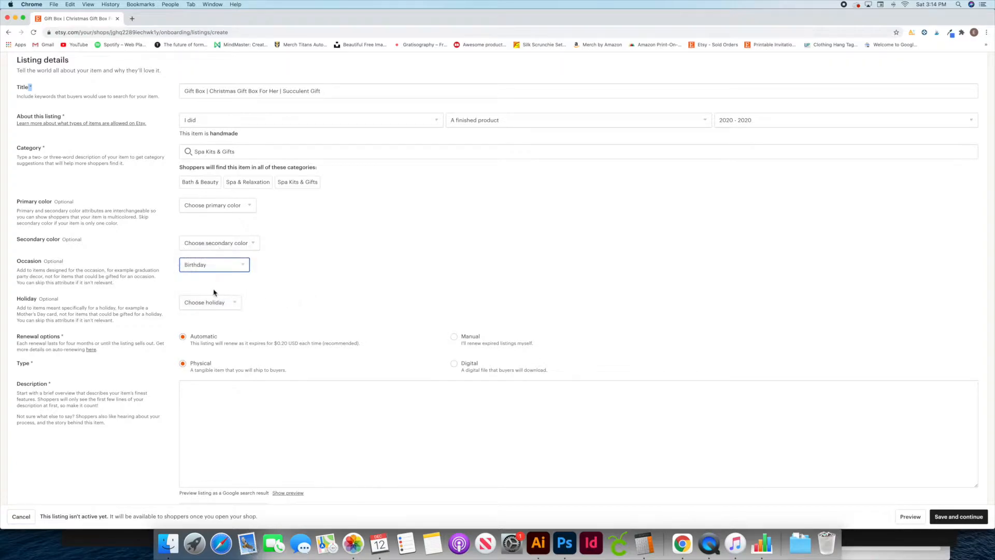
pyautogui.click(237, 303)
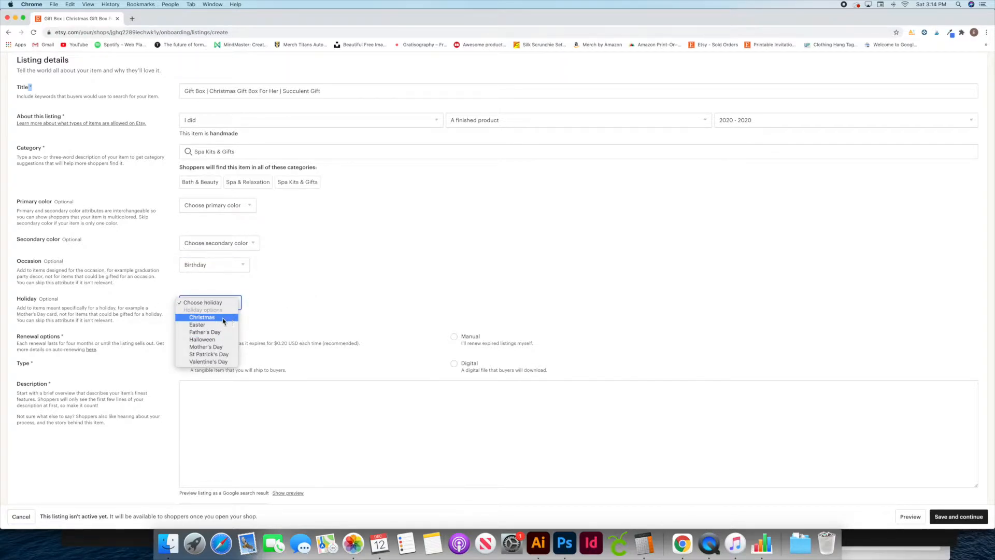
pyautogui.click(223, 320)
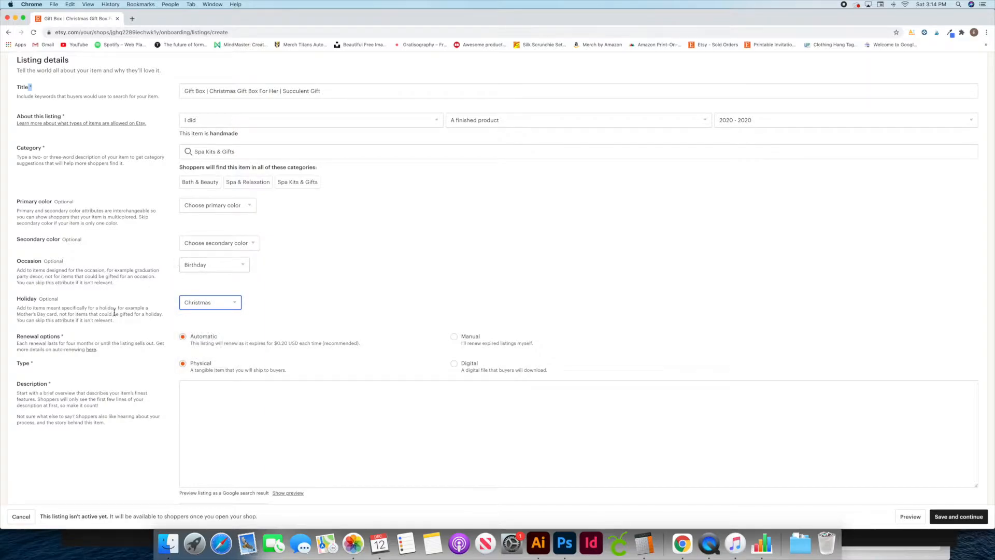
# - Review the automatic and manual renewal options and the physical and digital item types for the listing
pyautogui.scroll(-2, 71, 319)
pyautogui.scroll(-4, 71, 321)
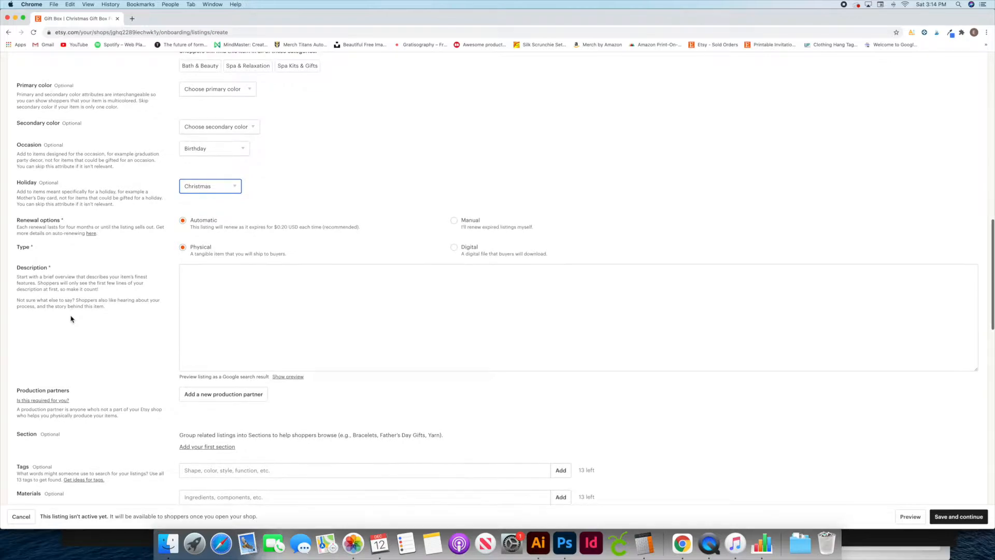
pyautogui.scroll(1, 71, 318)
pyautogui.scroll(-1, 32, 229)
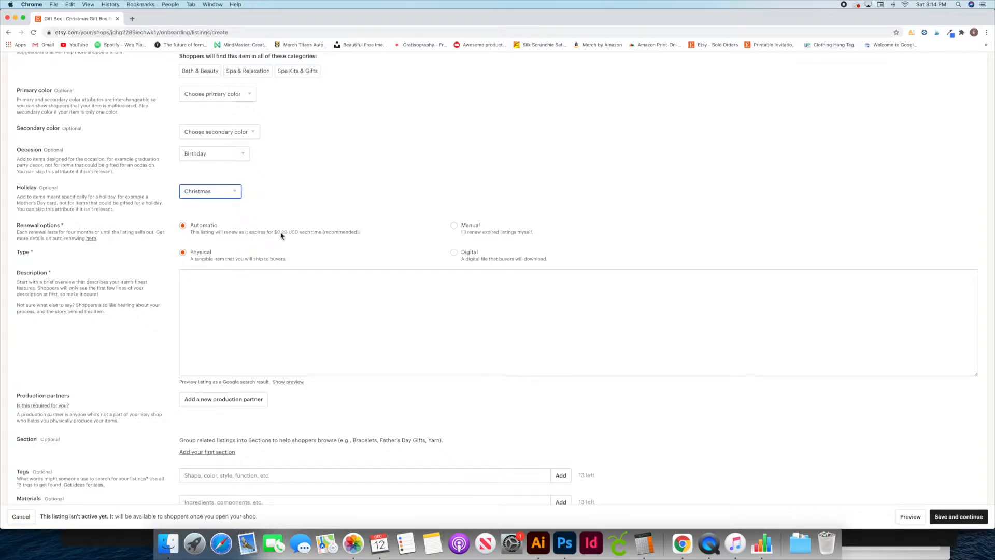
pyautogui.scroll(-1, 290, 236)
pyautogui.scroll(-1, 299, 241)
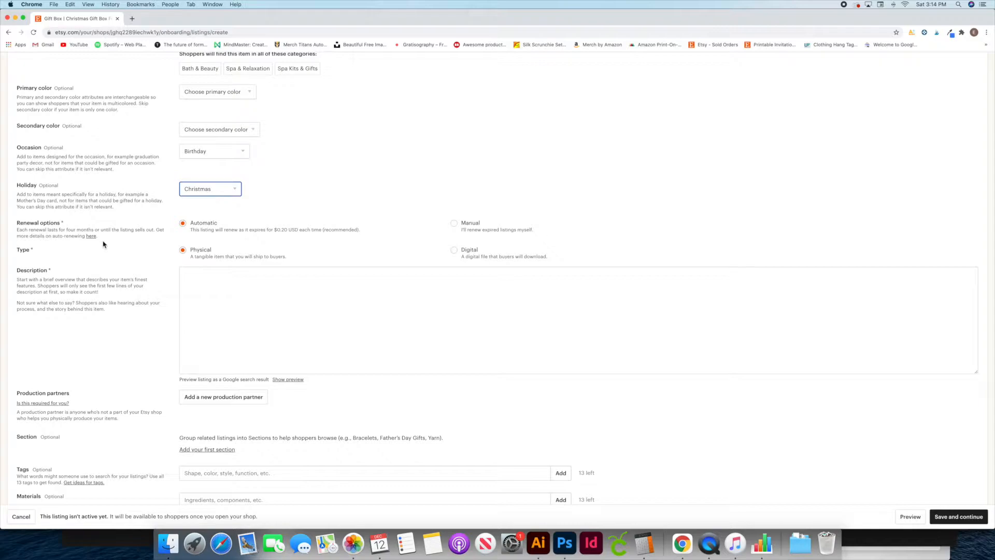
pyautogui.scroll(-1, 192, 232)
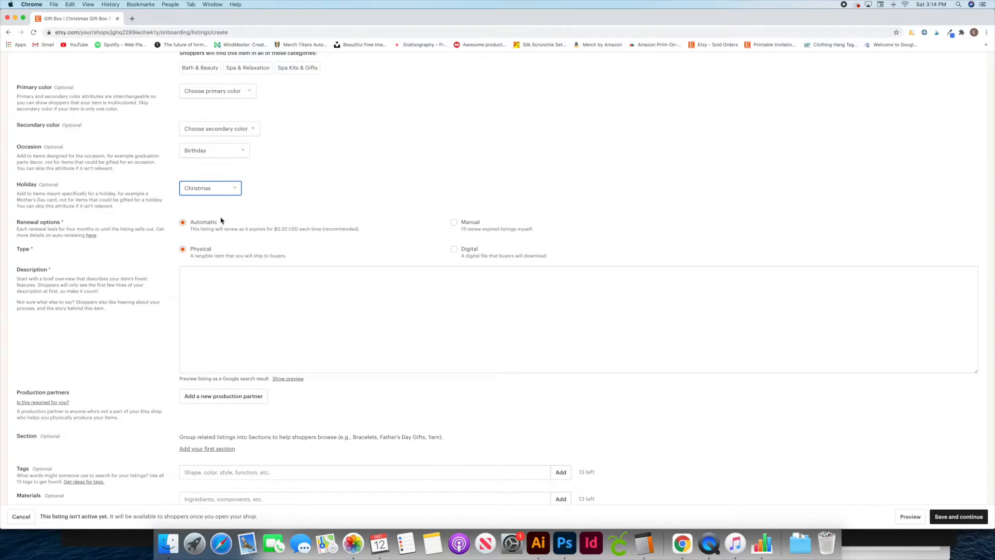
pyautogui.scroll(1, 79, 258)
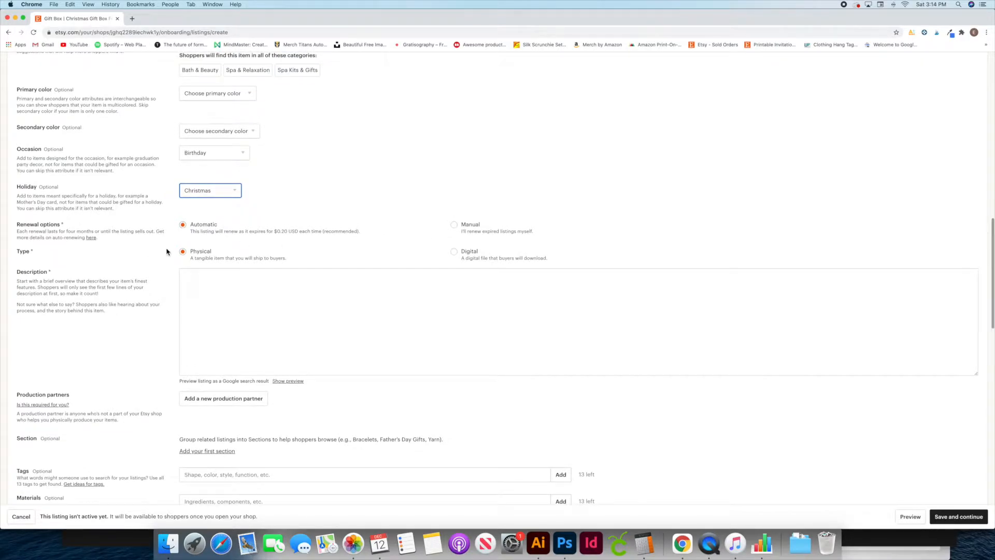
pyautogui.scroll(1, 117, 263)
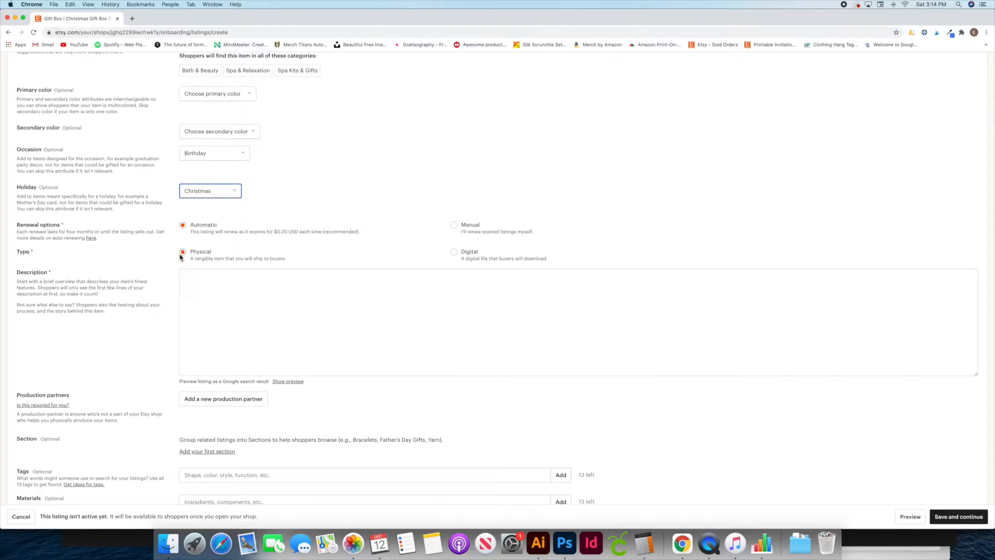
pyautogui.scroll(1, 456, 257)
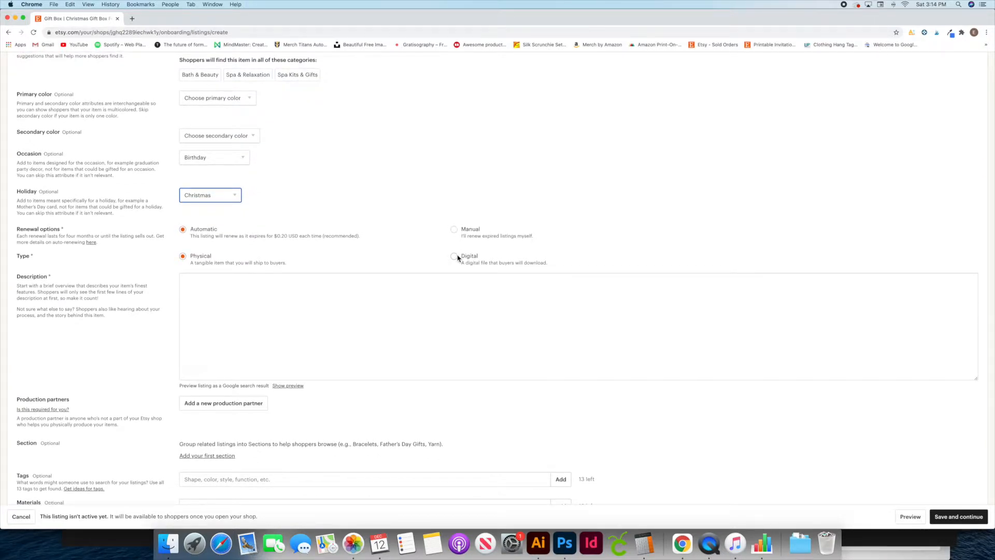
pyautogui.scroll(1, 556, 268)
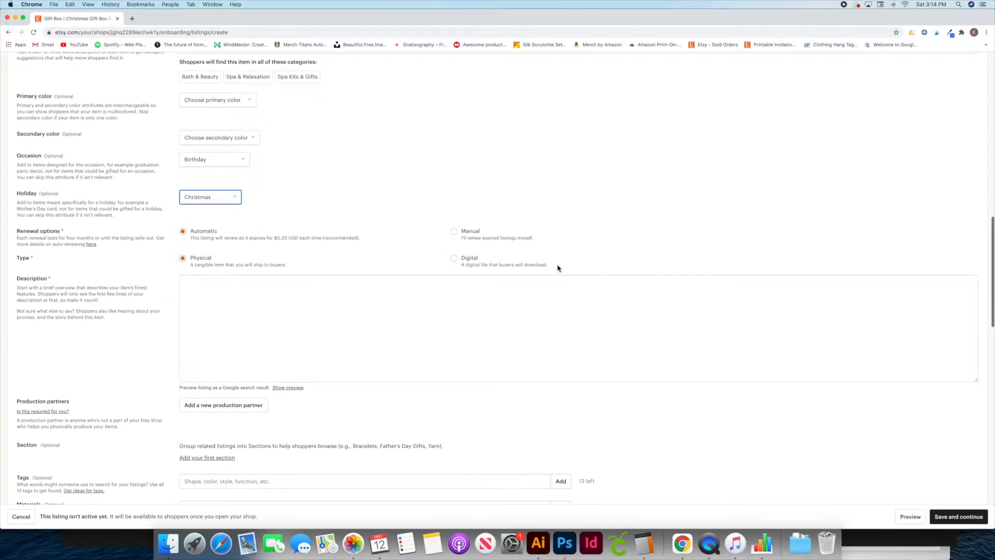
pyautogui.scroll(-1, 557, 268)
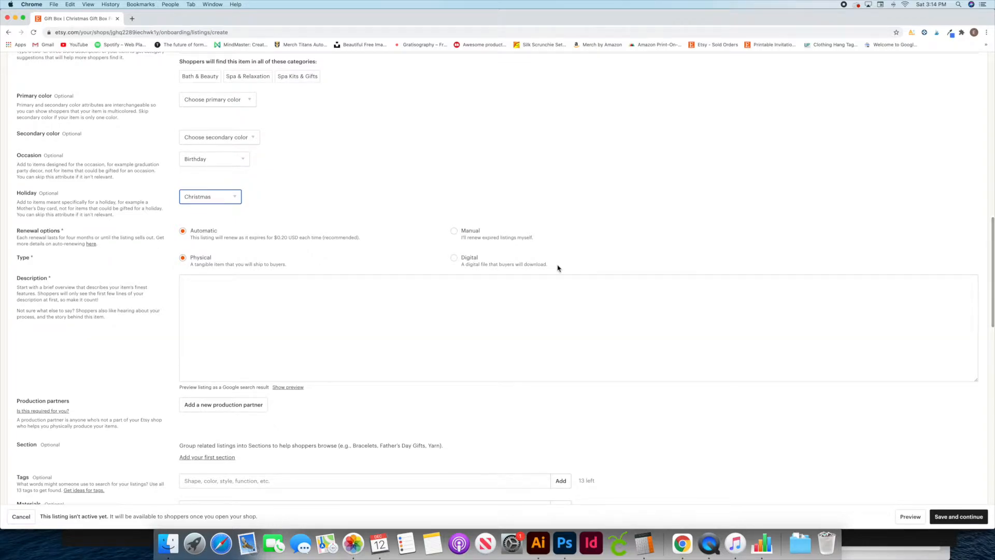
pyautogui.scroll(-1, 557, 268)
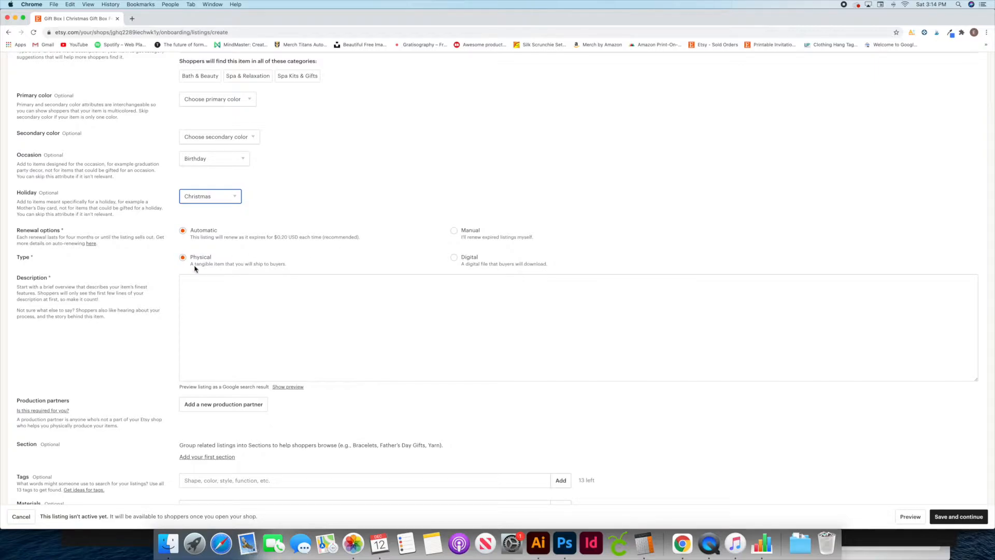
# - Copy the listing title "Gift Box | Christmas Gift Box For Her | Succulent Gift" into the description
pyautogui.scroll(1, 106, 266)
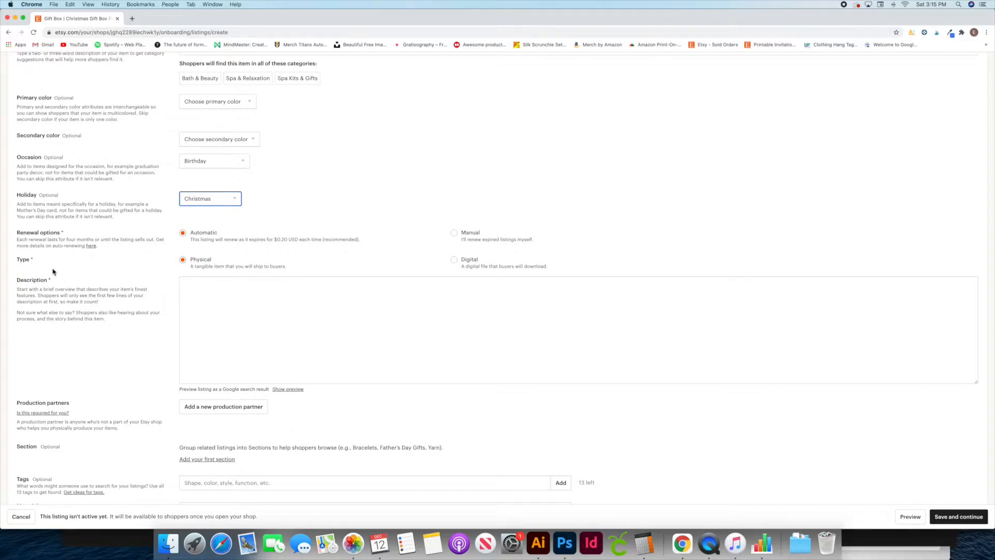
pyautogui.scroll(1, 25, 283)
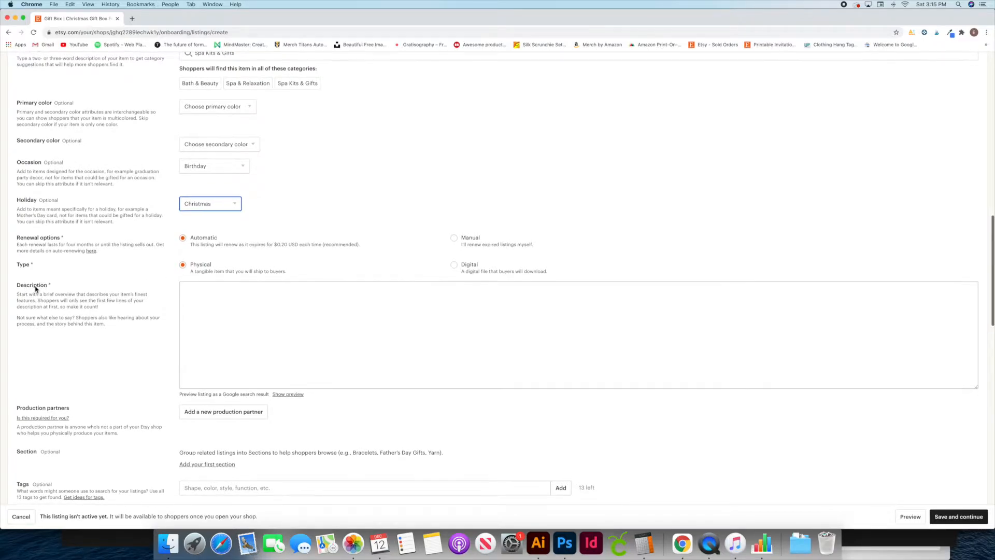
pyautogui.moveTo(57, 286); pyautogui.dragTo(47, 285)
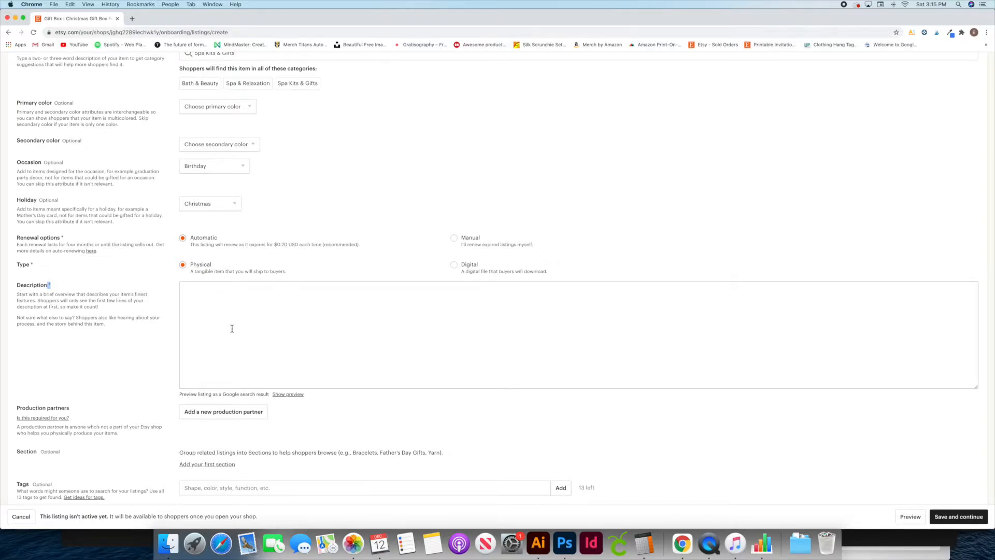
pyautogui.scroll(-1, 233, 328)
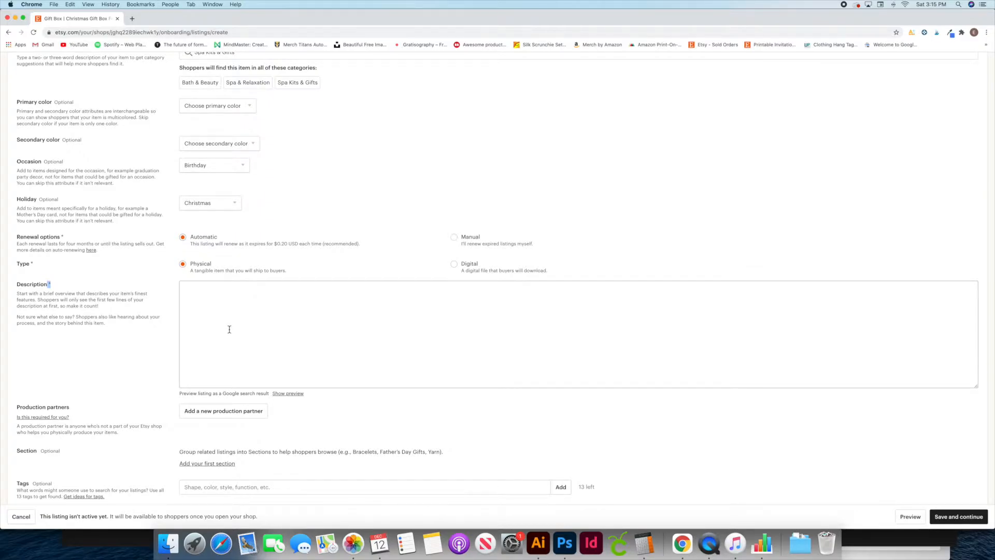
pyautogui.scroll(-2, 227, 328)
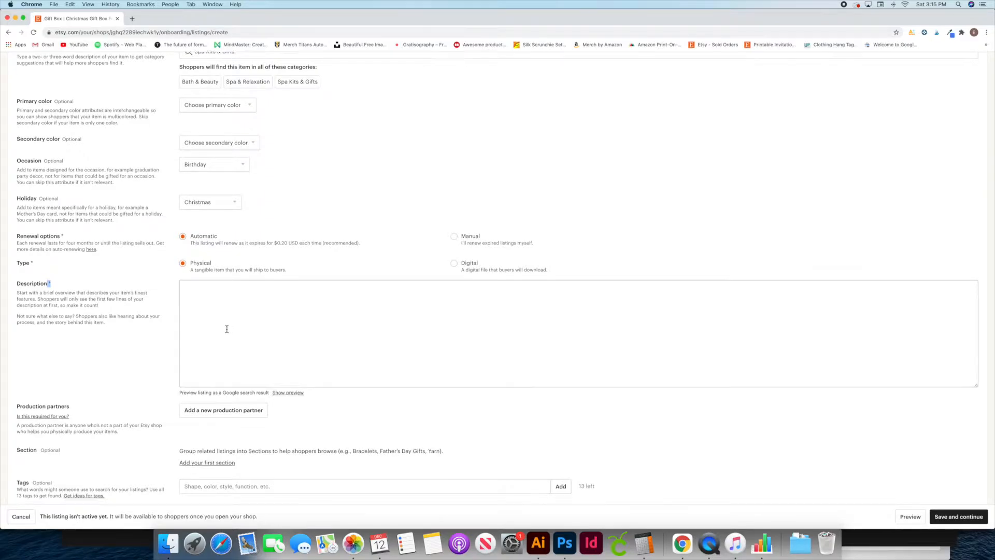
pyautogui.scroll(6, 242, 315)
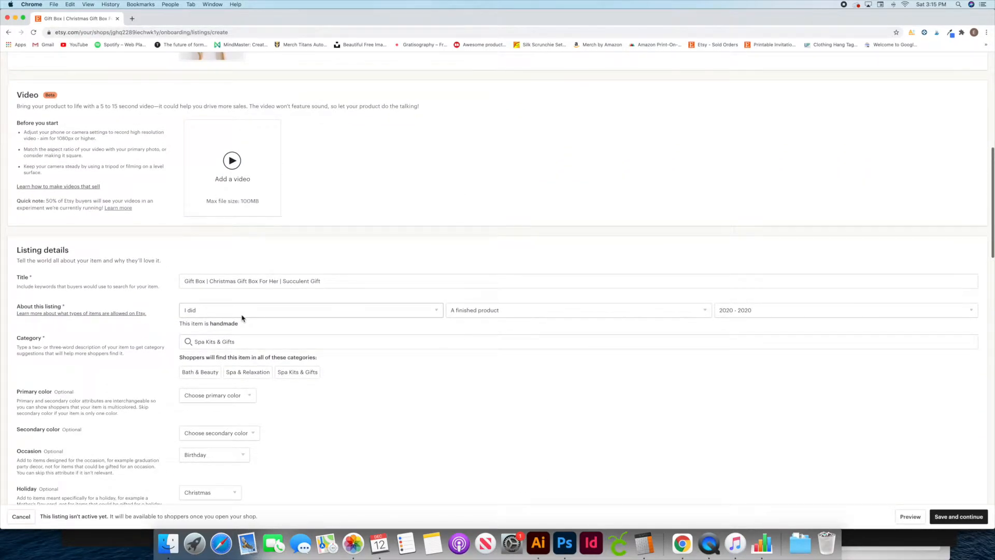
pyautogui.scroll(1, 242, 315)
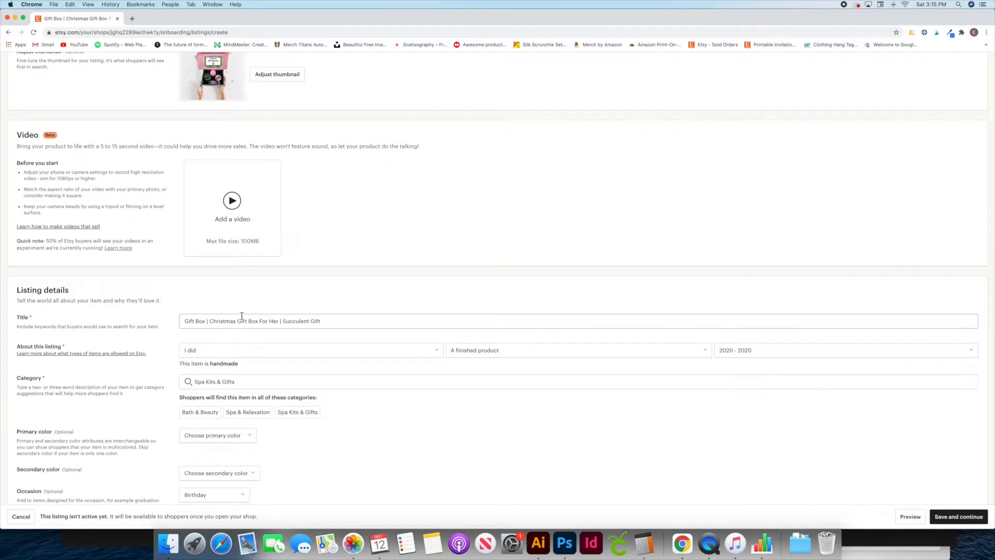
pyautogui.tripleClick(244, 320)
pyautogui.press('super+c')
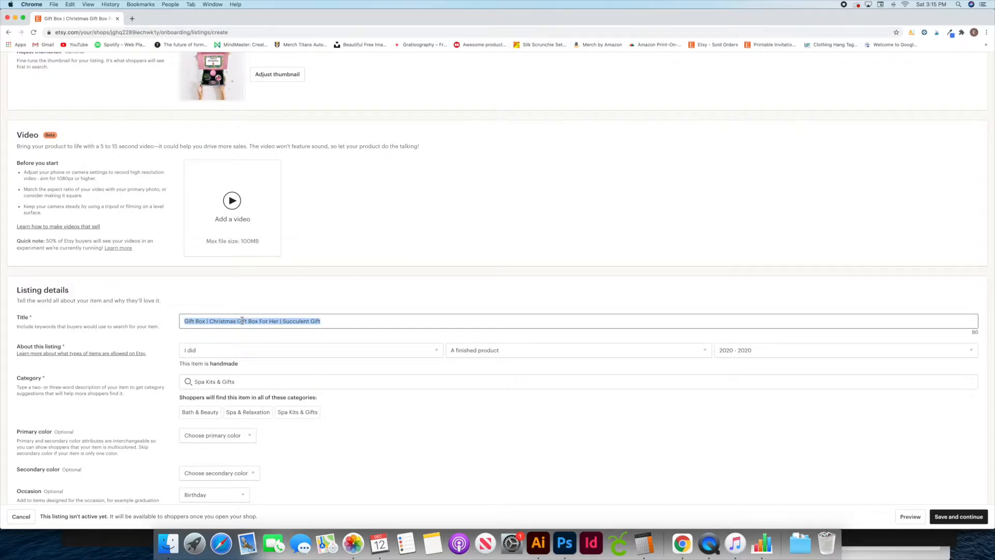
pyautogui.scroll(-7, 320, 343)
pyautogui.click(263, 264)
pyautogui.press('super+v')
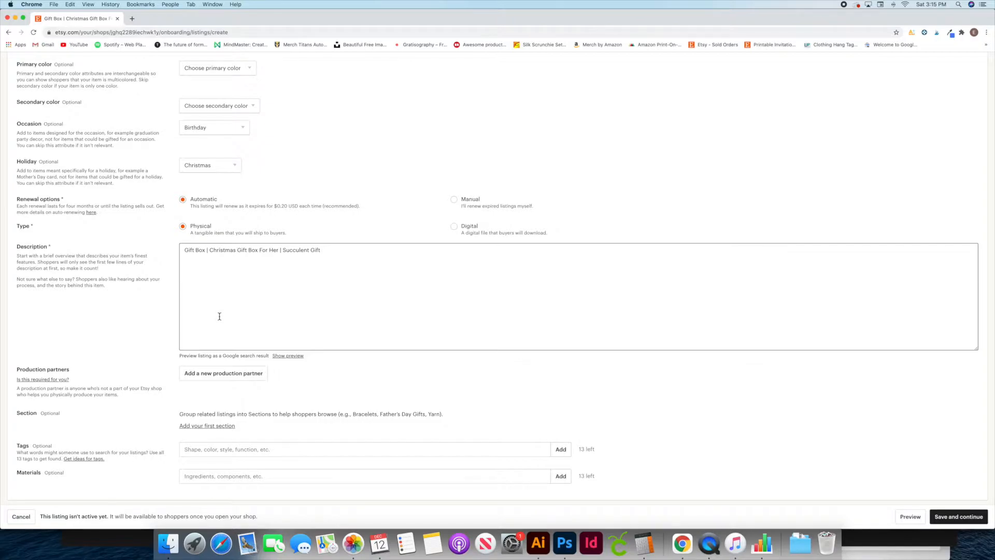
# - Examine the production partners, section, tags and materials fields and check which of them are optional
pyautogui.scroll(-1, 223, 313)
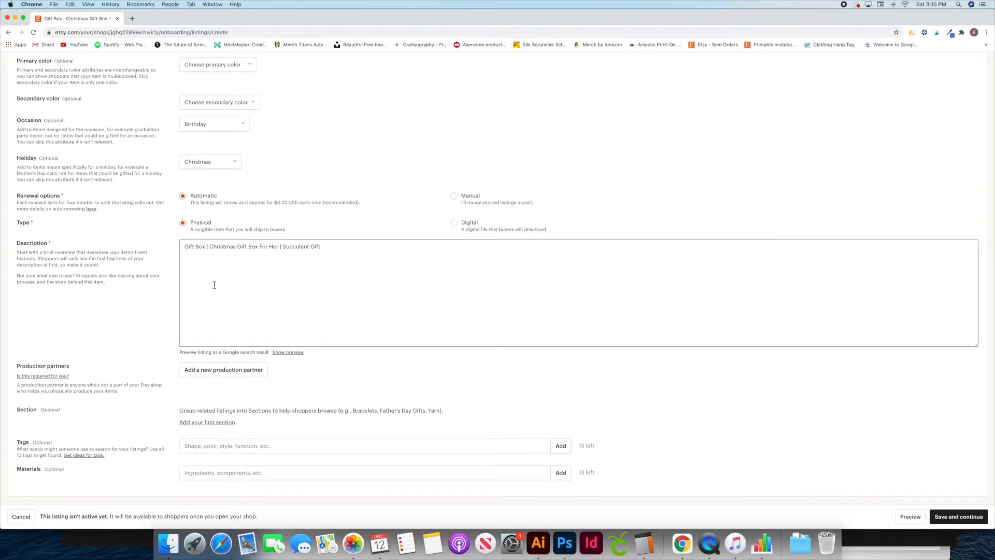
pyautogui.scroll(-2, 214, 285)
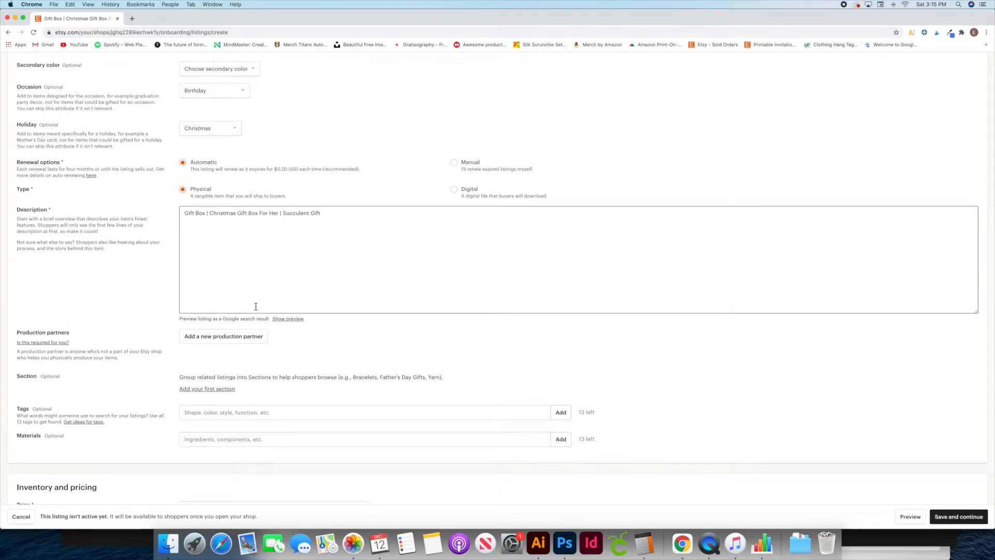
pyautogui.scroll(-1, 255, 306)
pyautogui.scroll(-1, 119, 386)
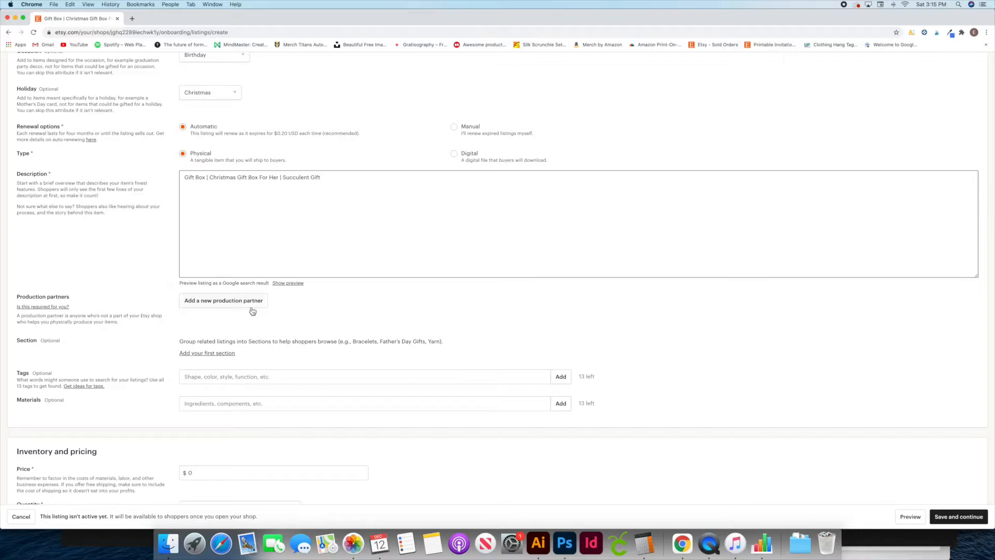
pyautogui.scroll(1, 211, 327)
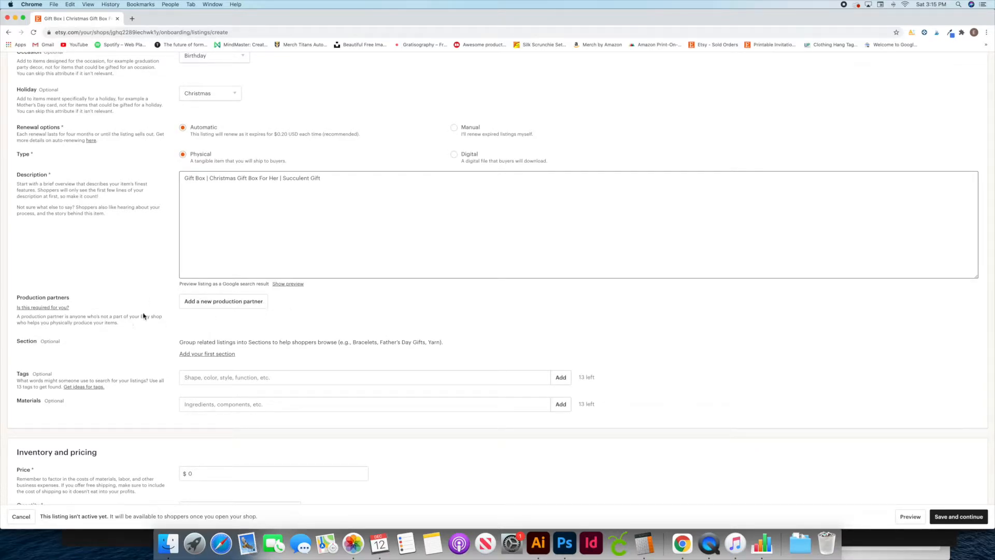
pyautogui.scroll(1, 91, 339)
pyautogui.scroll(-3, 44, 350)
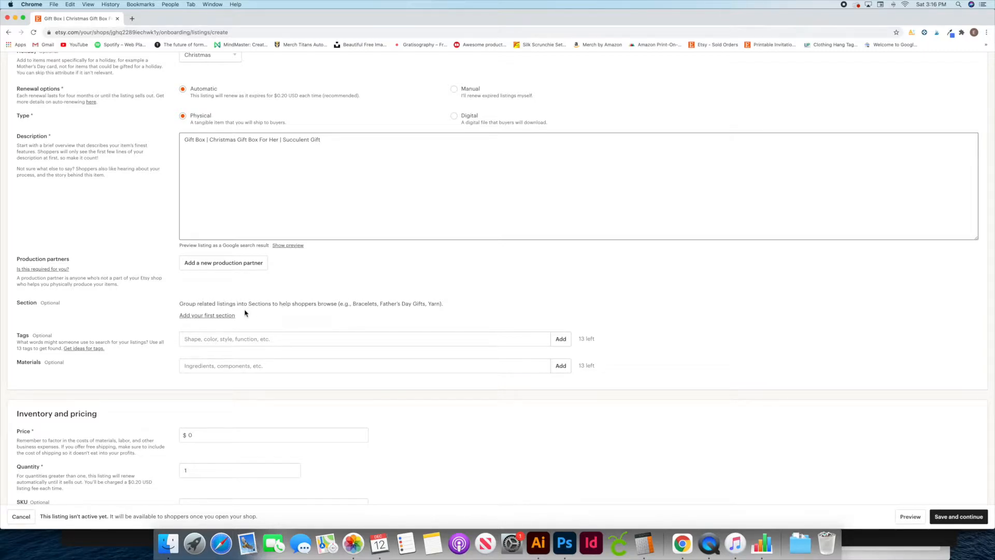
pyautogui.scroll(-2, 344, 311)
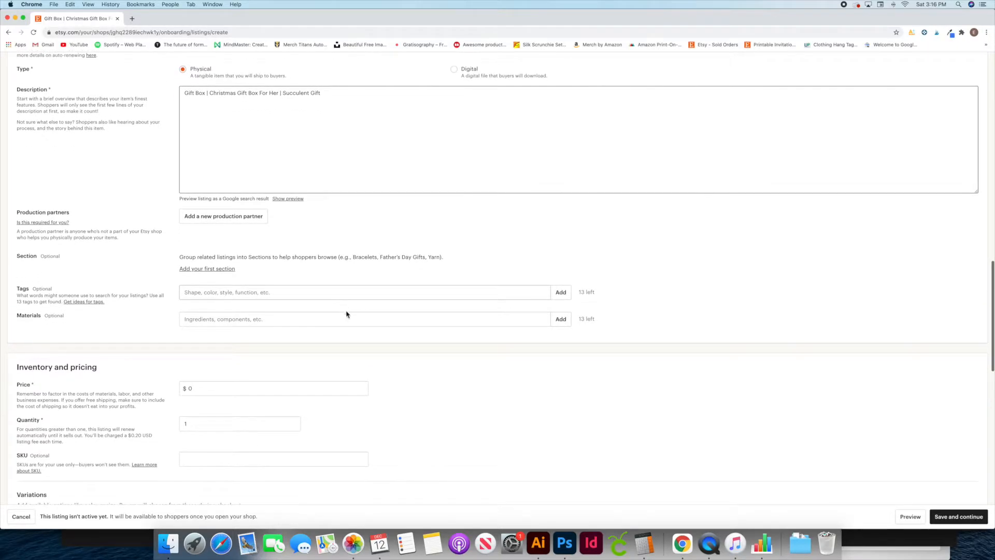
pyautogui.scroll(1, 21, 293)
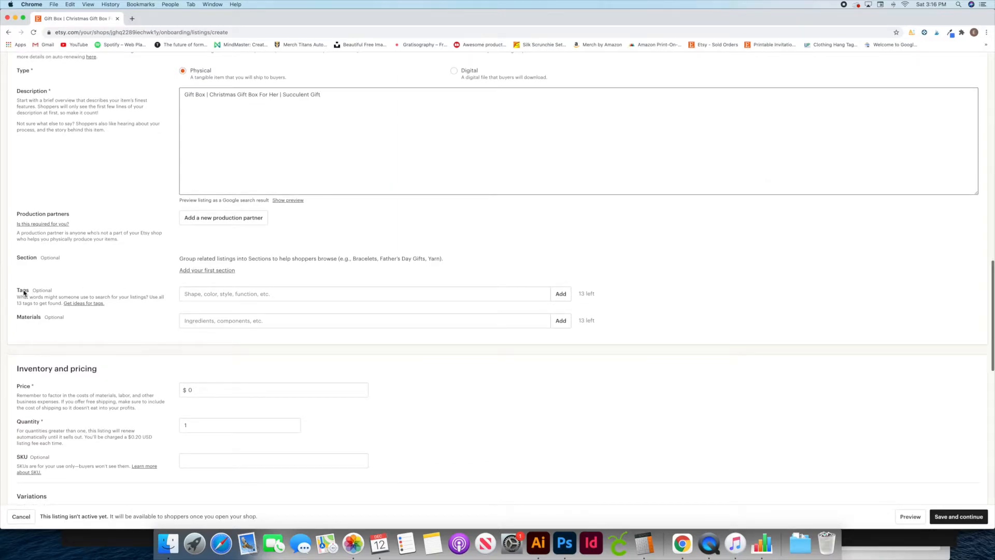
pyautogui.doubleClick(45, 291)
pyautogui.doubleClick(45, 296)
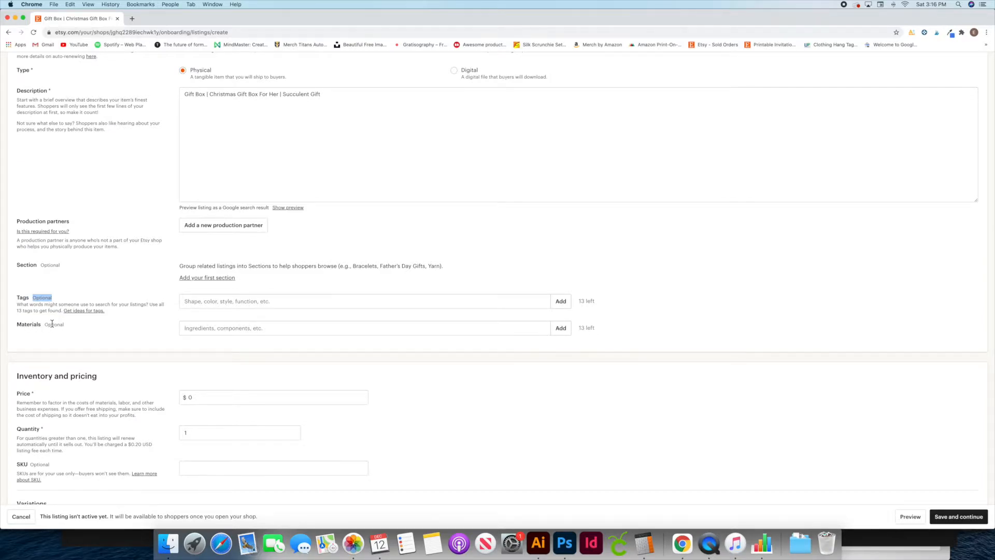
# - Add the tags "gift box", "gifts", "christmas gifts", "spa kit" and "gift for her" to the listing
pyautogui.click(204, 304)
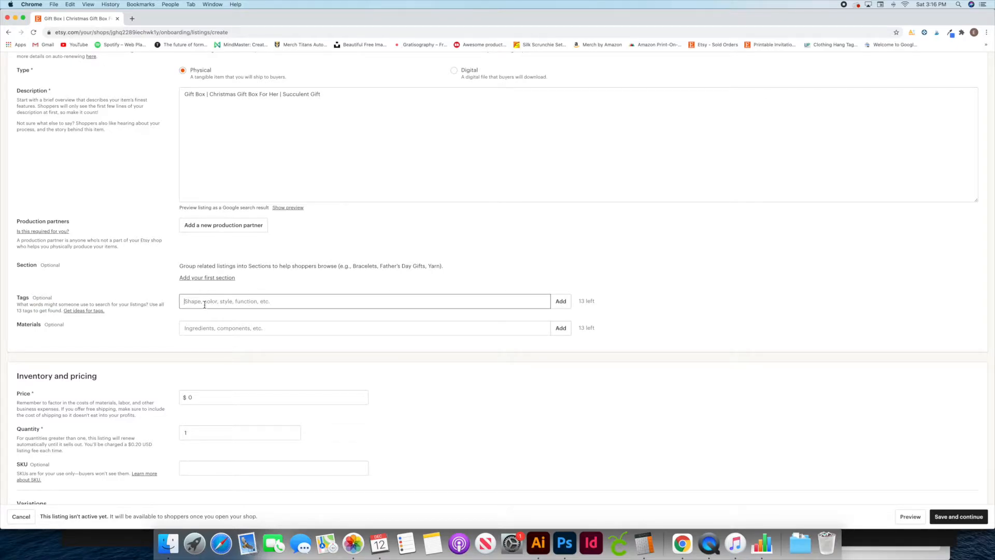
pyautogui.write('gift box')
pyautogui.press('Return')
pyautogui.write('gifts')
pyautogui.press('Return')
pyautogui.write('christmas')
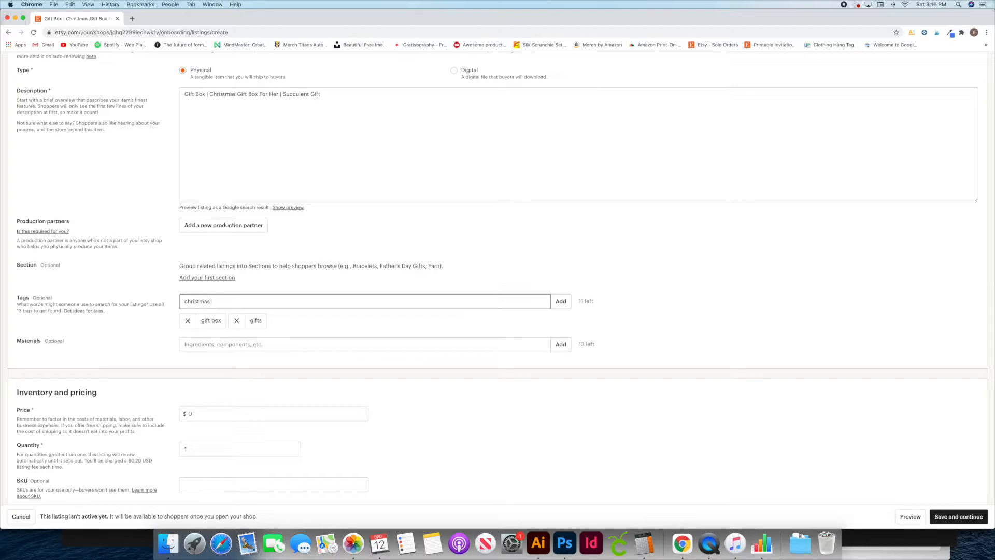
pyautogui.write(' gifts')
pyautogui.press('Return')
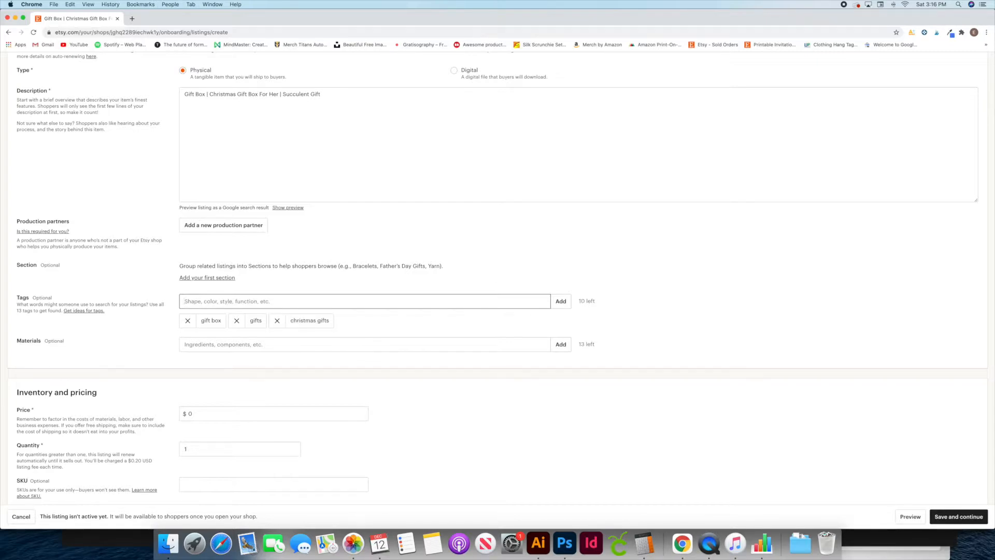
pyautogui.write('spa kit')
pyautogui.press('Return')
pyautogui.write('gift for her')
pyautogui.press('Return')
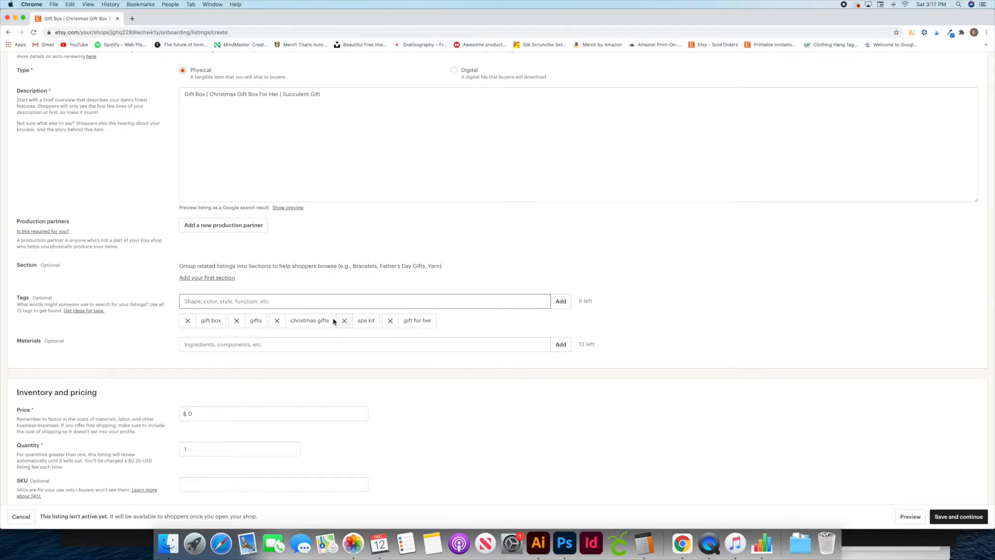
# - Set the listing's price to $40.00 and its quantity to 10
pyautogui.scroll(-1, 254, 306)
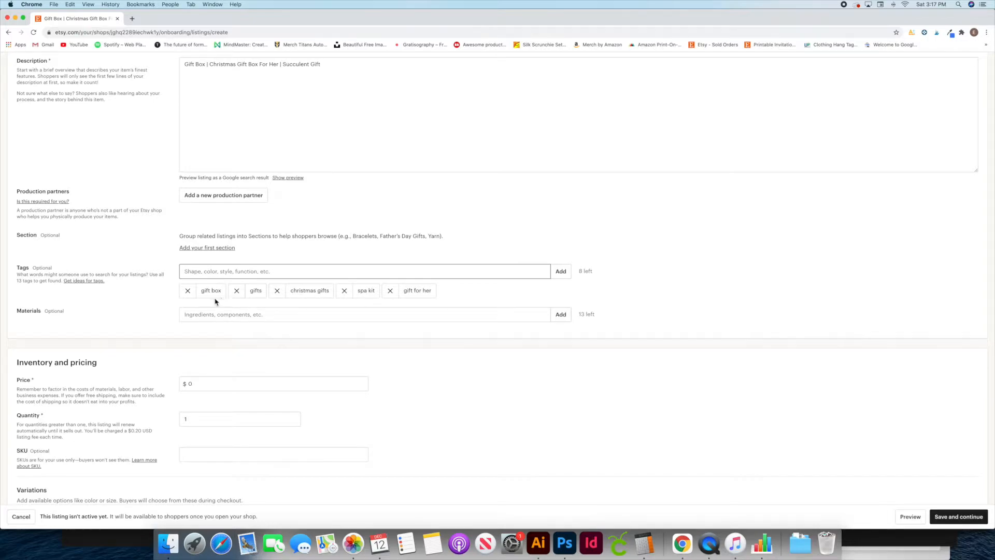
pyautogui.scroll(-2, 285, 275)
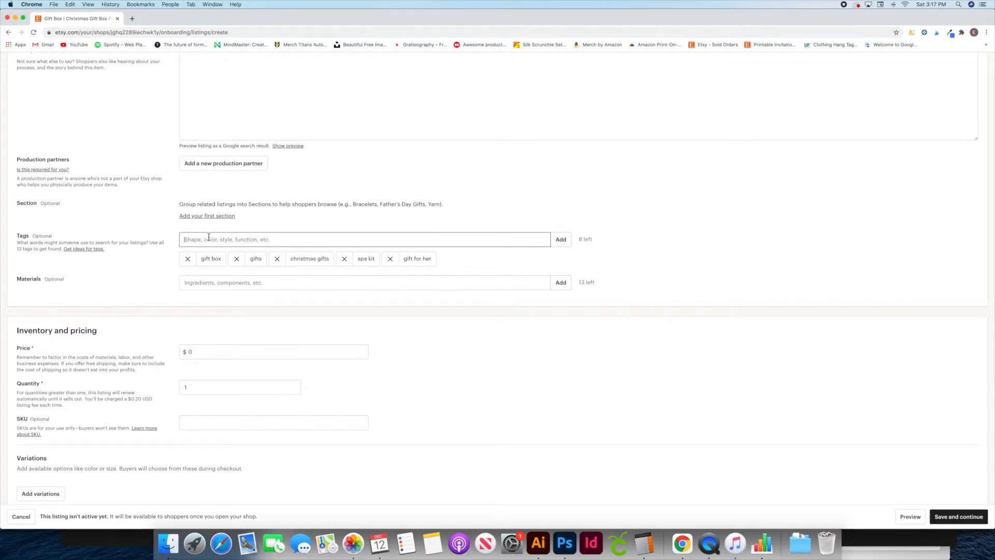
pyautogui.scroll(-5, 228, 280)
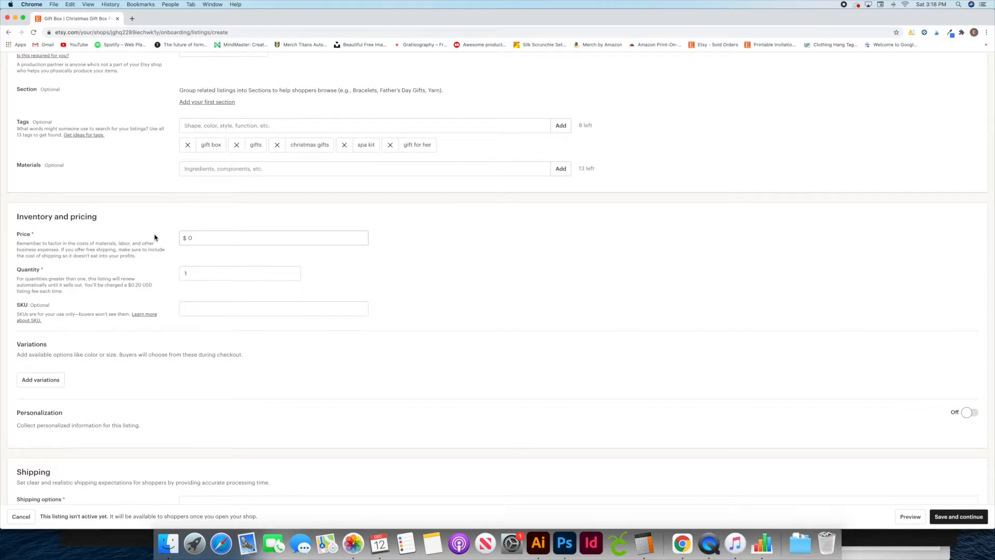
pyautogui.doubleClick(203, 241)
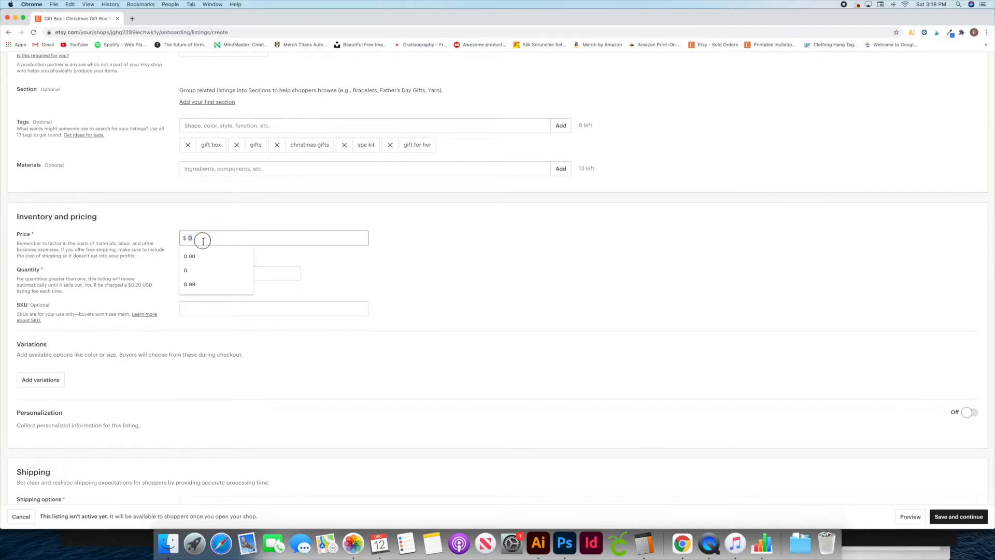
pyautogui.write('40')
pyautogui.click(229, 218)
pyautogui.doubleClick(195, 274)
pyautogui.write('10')
pyautogui.click(226, 254)
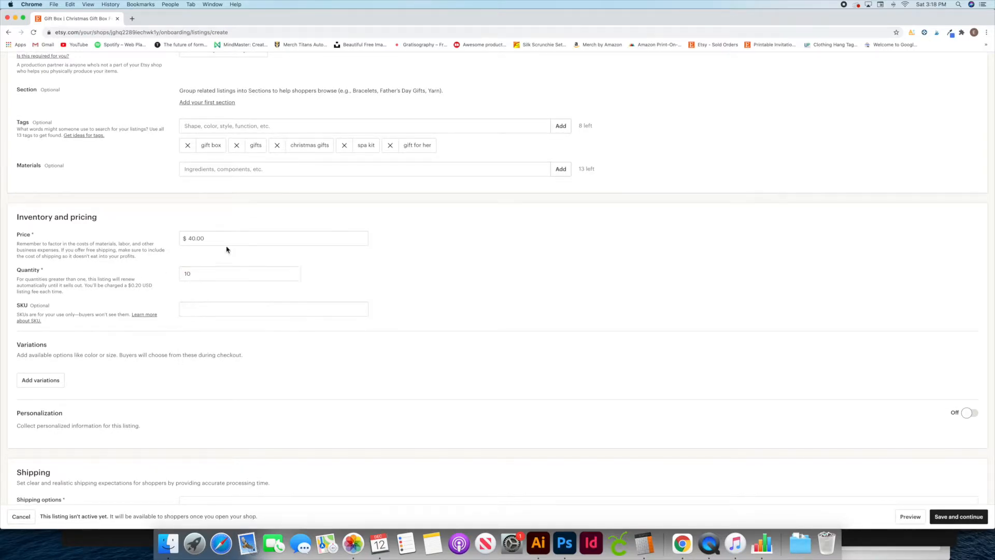
pyautogui.doubleClick(192, 274)
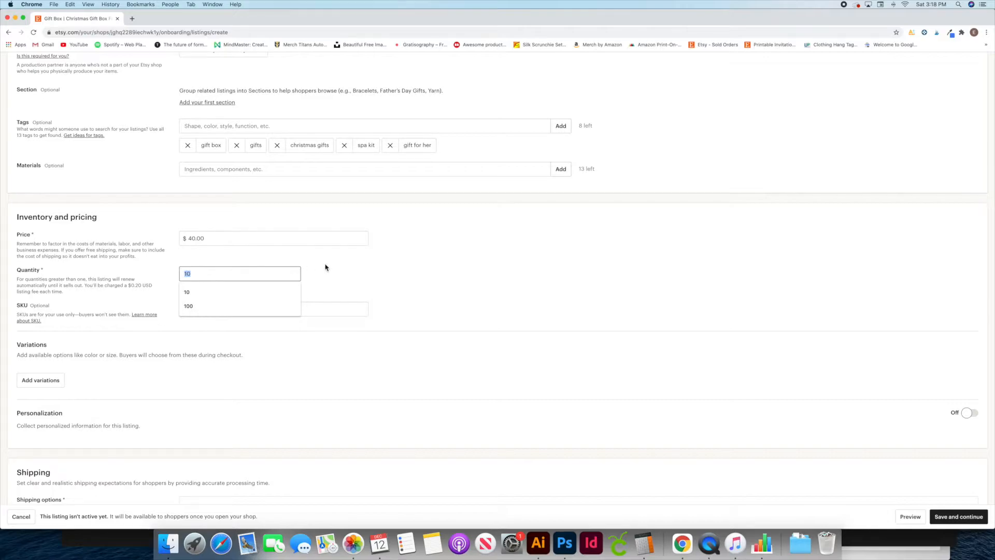
# - Try out 0001-a as an example SKU and clear the field again
pyautogui.scroll(-3, 244, 270)
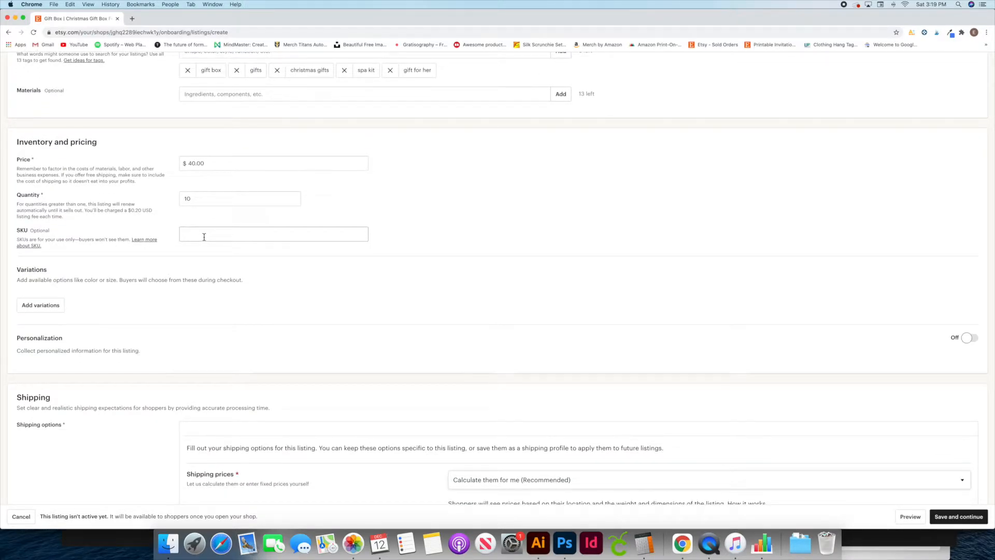
pyautogui.scroll(-1, 208, 236)
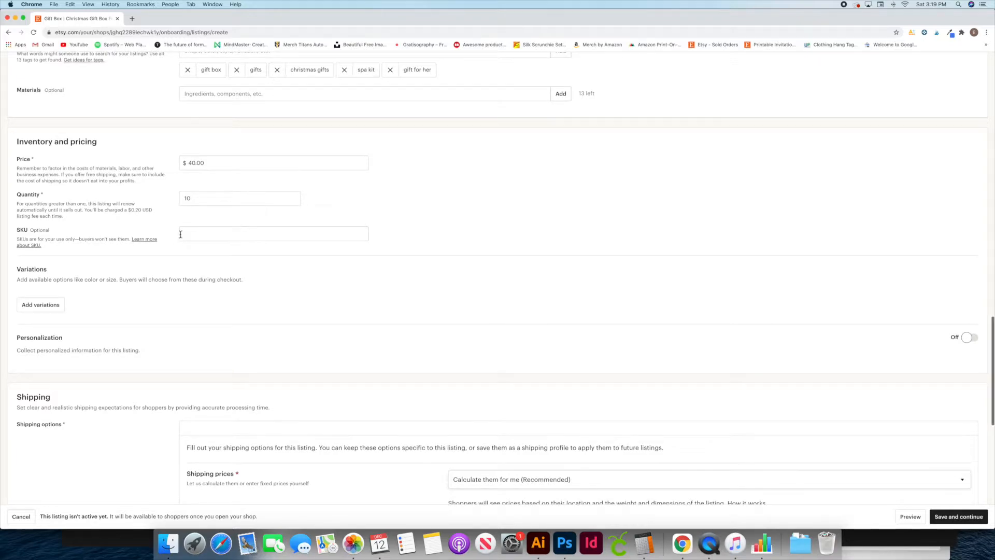
pyautogui.scroll(-1, 191, 233)
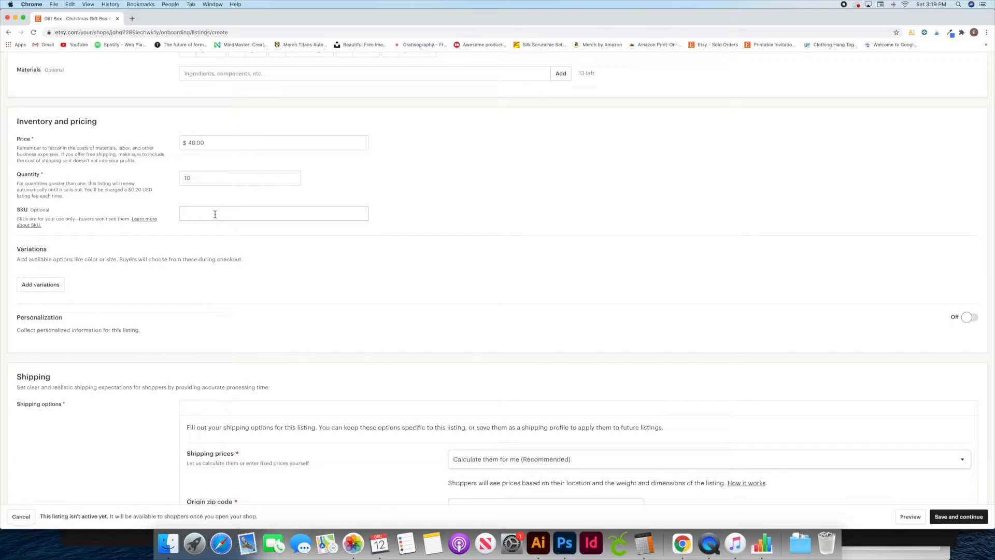
pyautogui.click(211, 212)
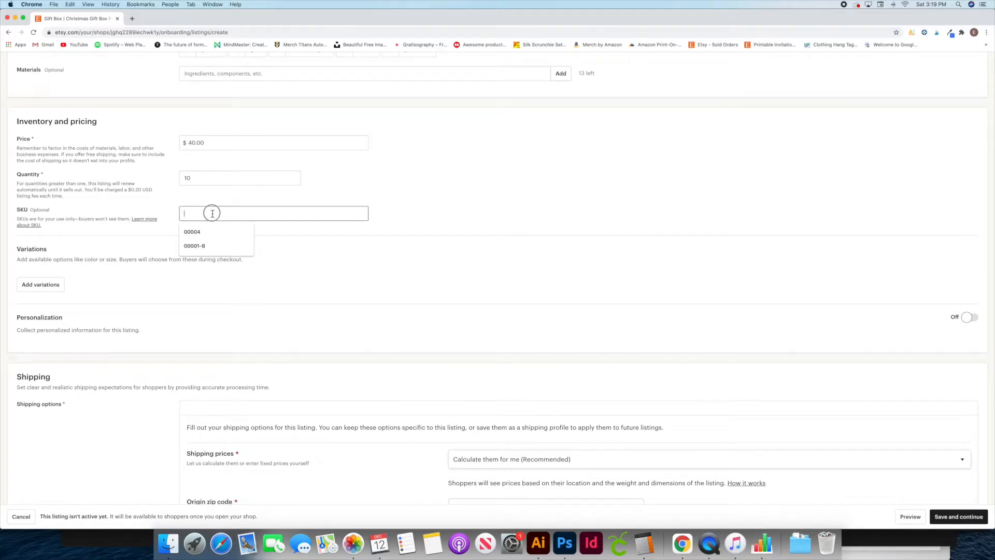
pyautogui.scroll(-1, 213, 214)
pyautogui.write('0001-a')
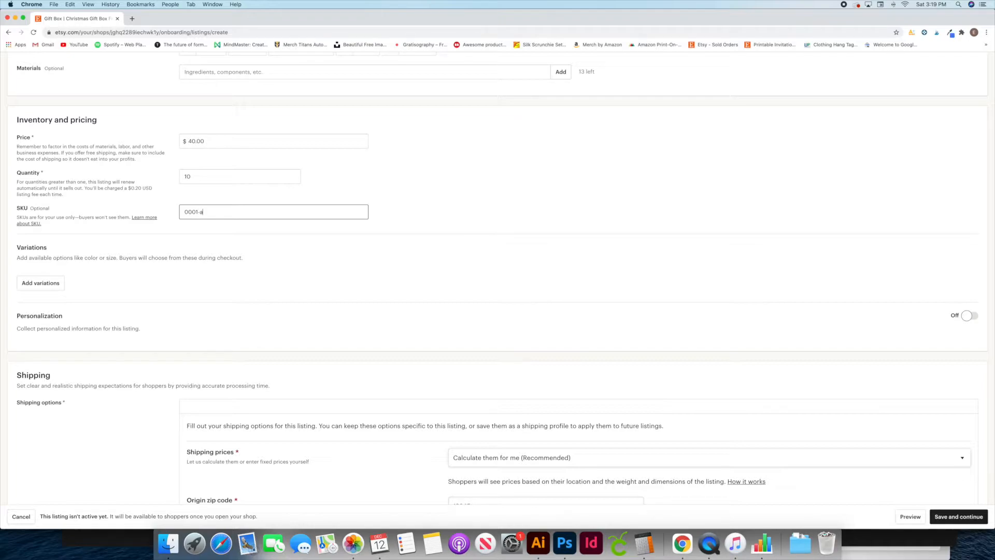
pyautogui.press('BackSpace')
pyautogui.press('BackSpace')
pyautogui.press('BackSpace')
pyautogui.press('BackSpace')
pyautogui.click(389, 203)
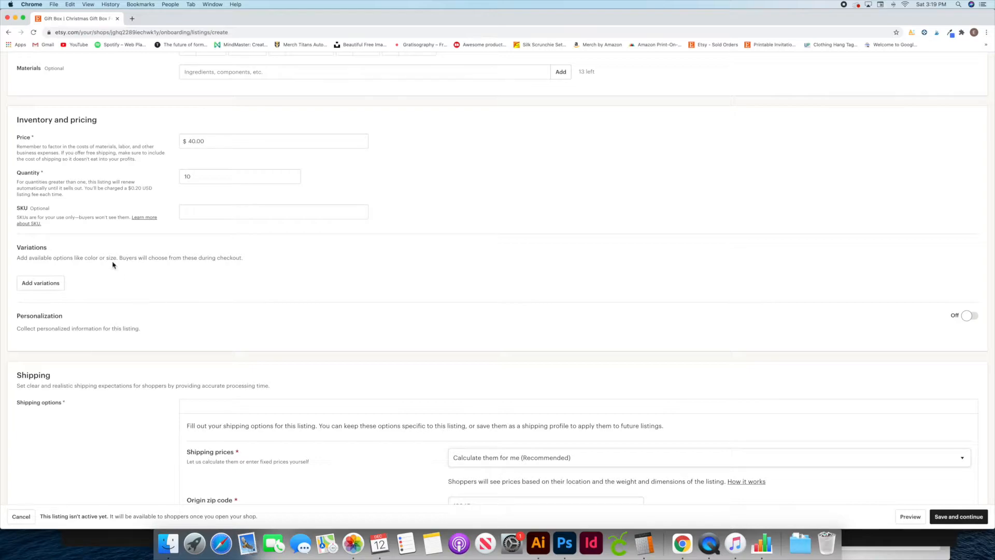
# - View the dialog for adding listing variations and close it without adding any
pyautogui.click(48, 285)
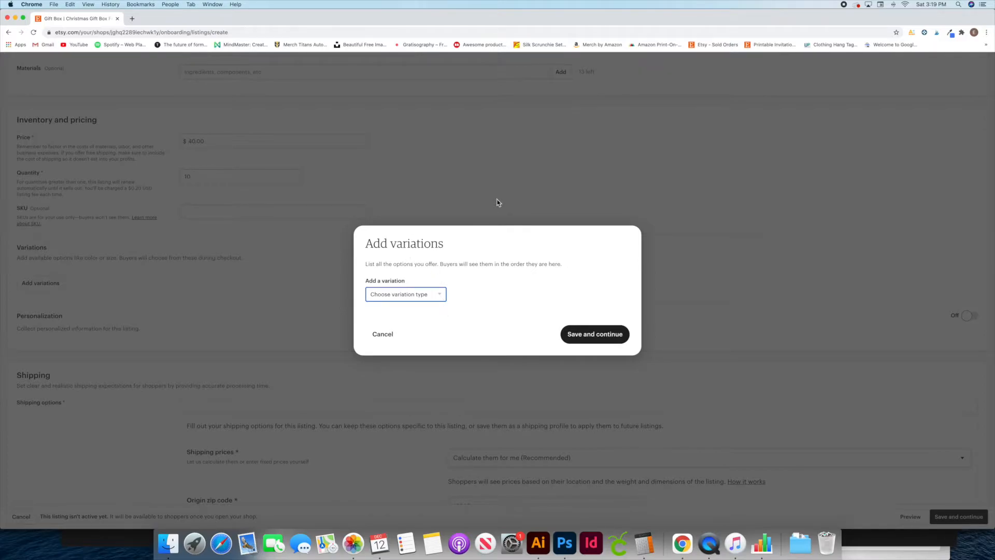
pyautogui.click(383, 334)
pyautogui.scroll(15, 426, 252)
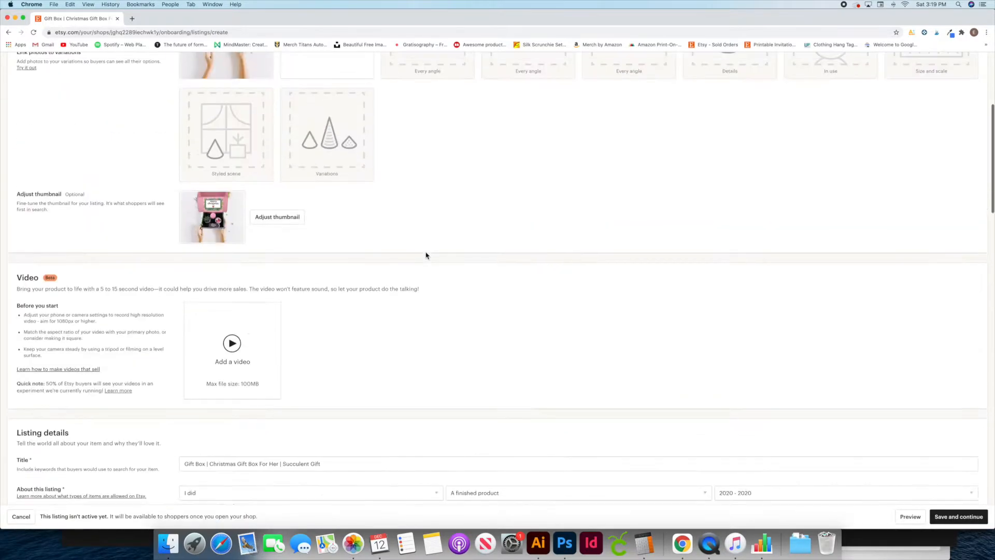
# - View the listing's primary photo enlarged and close the preview
pyautogui.scroll(5, 426, 255)
pyautogui.click(250, 254)
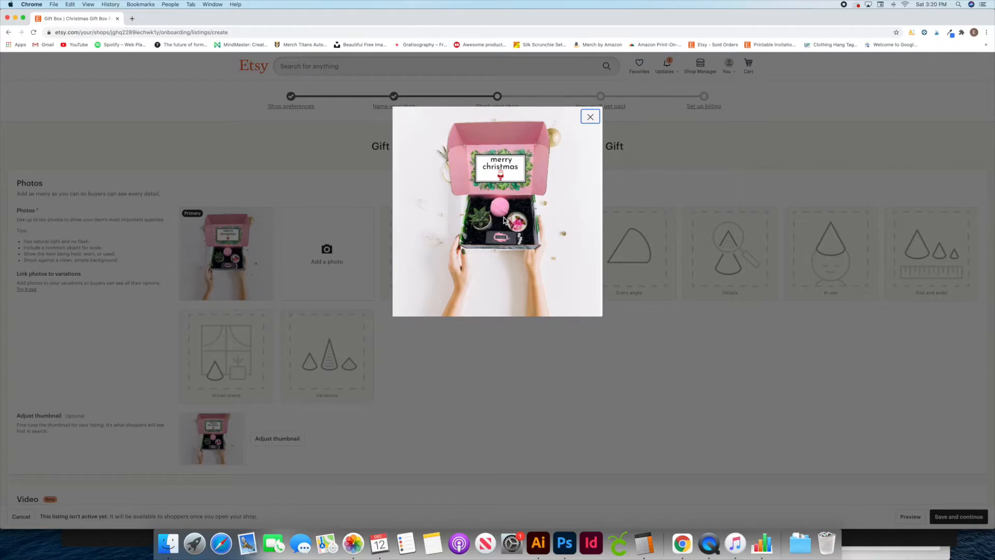
pyautogui.click(590, 117)
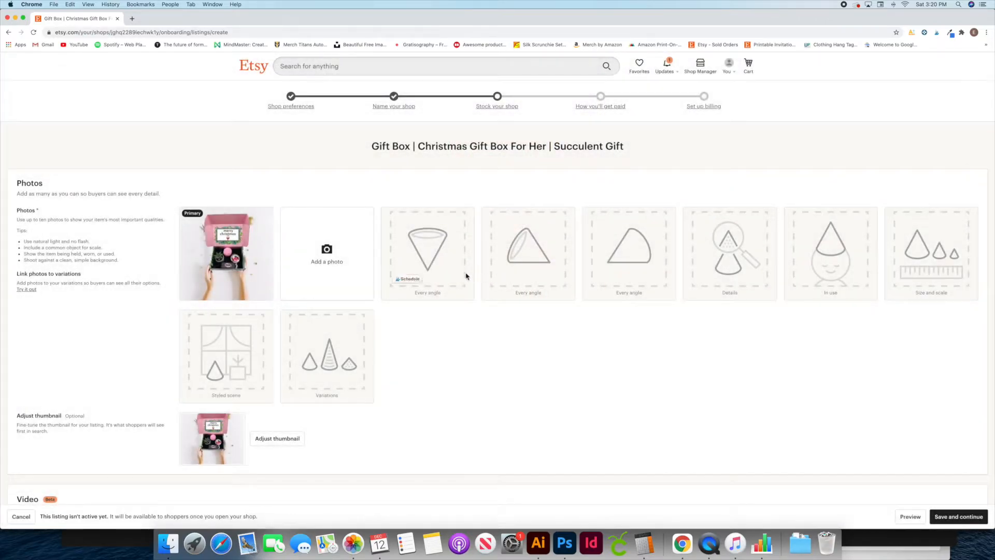
# - Turn on personalization for the listing to view its buyer instruction settings, and turn it off again
pyautogui.scroll(-3, 498, 357)
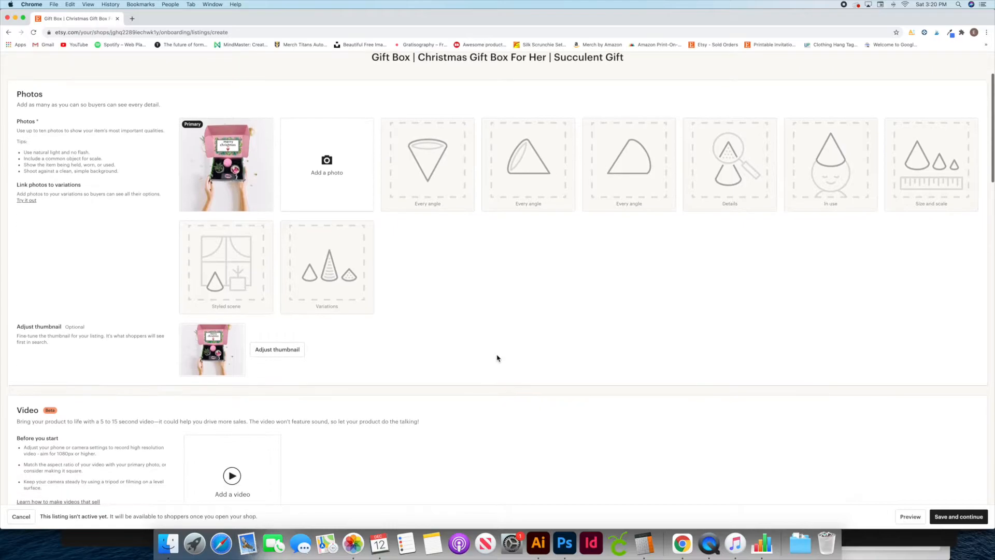
pyautogui.scroll(-20, 496, 358)
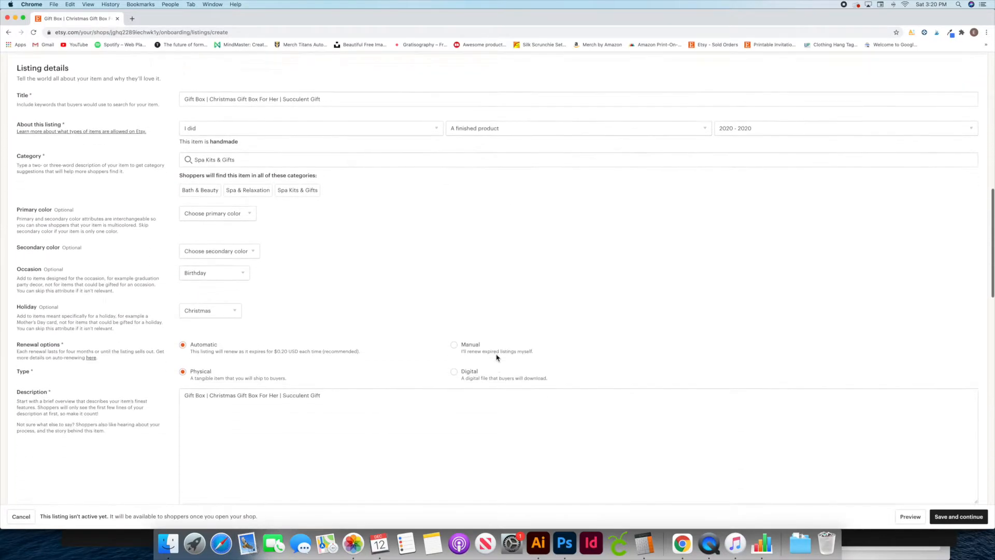
pyautogui.scroll(-20, 497, 358)
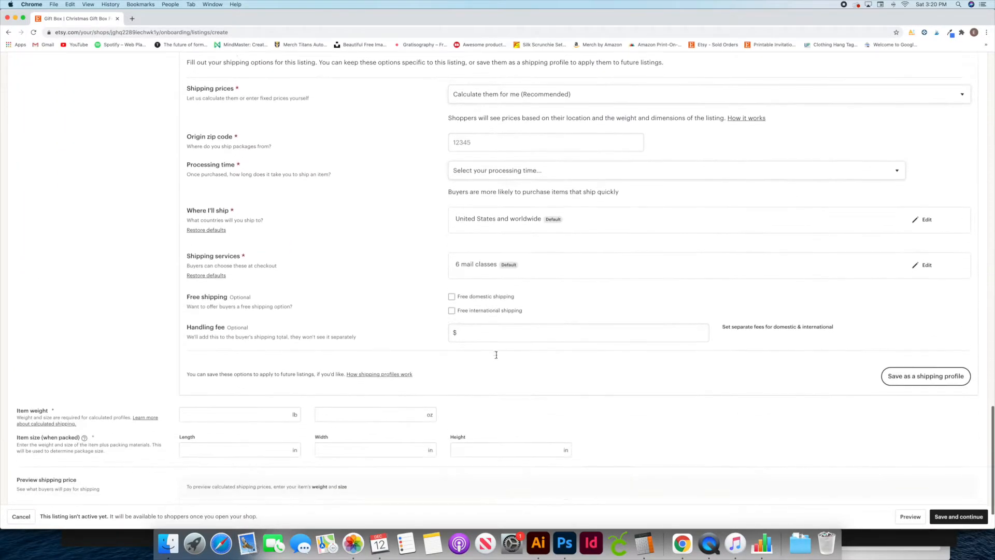
pyautogui.scroll(10, 497, 358)
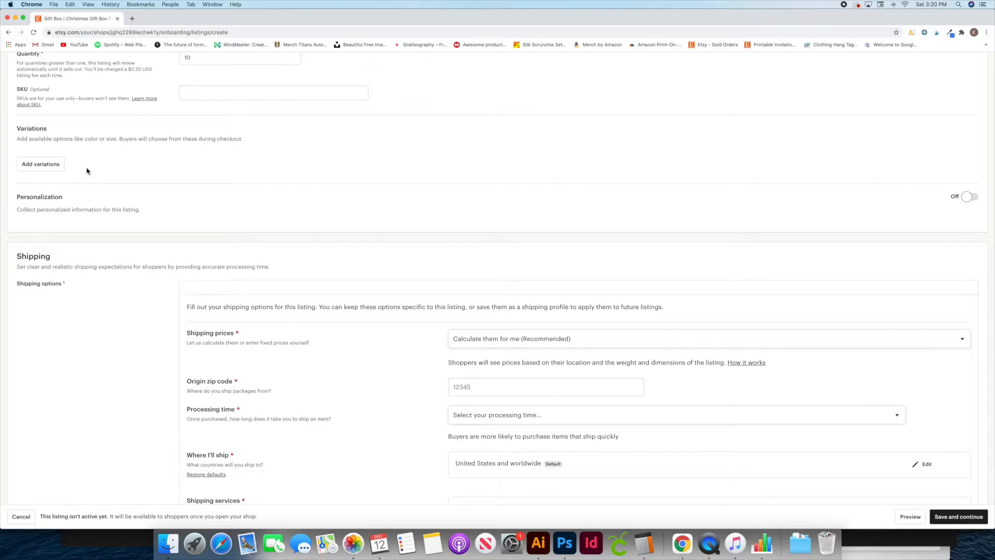
pyautogui.scroll(1, 187, 178)
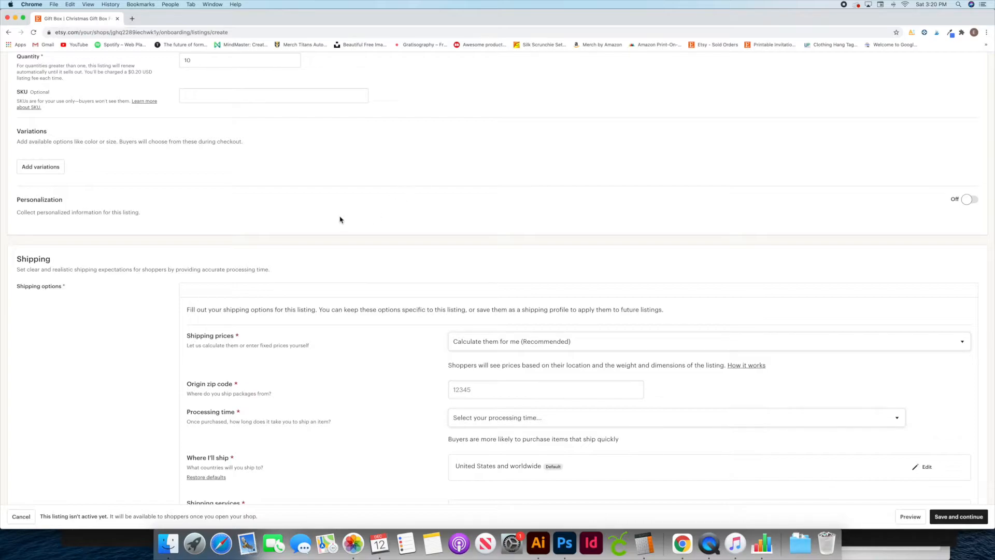
pyautogui.click(978, 204)
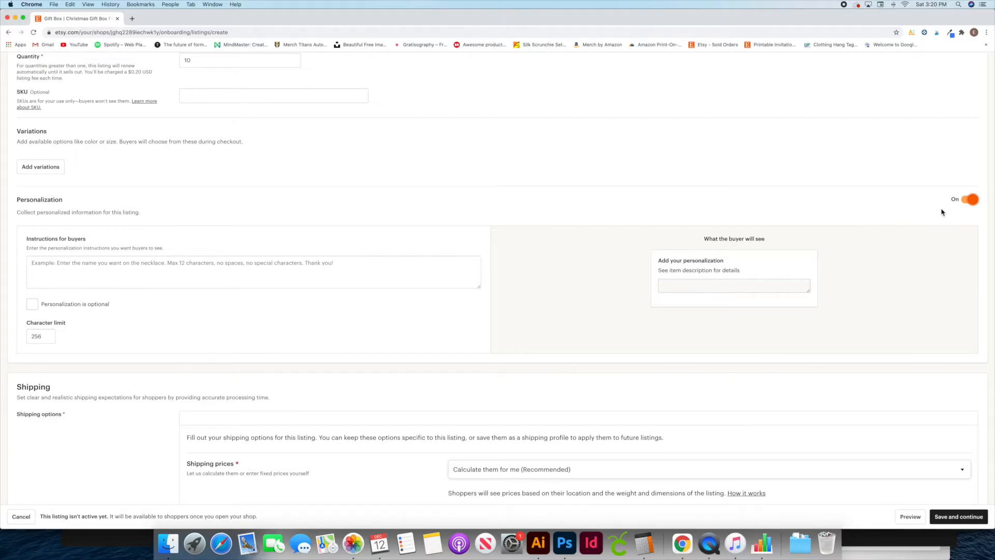
pyautogui.click(967, 200)
# - View the available shipping price options and keep "Calculate them for me (Recommended)"
pyautogui.scroll(-2, 160, 176)
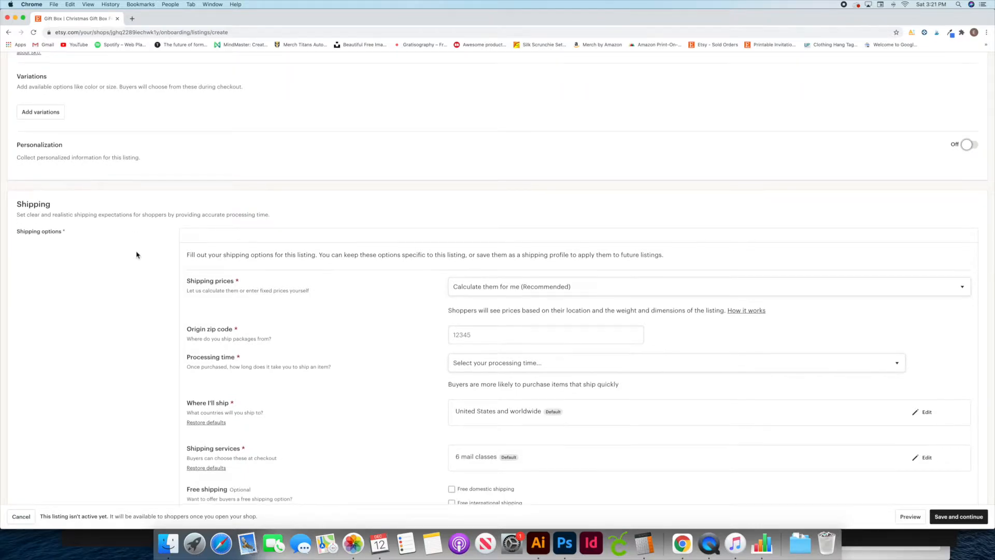
pyautogui.scroll(-2, 136, 254)
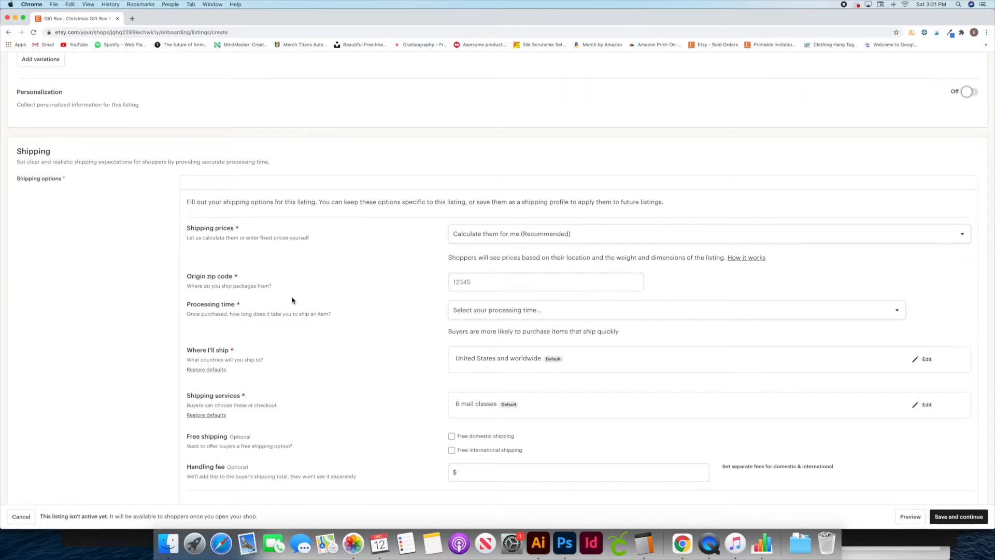
pyautogui.click(193, 231)
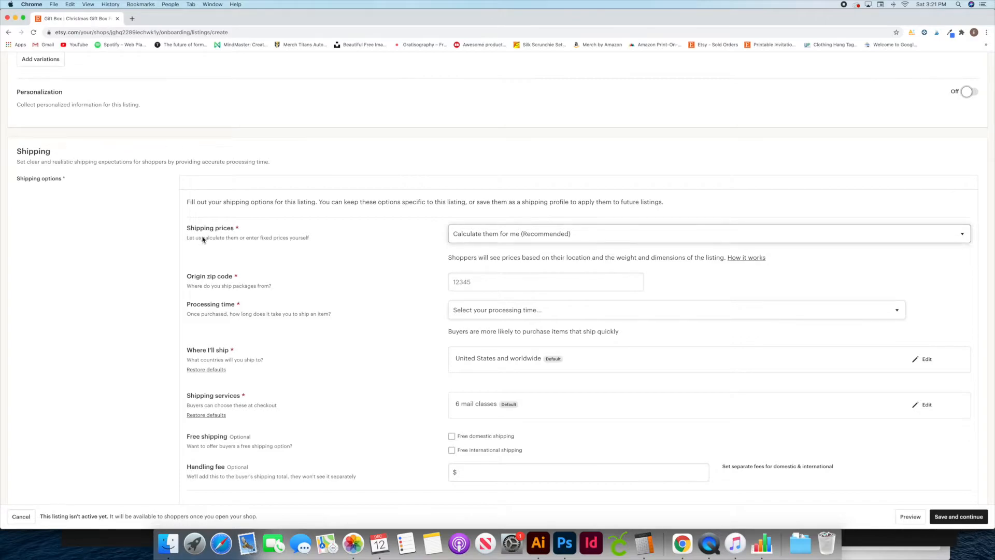
pyautogui.click(503, 237)
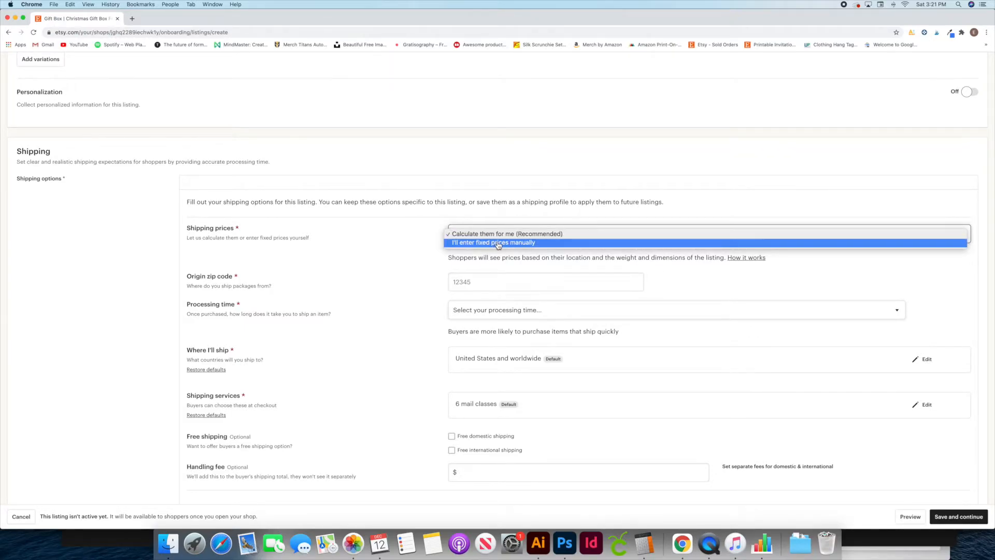
pyautogui.click(419, 254)
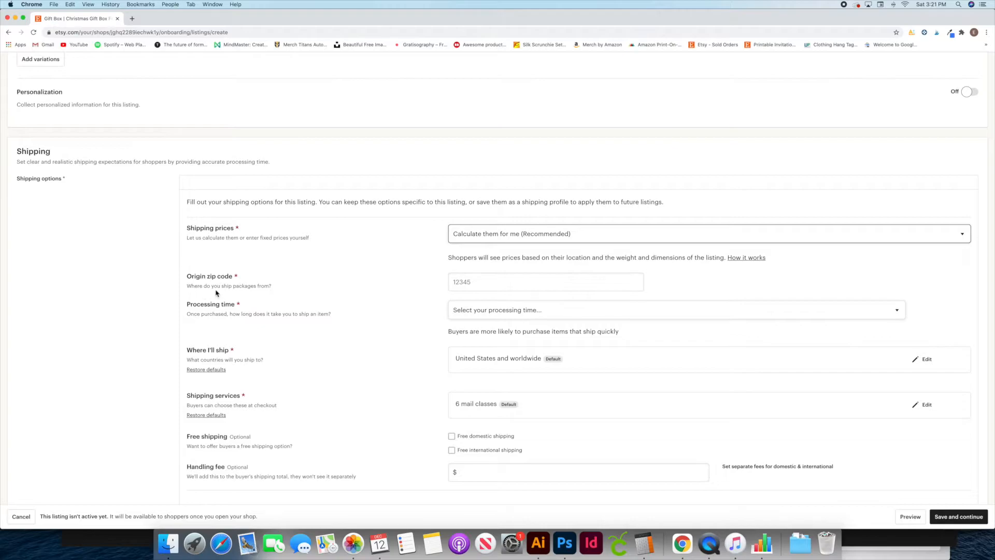
# - Enter the origin zip code in the listing's shipping options
pyautogui.scroll(2, 462, 283)
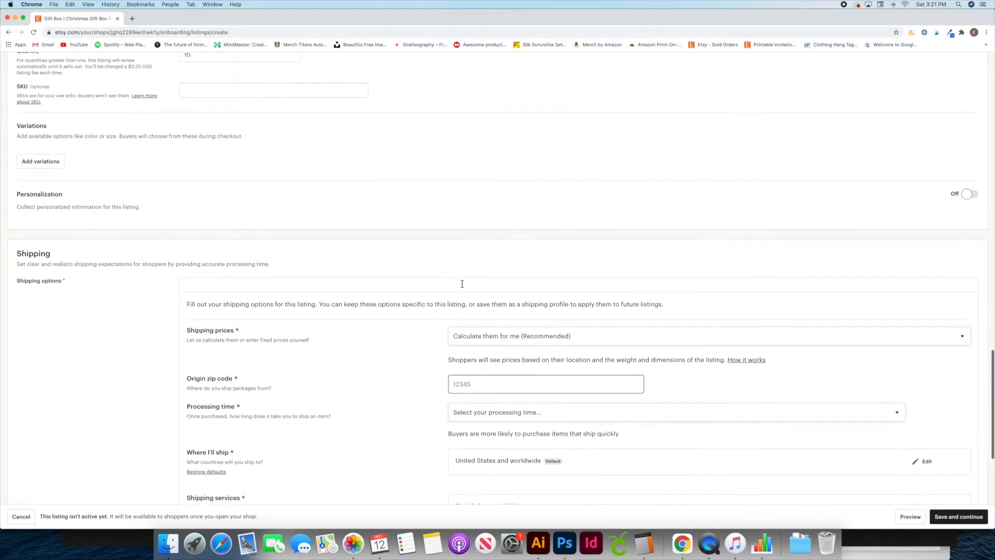
pyautogui.scroll(-1, 464, 288)
pyautogui.click(464, 318)
pyautogui.write('90045')
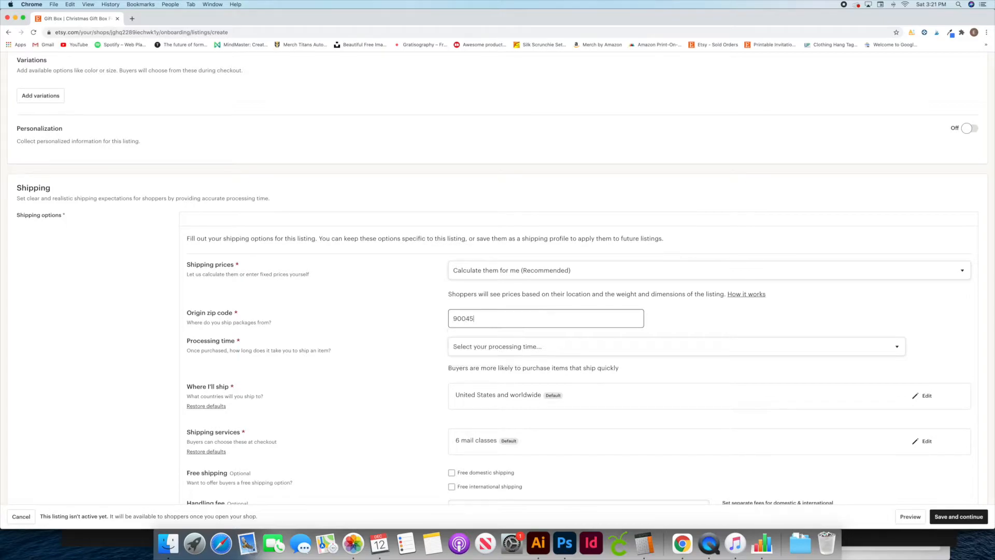
pyautogui.click(419, 291)
# - Set the listing's processing time to 1-2 business days
pyautogui.scroll(-2, 420, 290)
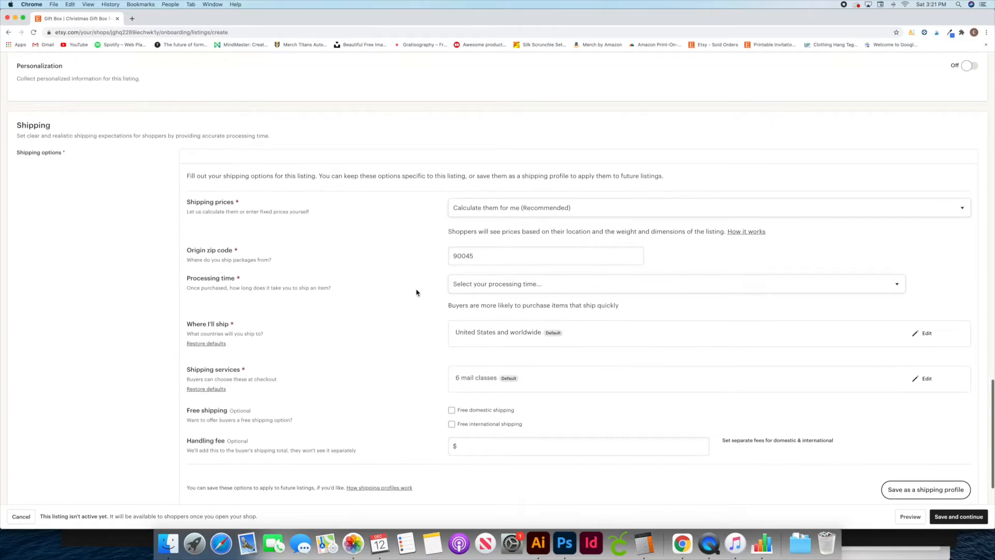
pyautogui.click(493, 290)
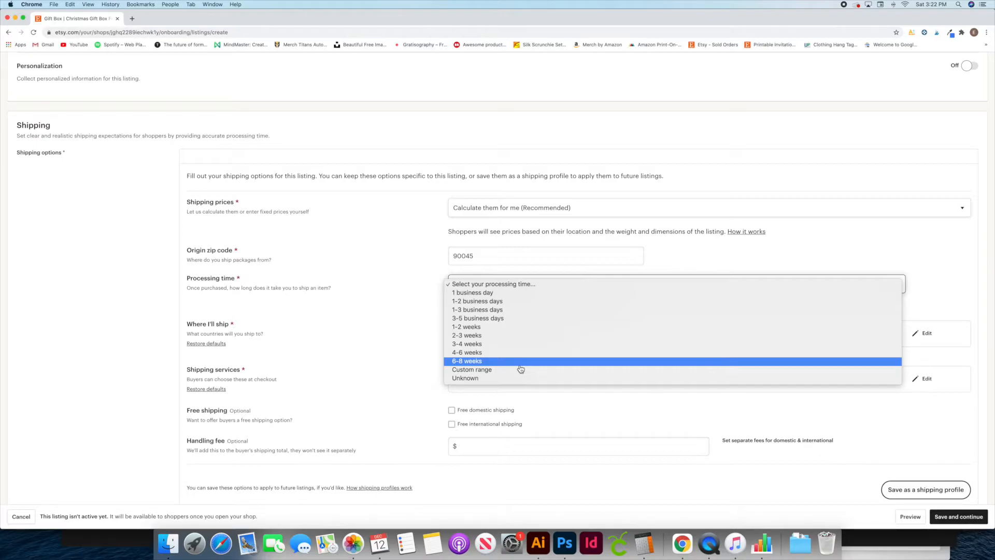
pyautogui.click(503, 304)
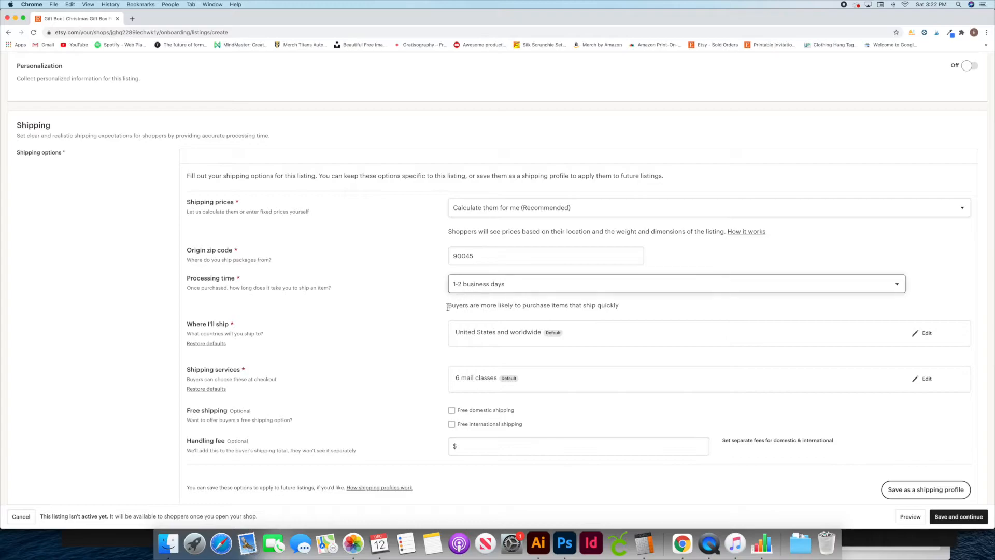
# - Open the "Where I'll ship" destinations for editing and look through the selected countries and regions
pyautogui.scroll(-2, 275, 334)
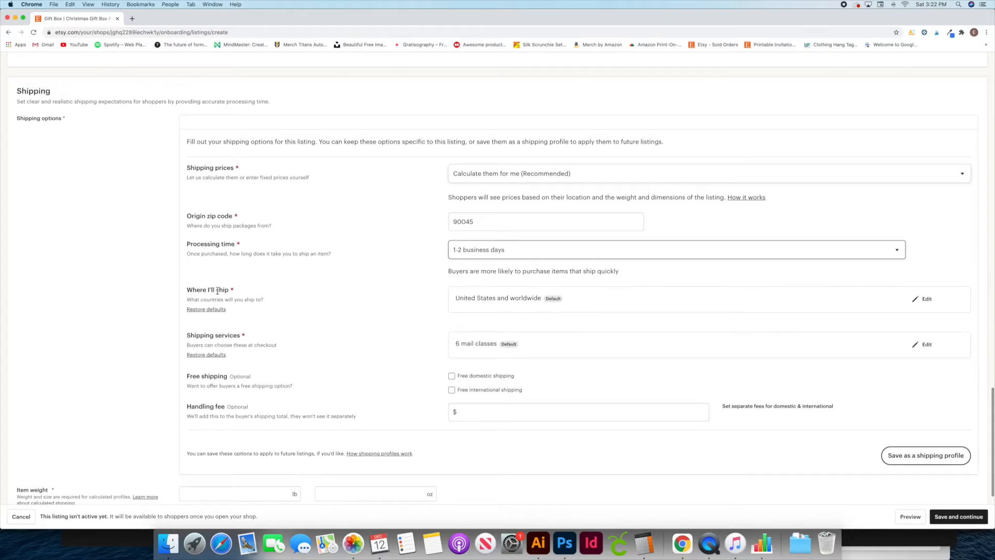
pyautogui.scroll(1, 301, 307)
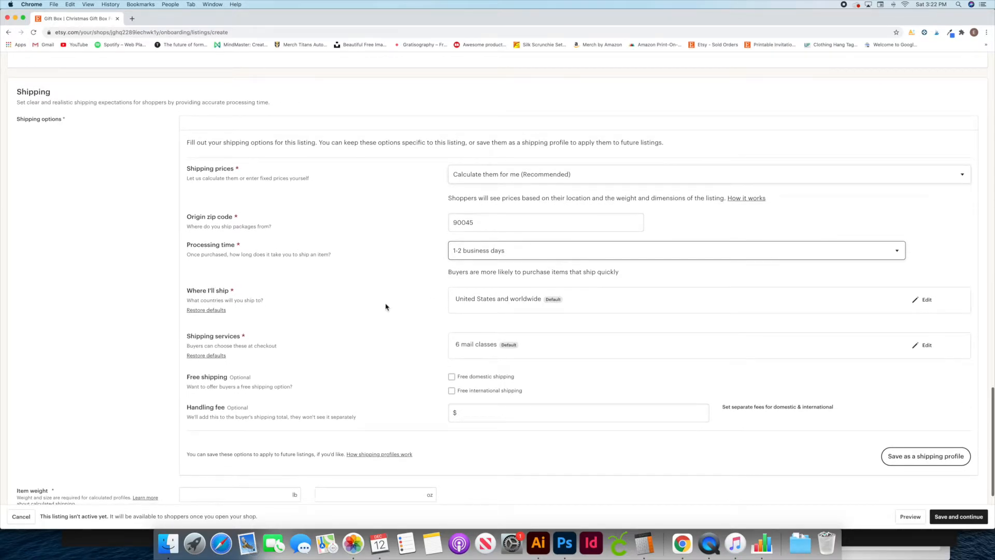
pyautogui.scroll(1, 484, 307)
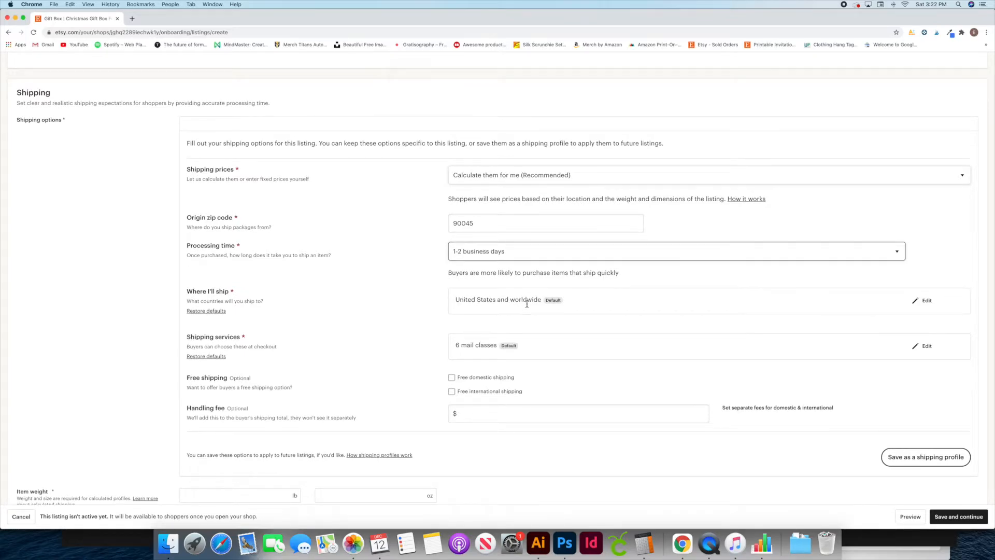
pyautogui.click(923, 300)
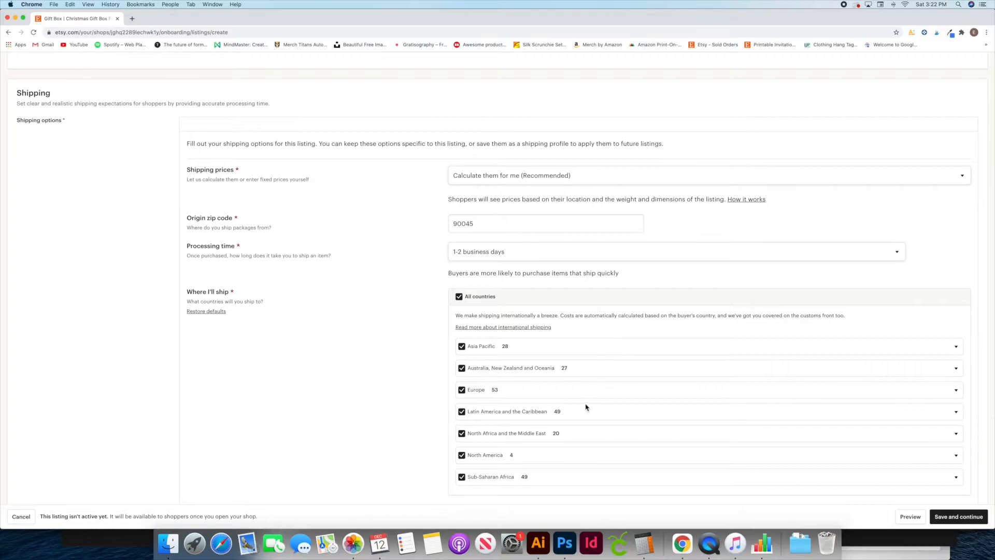
pyautogui.scroll(-1, 586, 407)
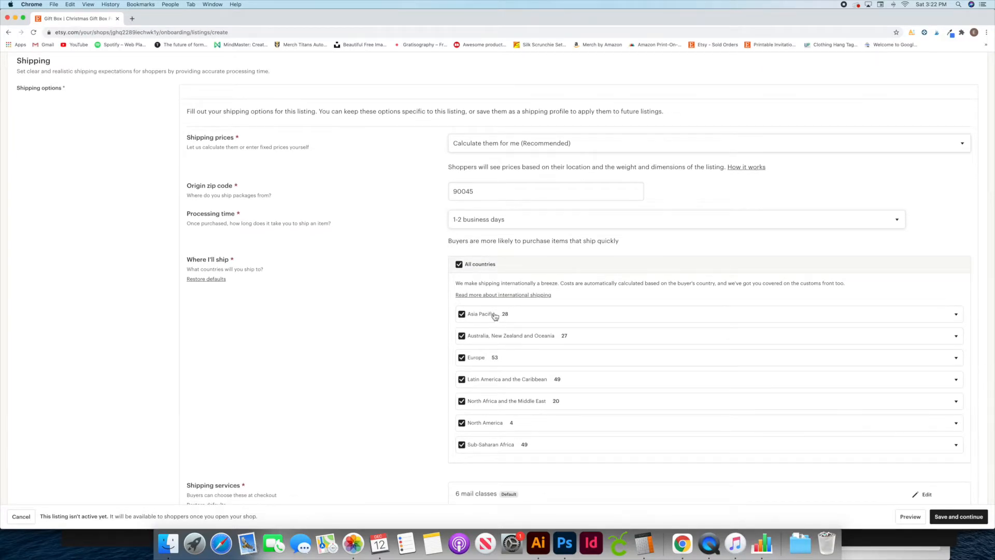
pyautogui.scroll(-1, 513, 389)
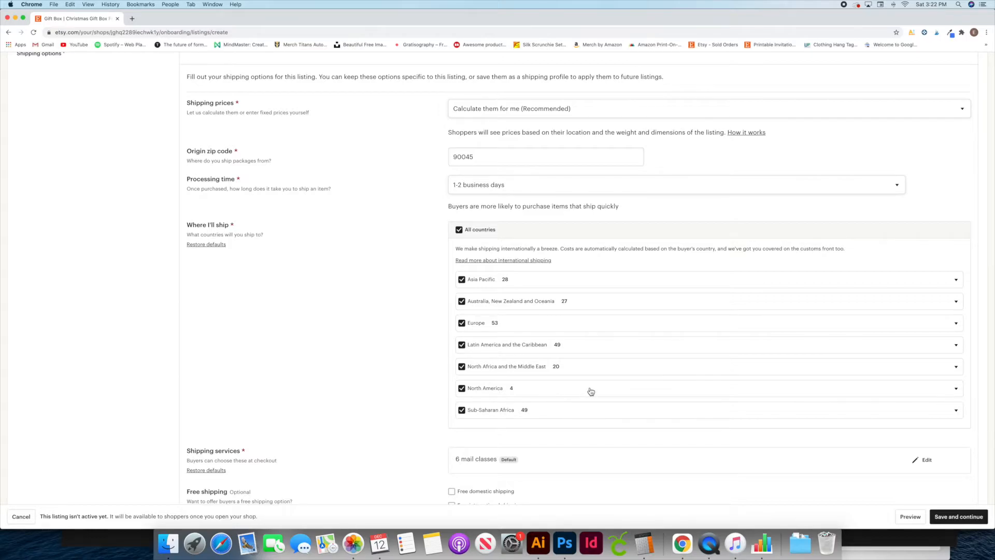
pyautogui.scroll(1, 358, 325)
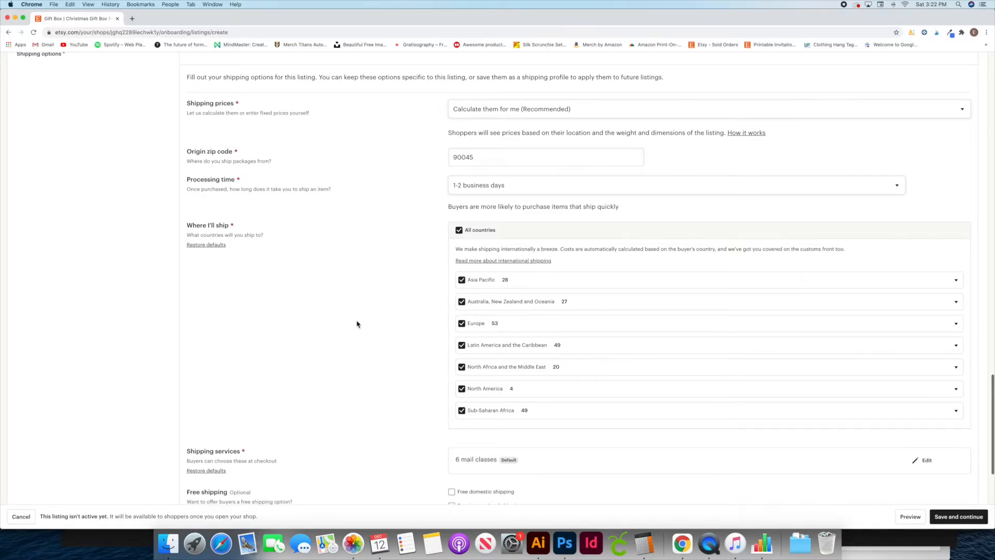
pyautogui.scroll(1, 357, 324)
pyautogui.scroll(-1, 358, 325)
pyautogui.scroll(1, 357, 326)
pyautogui.scroll(-3, 355, 325)
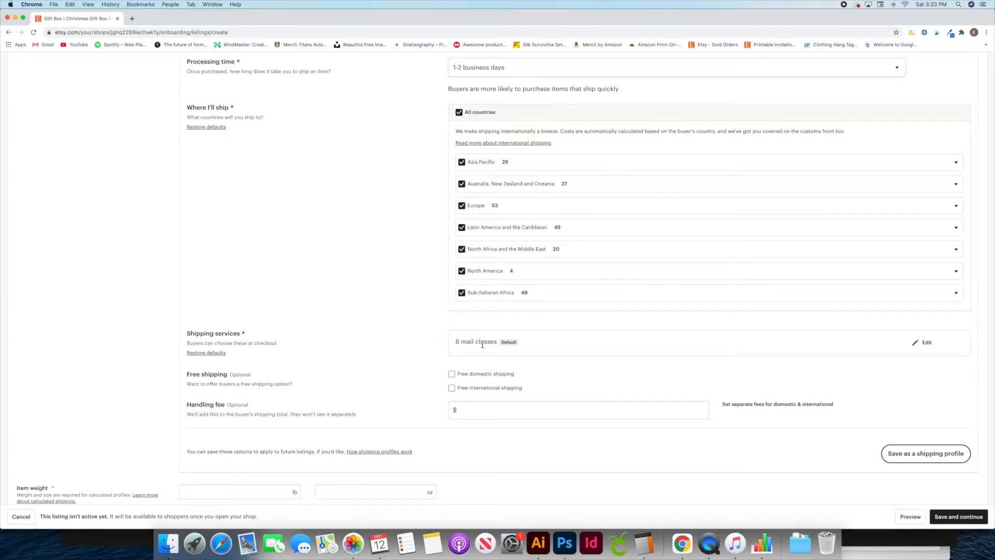
# - Open the shipping services for editing and review the USPS mail classes, free shipping and handling fee options
pyautogui.click(912, 344)
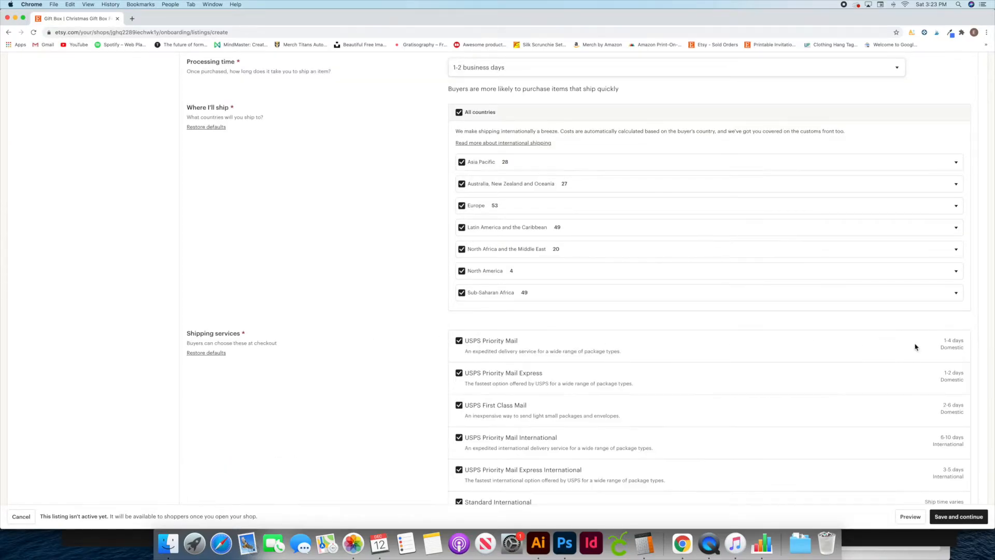
pyautogui.scroll(-1, 495, 362)
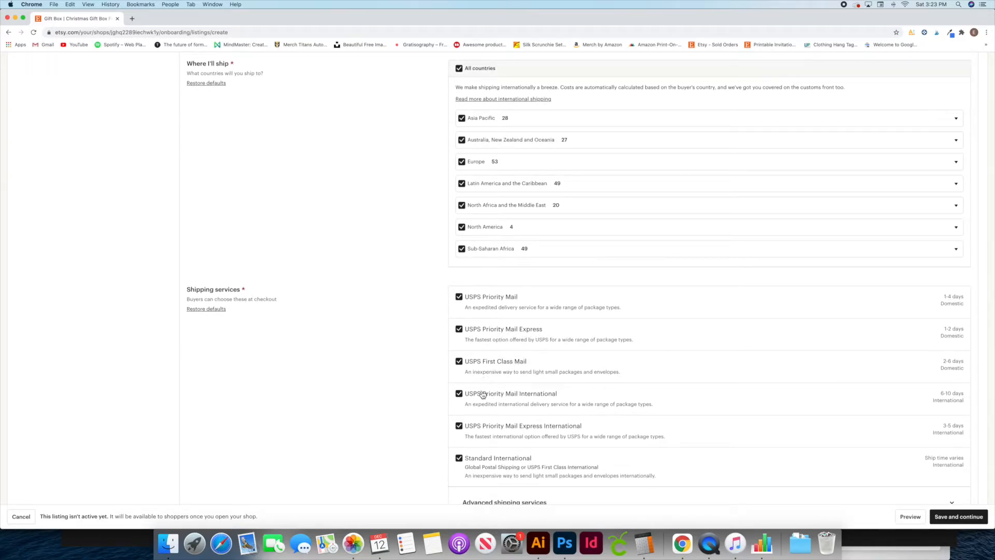
pyautogui.scroll(-1, 579, 430)
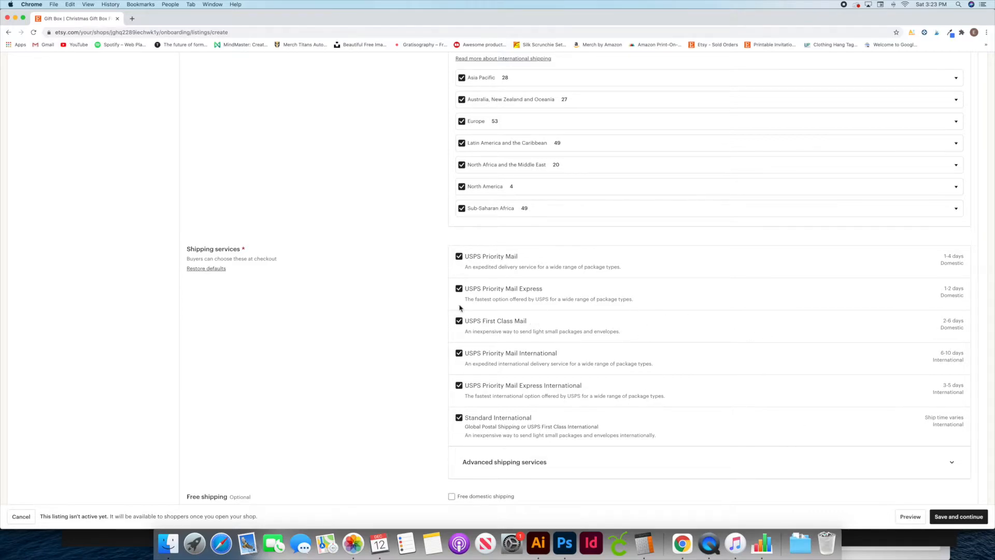
pyautogui.scroll(-1, 518, 284)
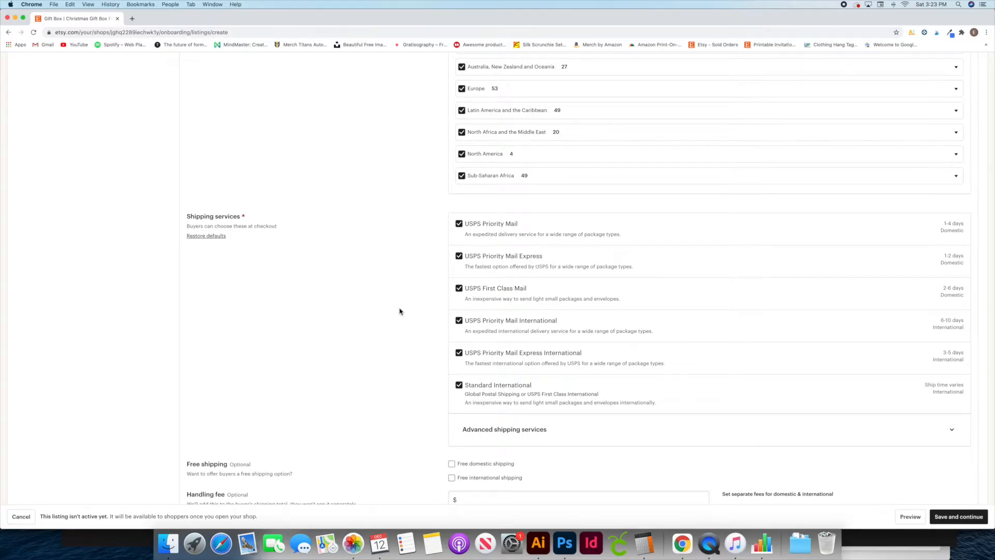
pyautogui.scroll(-3, 400, 311)
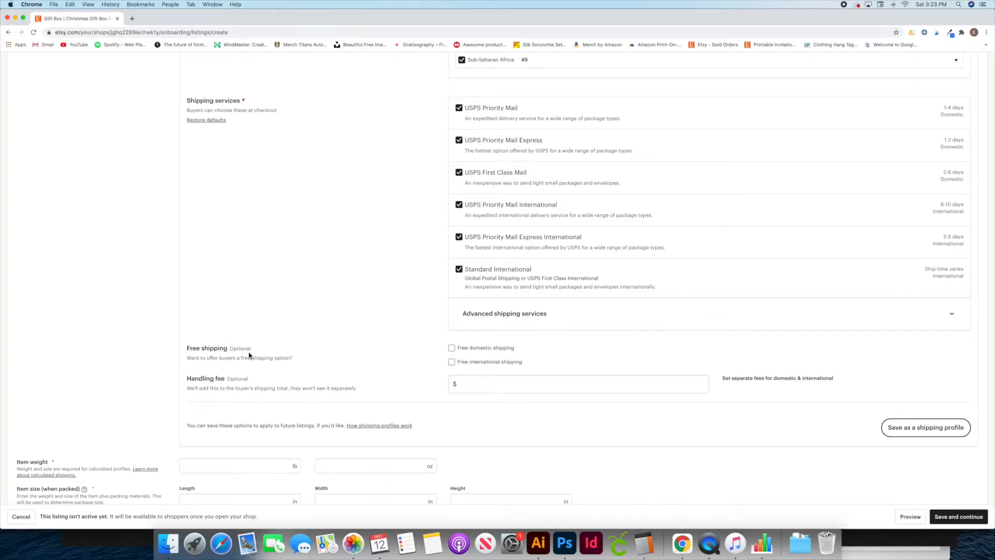
pyautogui.scroll(1, 496, 356)
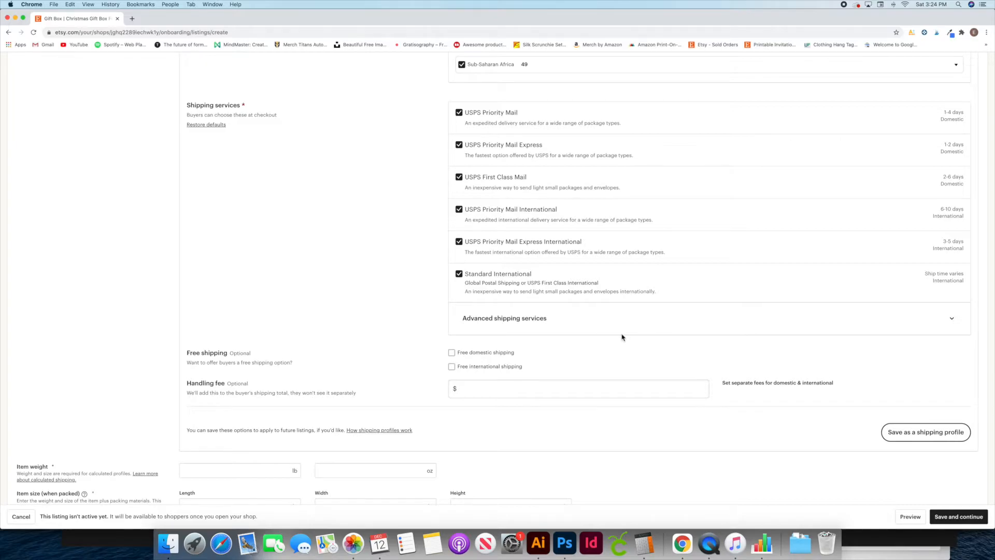
pyautogui.scroll(-2, 622, 335)
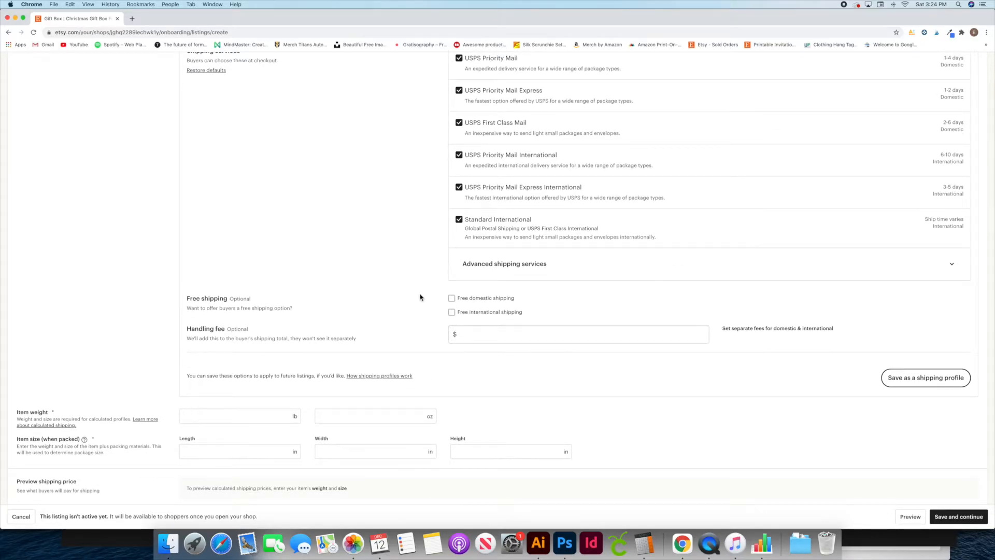
pyautogui.scroll(4, 420, 295)
pyautogui.scroll(7, 273, 205)
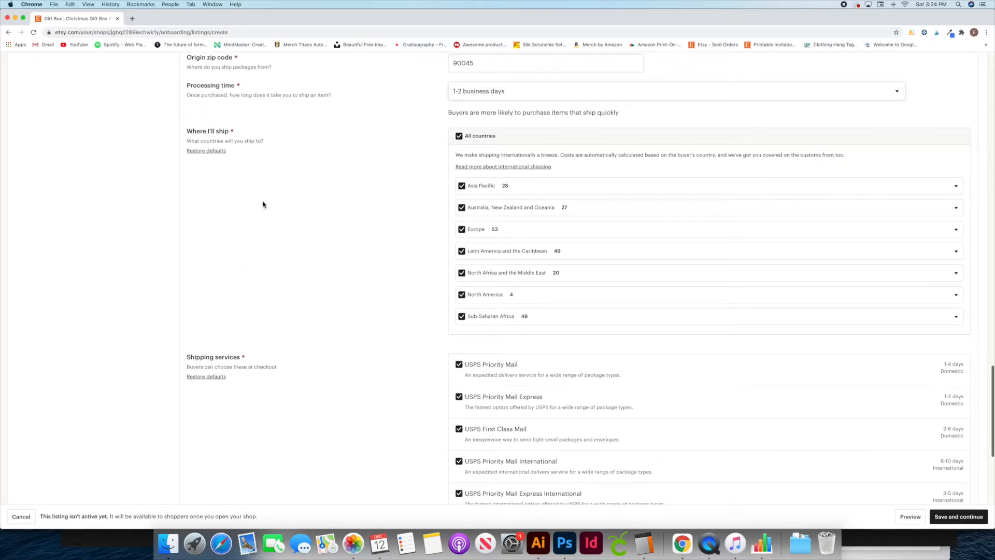
pyautogui.scroll(-8, 380, 313)
pyautogui.scroll(-4, 379, 310)
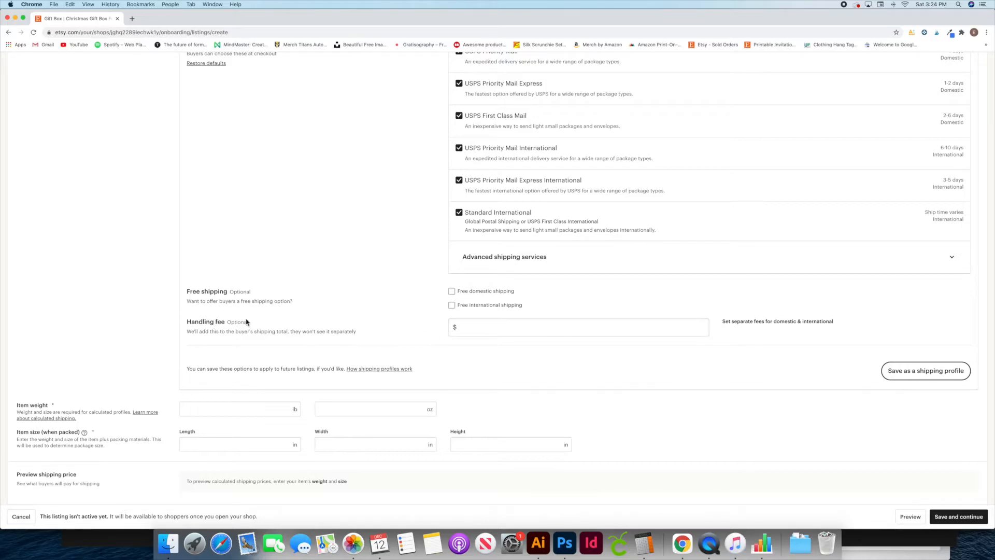
# - Set the listing's item weight to 1 lb
pyautogui.scroll(-2, 323, 342)
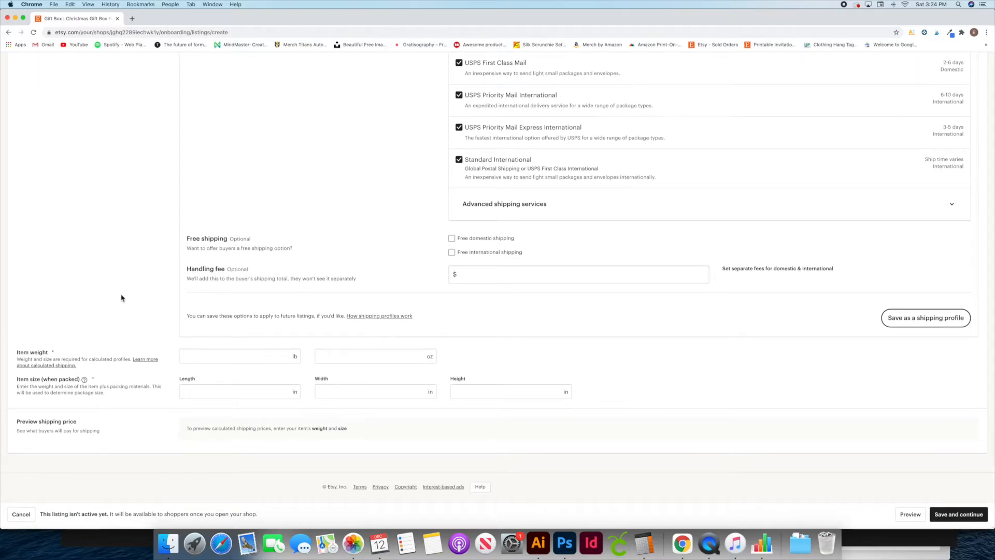
pyautogui.doubleClick(49, 351)
pyautogui.doubleClick(97, 379)
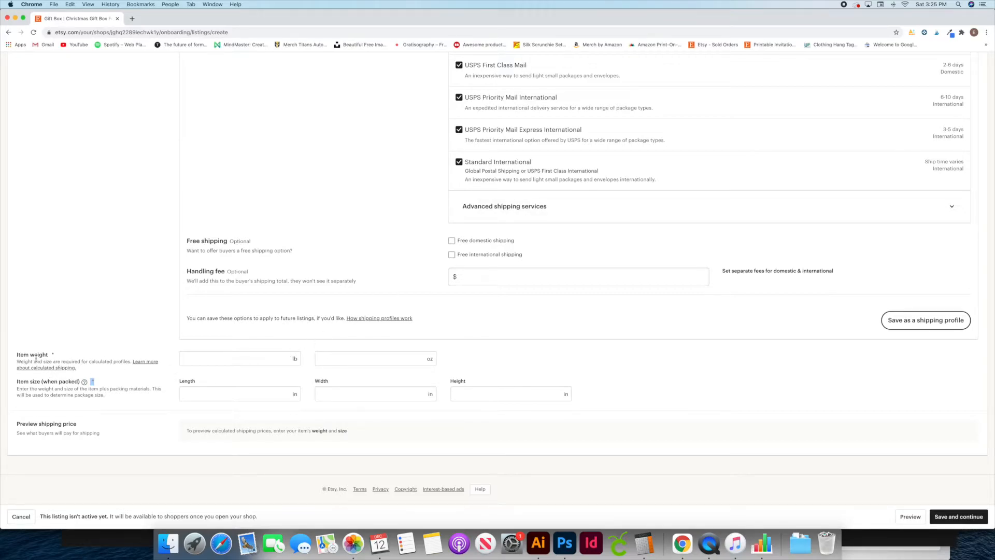
pyautogui.click(282, 359)
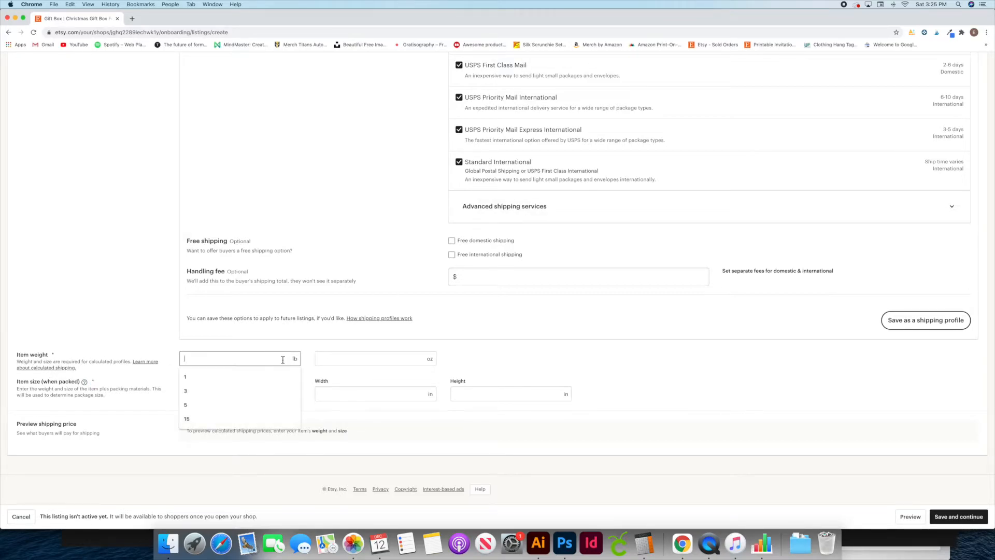
pyautogui.write('1')
pyautogui.click(157, 315)
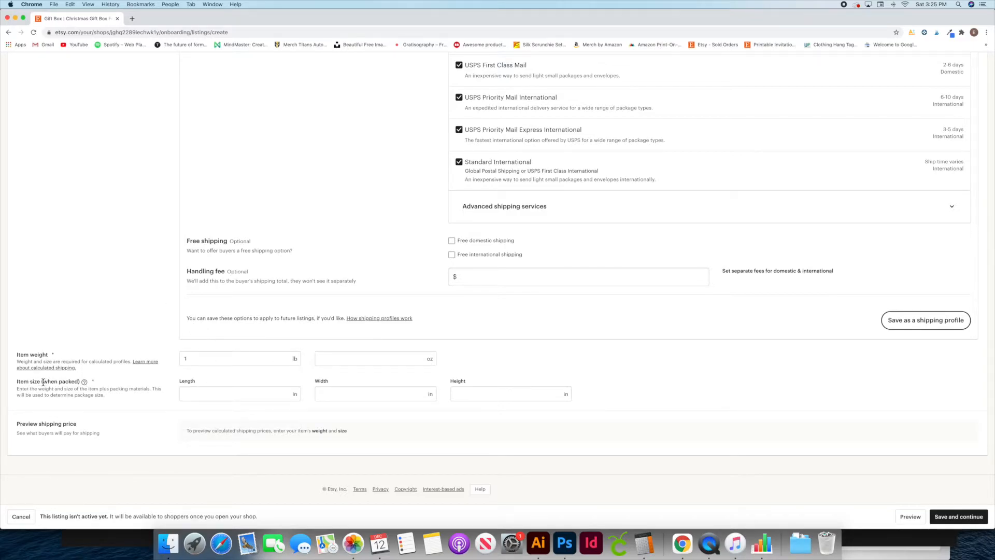
# - Set the packed item size to 7 in length, 7 in width and 3 in height
pyautogui.click(226, 390)
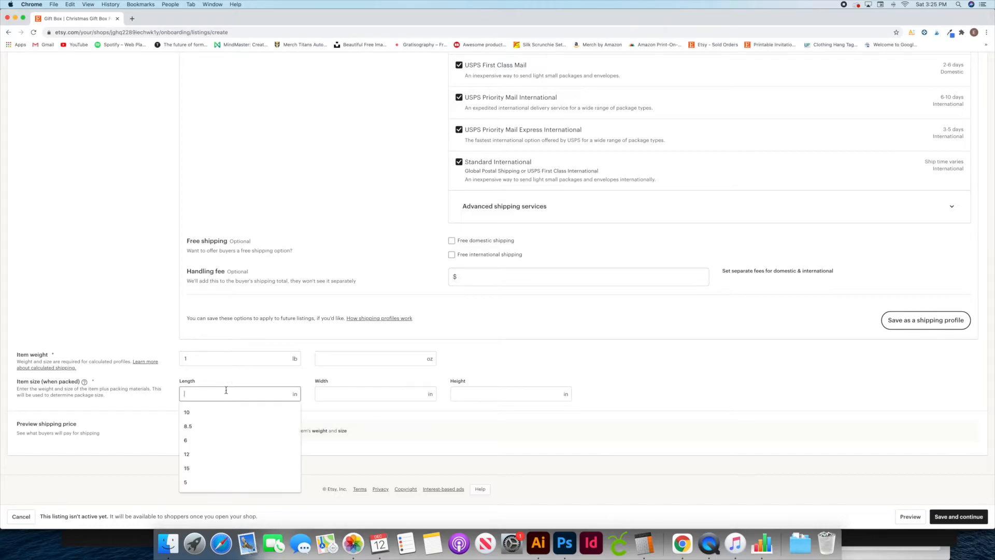
pyautogui.write('7')
pyautogui.click(367, 394)
pyautogui.write('7')
pyautogui.click(471, 395)
pyautogui.write('3')
pyautogui.click(689, 407)
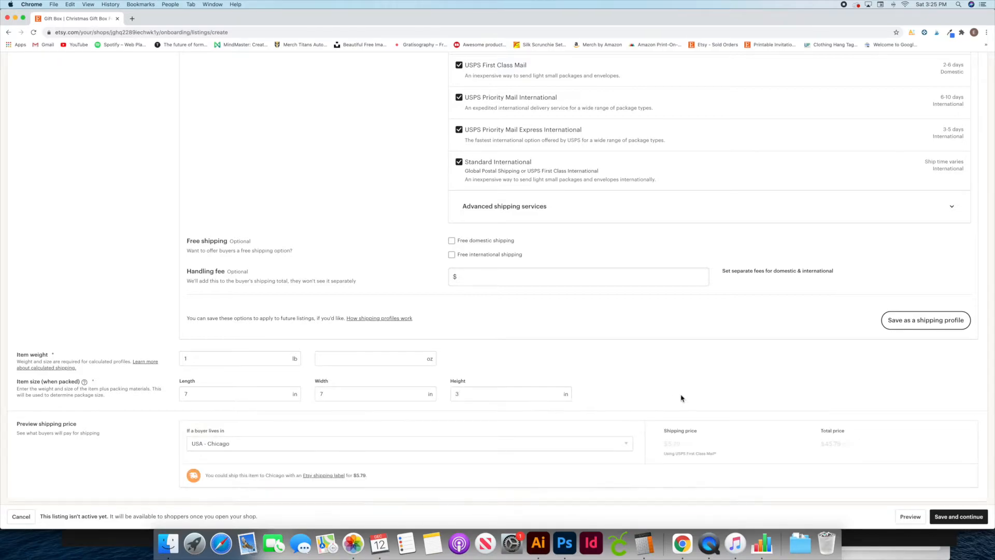
# - Preview the shipping price for a buyer in Los Angeles and for one in New York
pyautogui.scroll(-2, 265, 422)
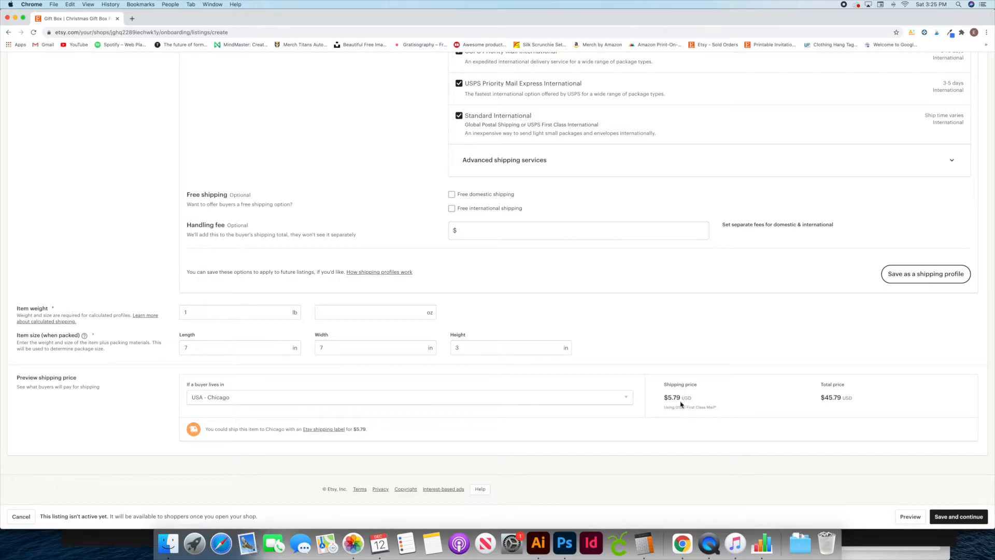
pyautogui.click(248, 403)
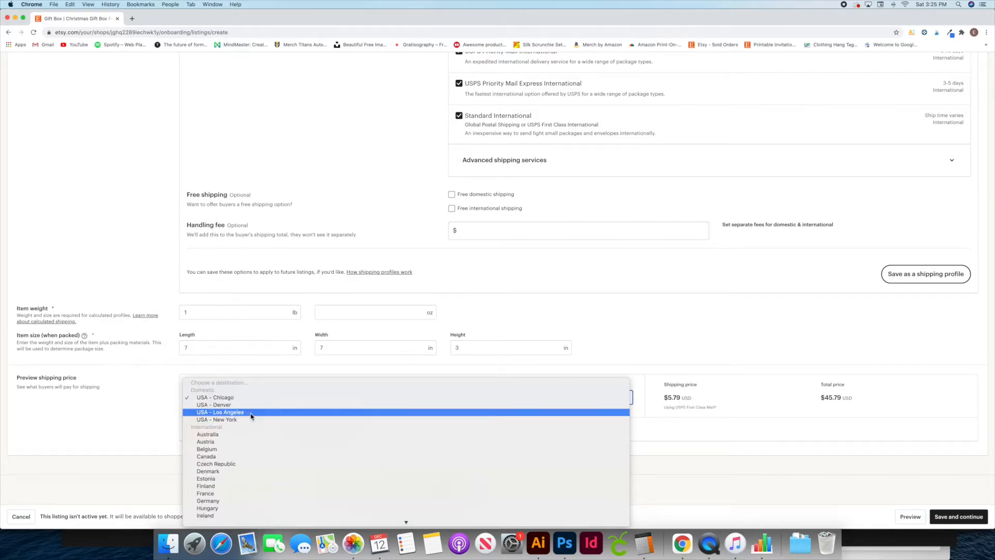
pyautogui.click(251, 412)
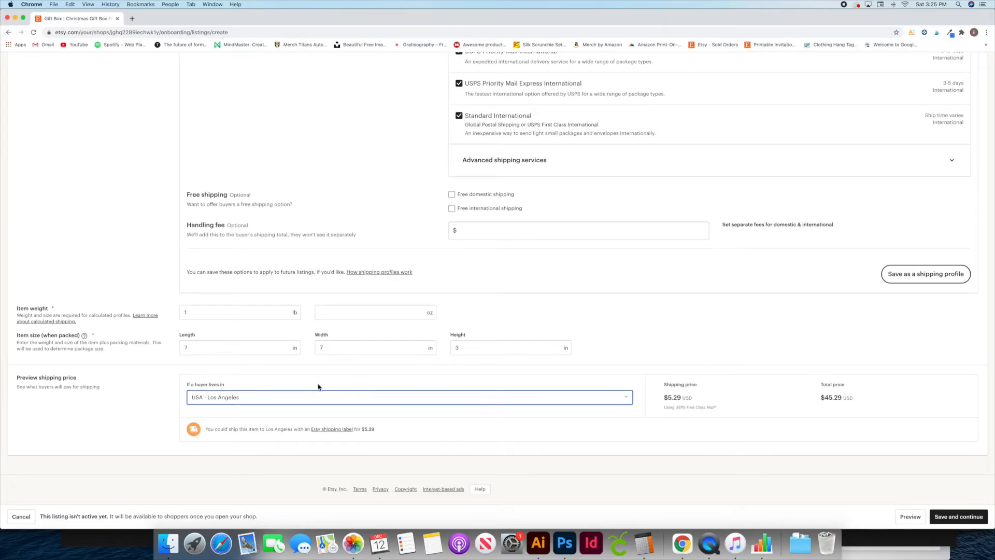
pyautogui.click(261, 402)
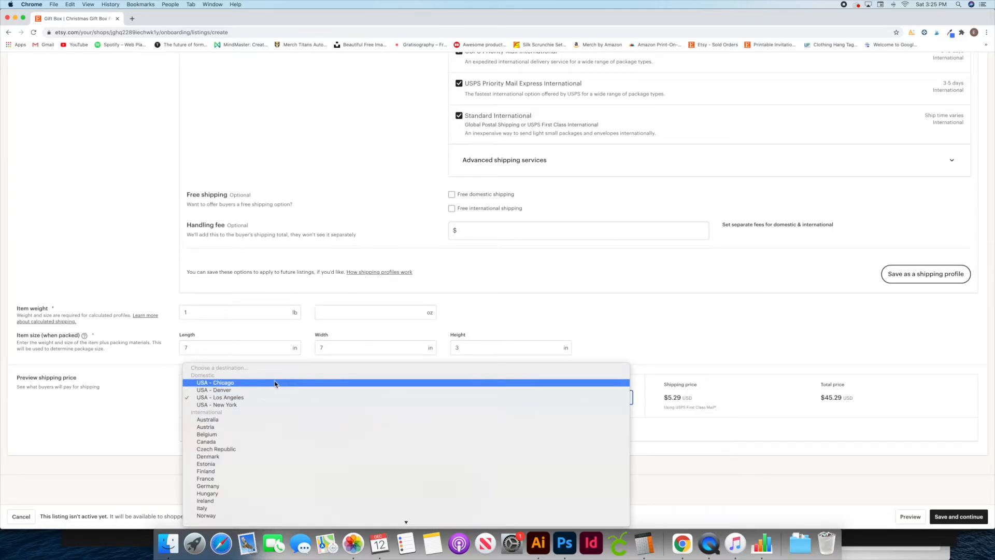
pyautogui.click(274, 405)
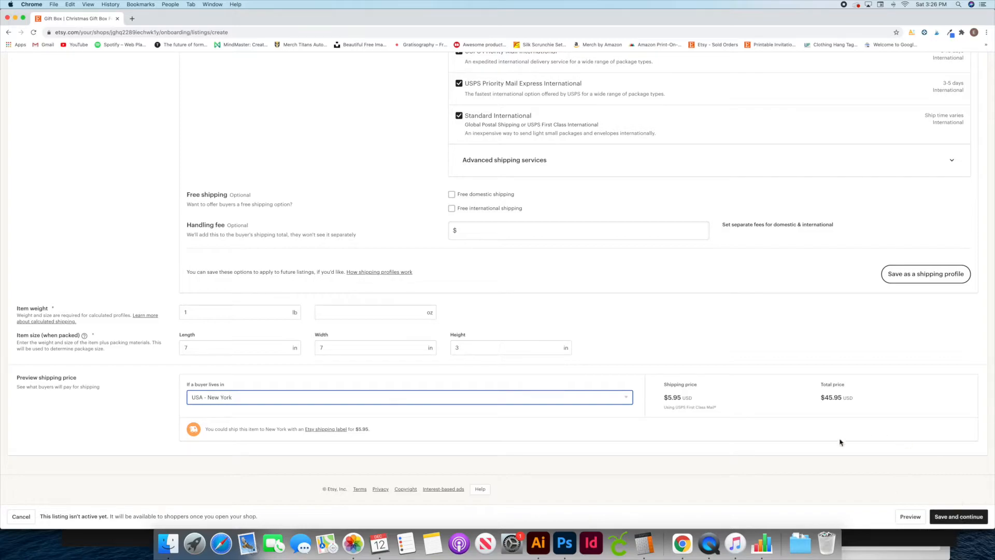
# - Review the listing from the beginning, checking photos, title, category, occasion, holiday, renewal, description and tags
pyautogui.scroll(20, 735, 342)
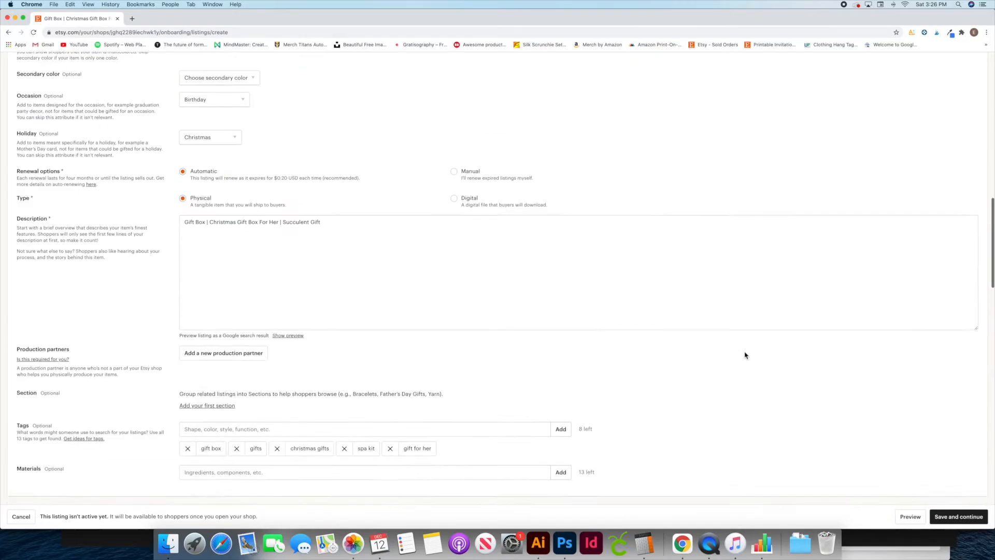
pyautogui.scroll(10, 744, 353)
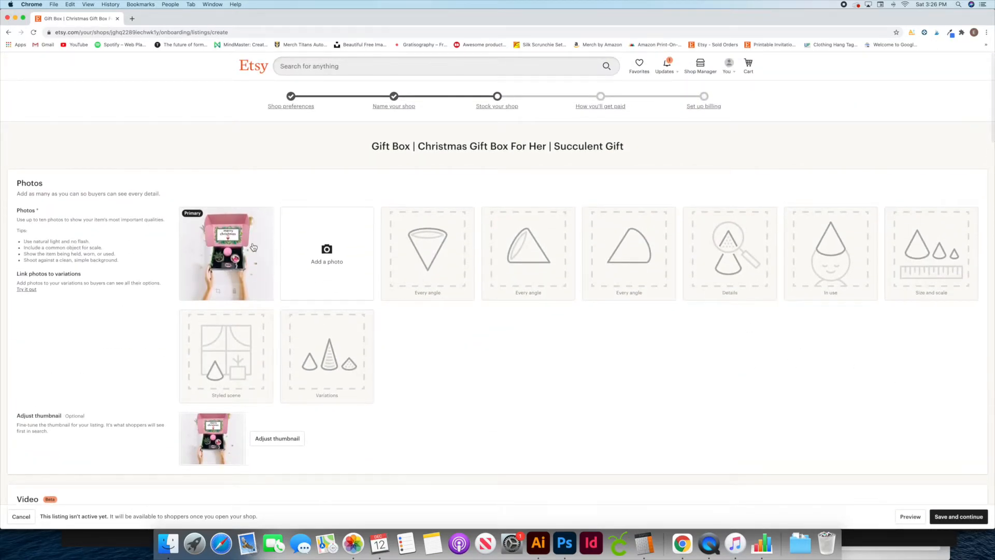
pyautogui.scroll(-2, 286, 267)
pyautogui.scroll(-8, 286, 267)
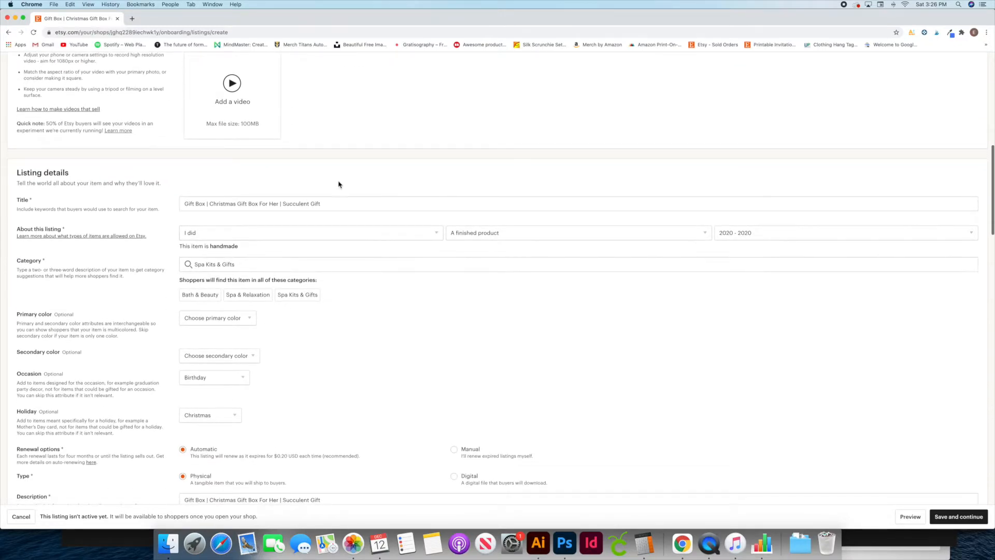
pyautogui.scroll(-3, 334, 216)
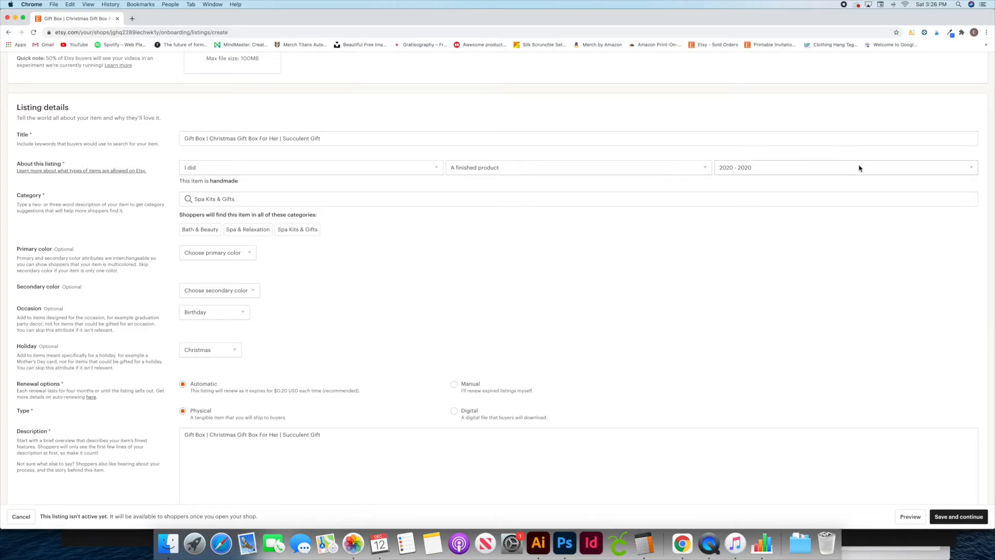
pyautogui.click(308, 204)
pyautogui.moveTo(67, 198); pyautogui.dragTo(4, 200)
pyautogui.scroll(-2, 171, 280)
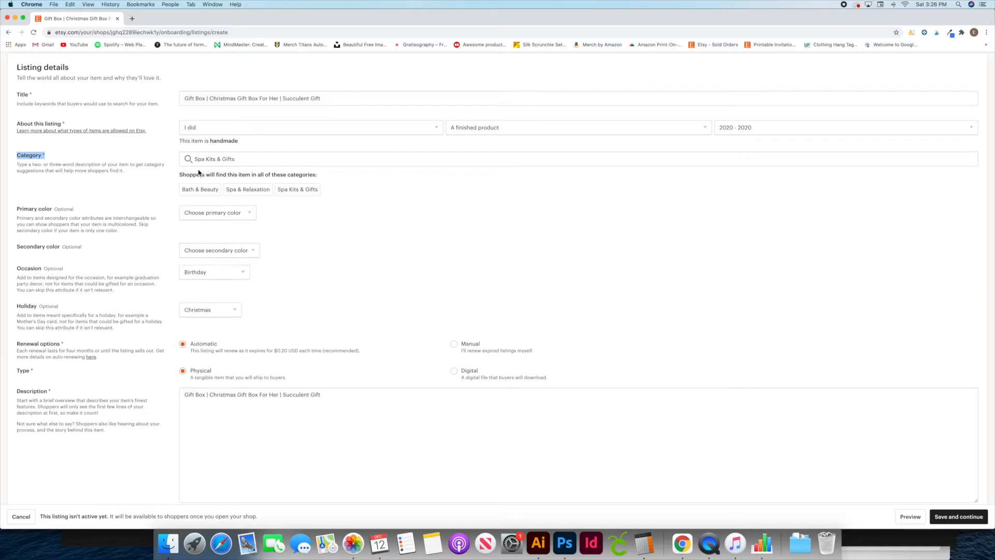
pyautogui.scroll(-5, 238, 291)
pyautogui.scroll(-1, 238, 288)
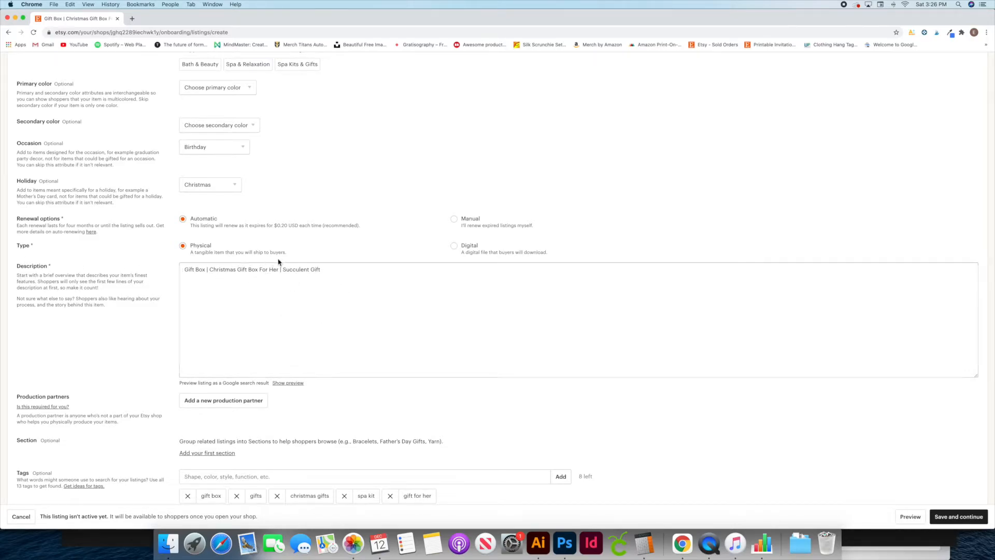
pyautogui.scroll(-3, 290, 293)
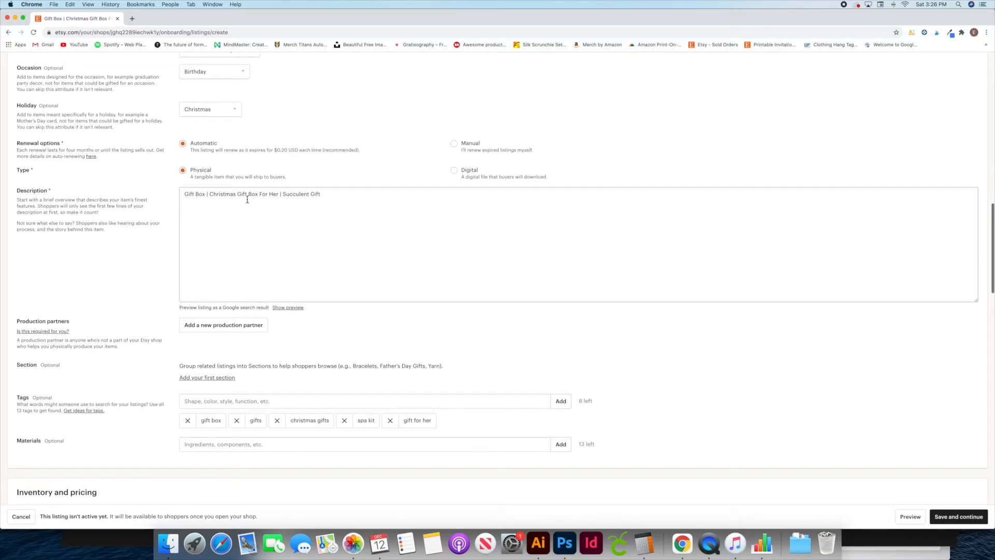
pyautogui.scroll(-5, 242, 262)
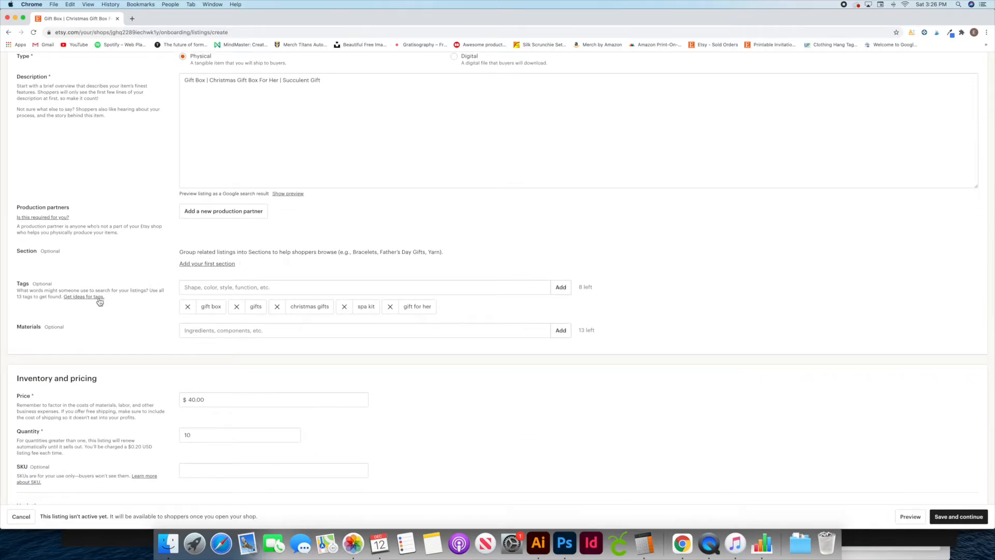
pyautogui.scroll(-1, 109, 325)
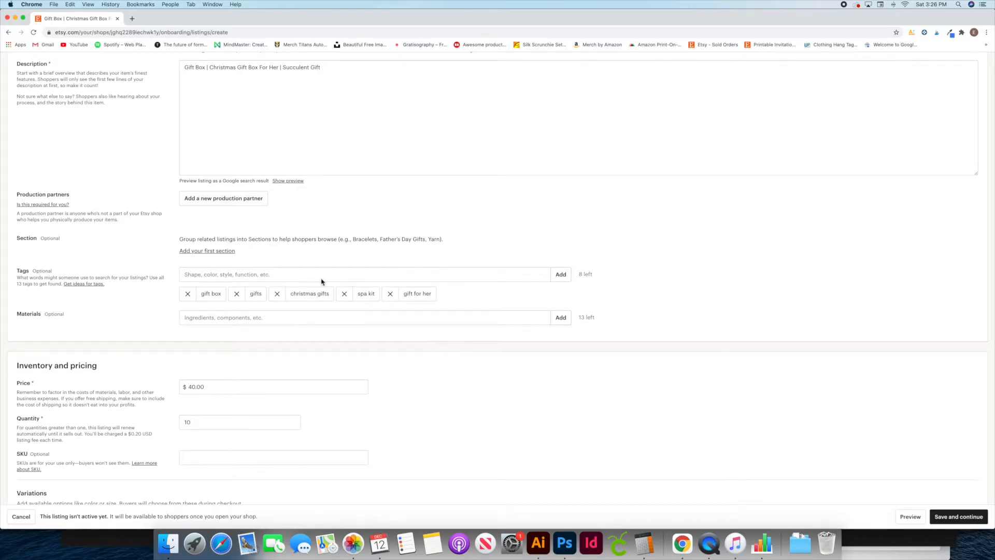
# - Review the listing's price, quantity, SKU, variations and personalization settings
pyautogui.scroll(-5, 329, 342)
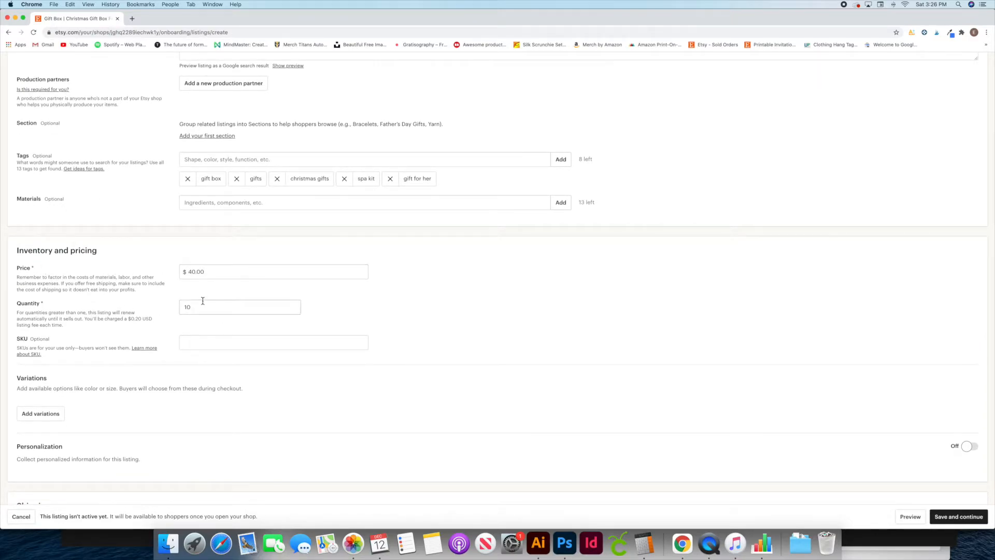
pyautogui.scroll(-2, 202, 300)
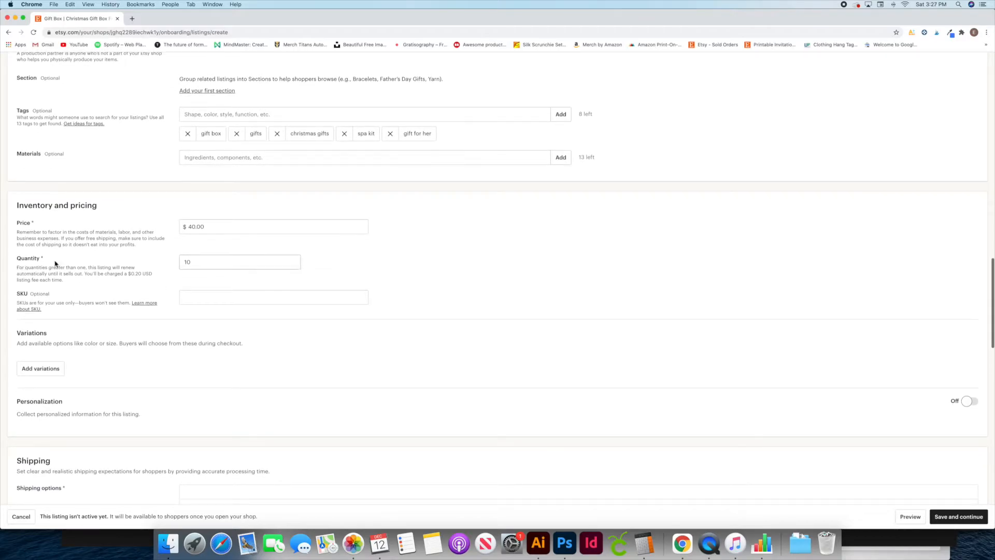
pyautogui.scroll(-2, 222, 265)
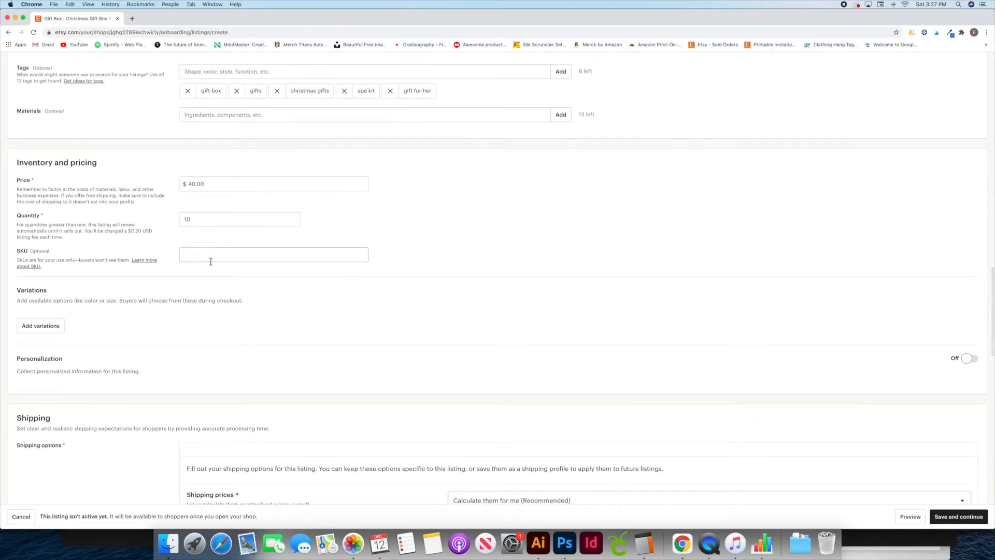
pyautogui.scroll(-1, 199, 280)
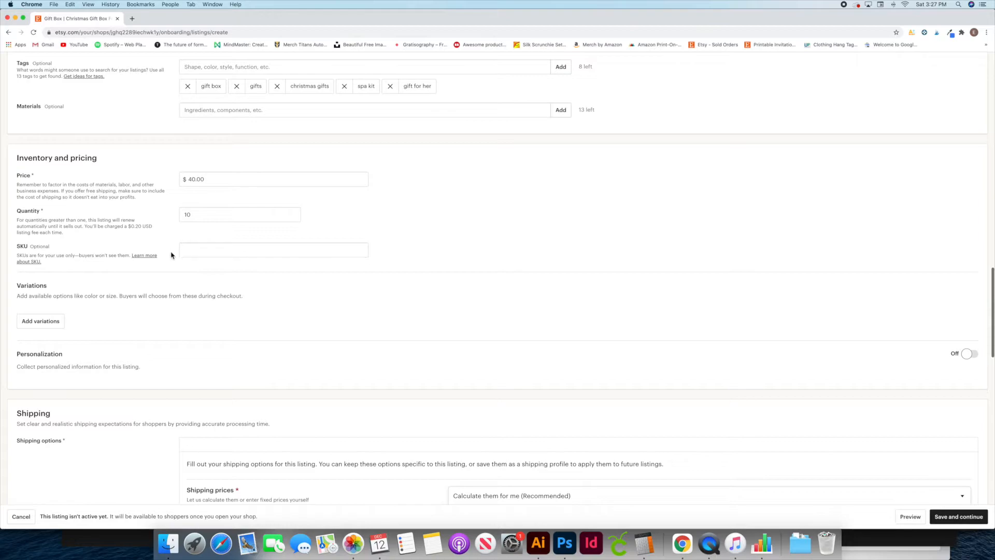
pyautogui.scroll(-3, 196, 255)
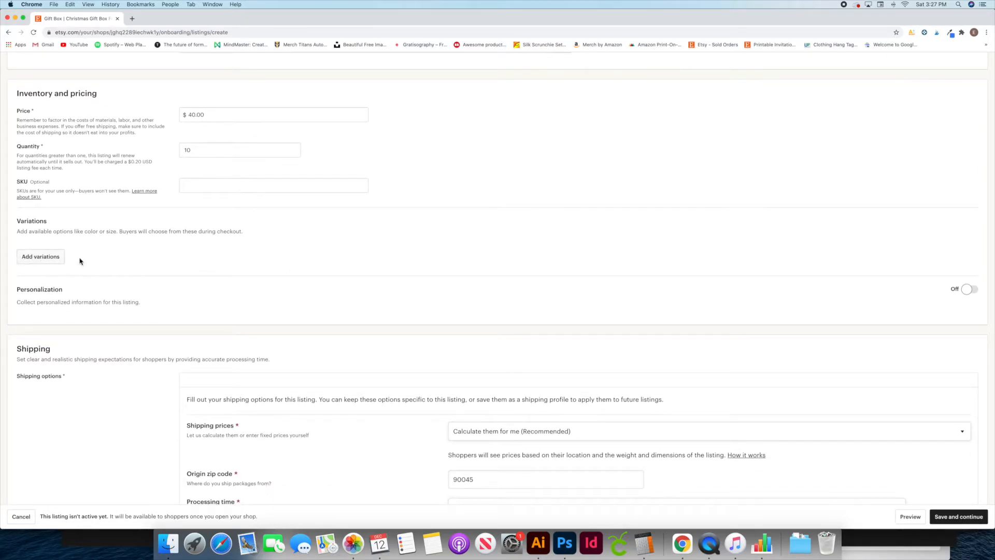
pyautogui.scroll(1, 151, 278)
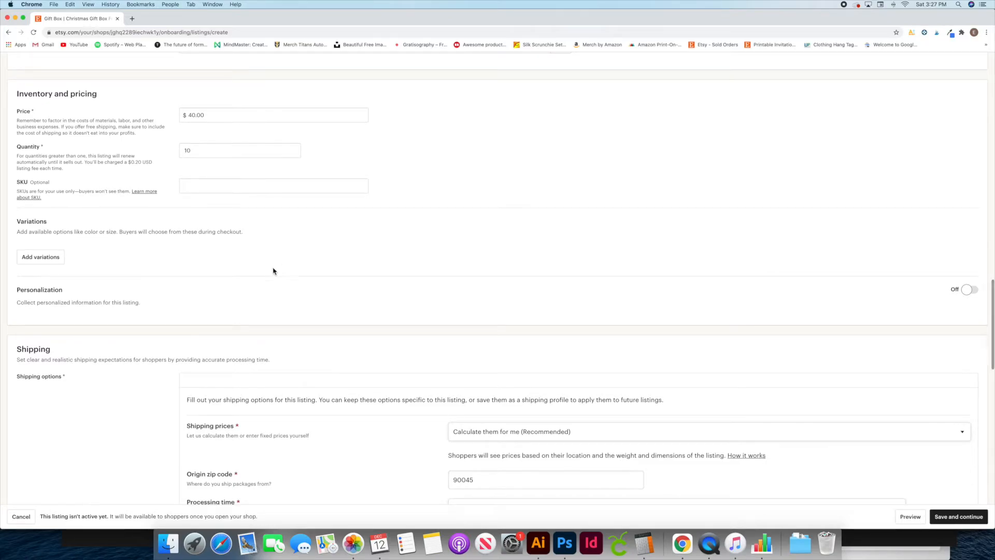
pyautogui.scroll(-1, 200, 259)
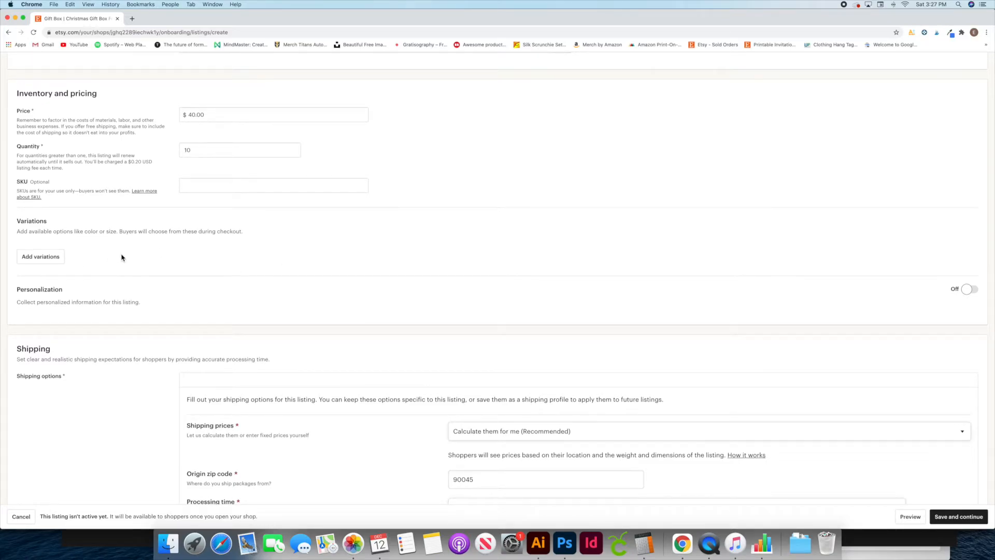
pyautogui.scroll(-2, 116, 262)
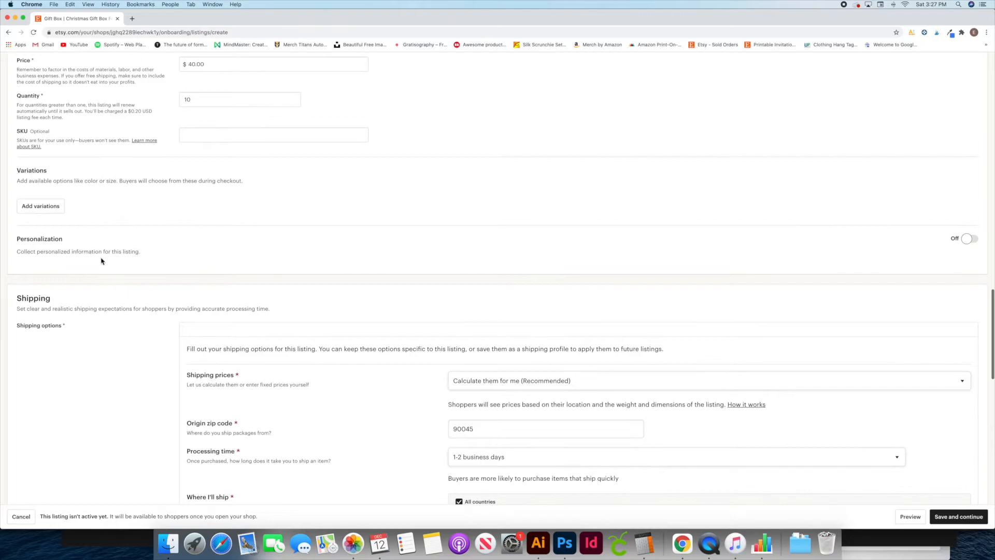
pyautogui.scroll(1, 848, 278)
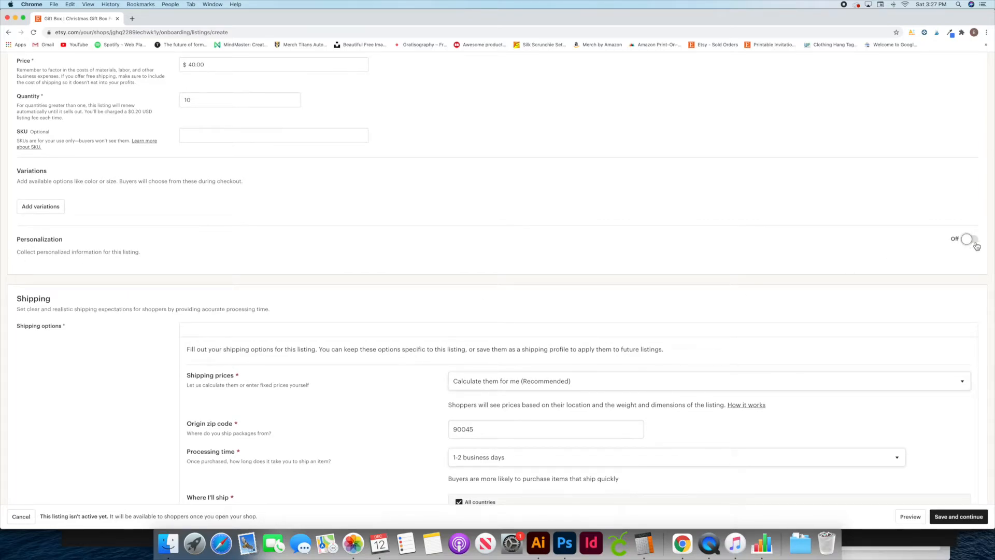
pyautogui.scroll(1, 967, 249)
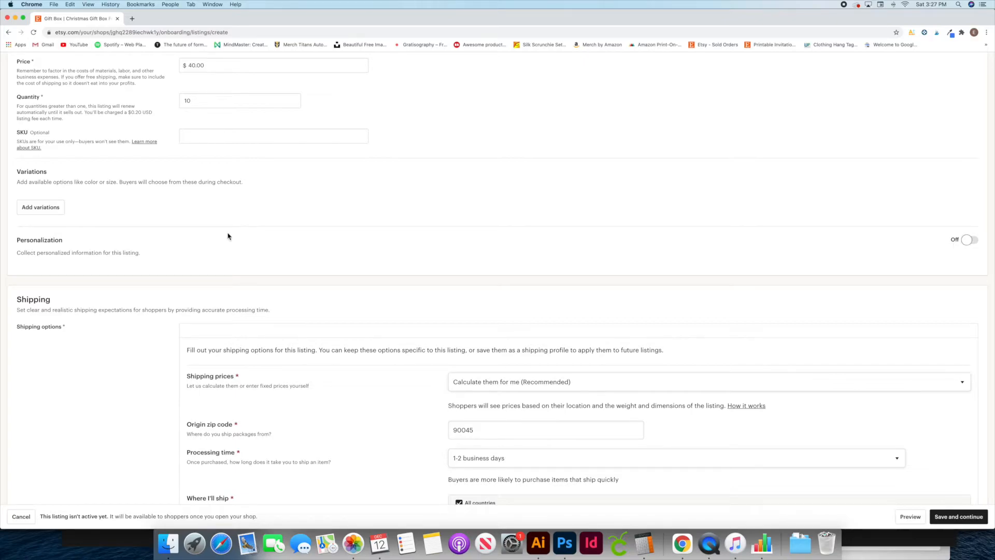
# - Review the listing's shipping settings, checking the pricing method, origin zip code, processing time, destination countries and shipping services
pyautogui.scroll(-3, 147, 337)
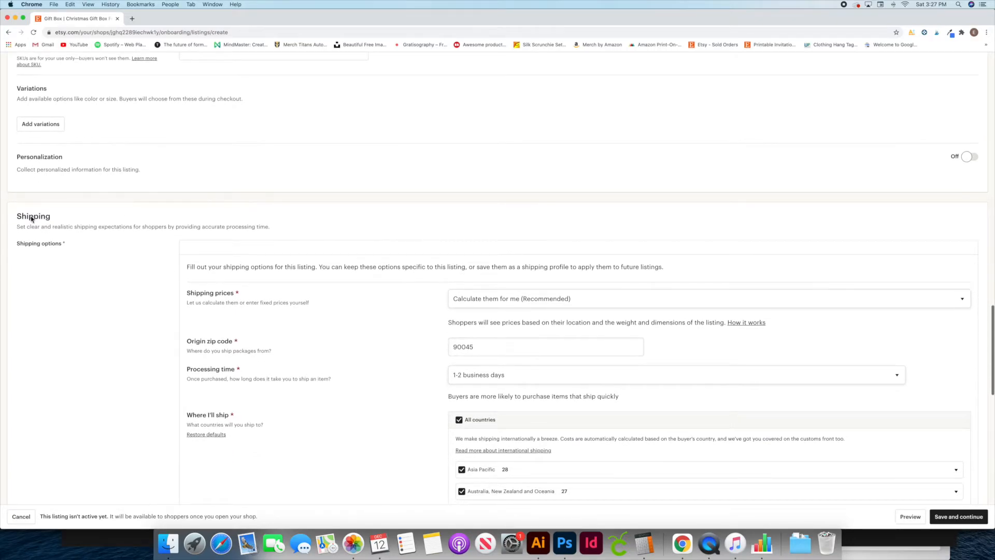
pyautogui.scroll(-1, 155, 332)
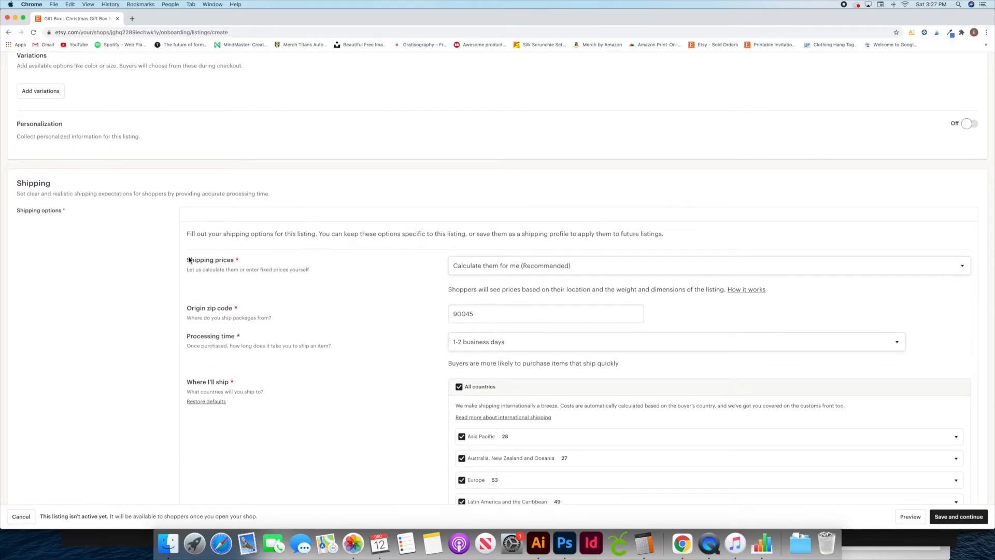
pyautogui.click(464, 267)
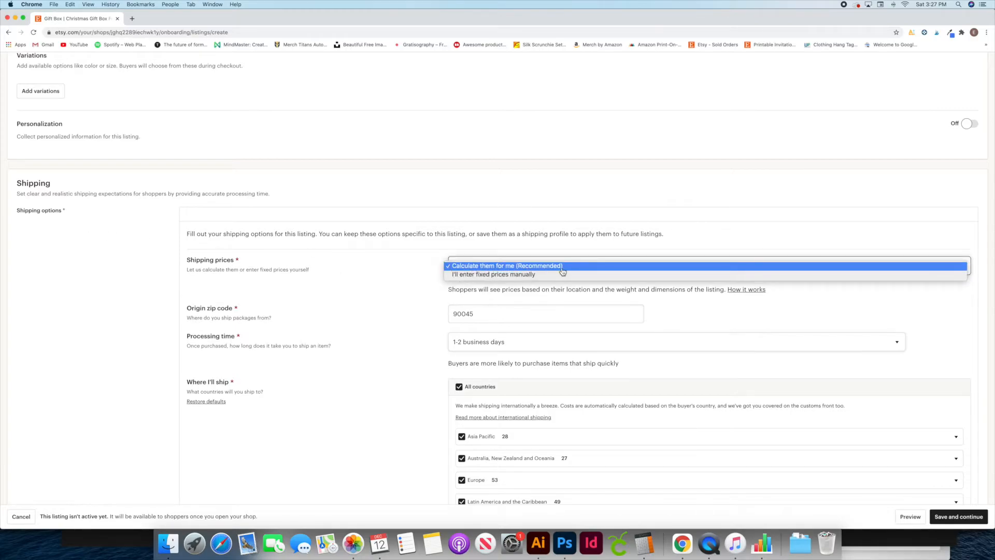
pyautogui.click(393, 265)
pyautogui.scroll(-2, 389, 327)
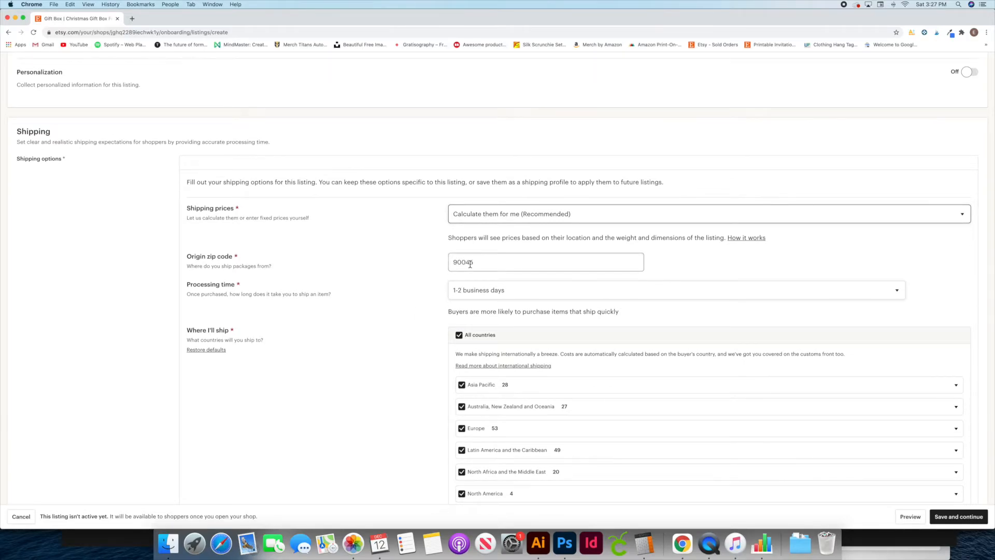
pyautogui.scroll(-2, 383, 300)
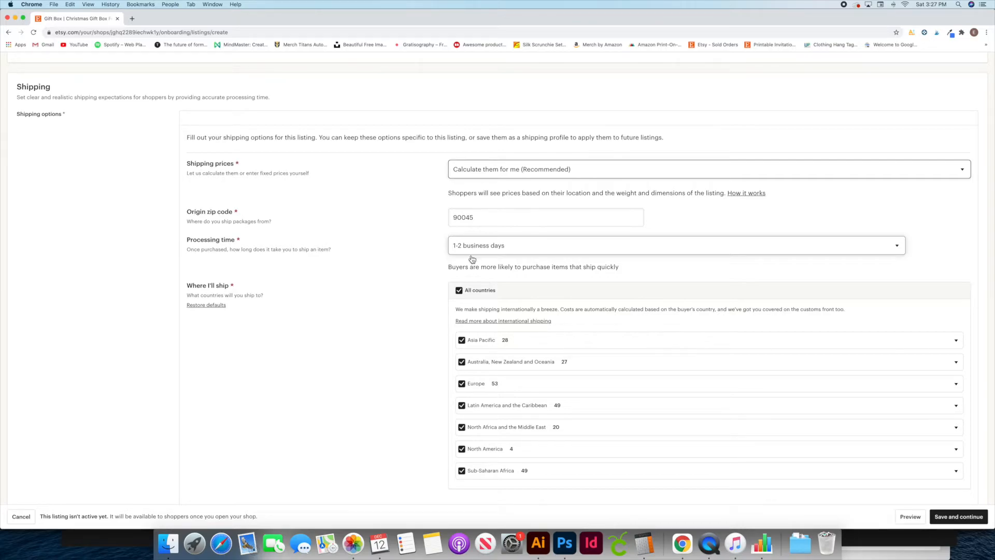
pyautogui.scroll(-3, 425, 286)
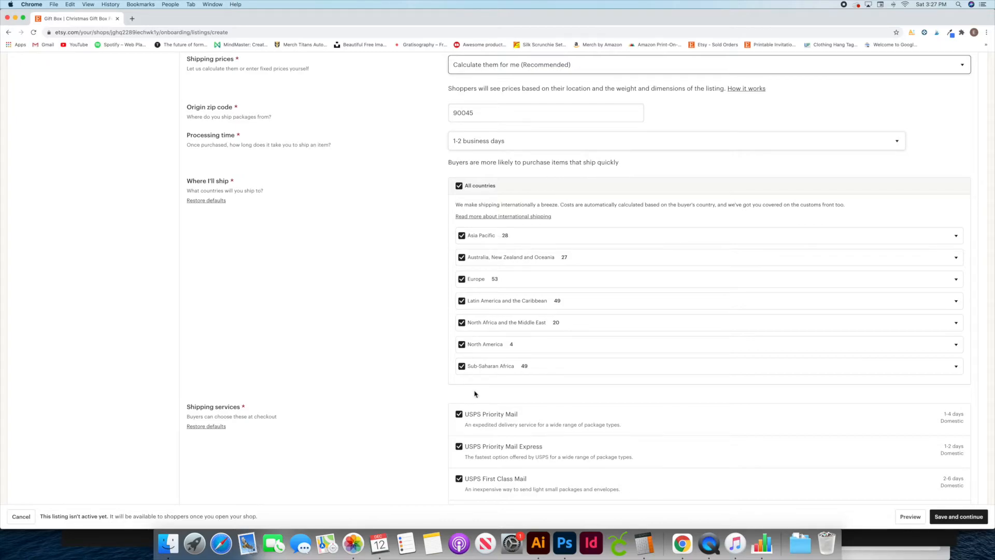
pyautogui.scroll(-1, 519, 373)
pyautogui.scroll(-5, 473, 311)
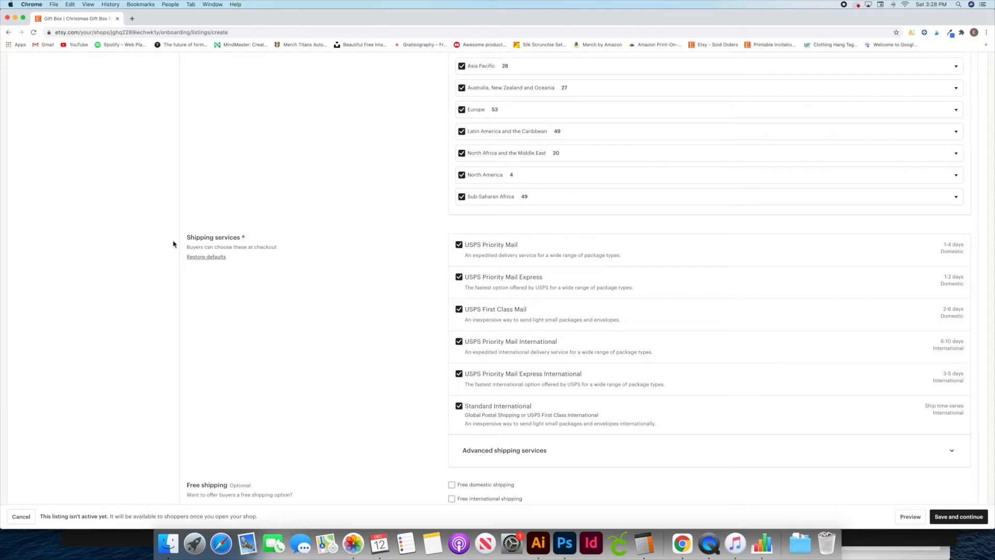
pyautogui.scroll(-5, 371, 291)
pyautogui.scroll(-2, 371, 291)
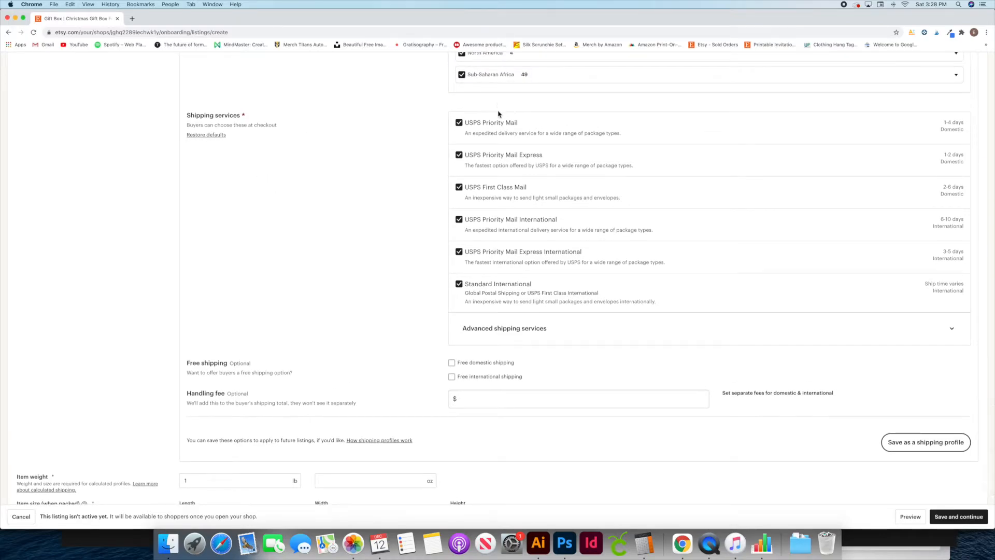
# - Restore the default shipping services and the default shipping destinations for the listing
pyautogui.click(205, 135)
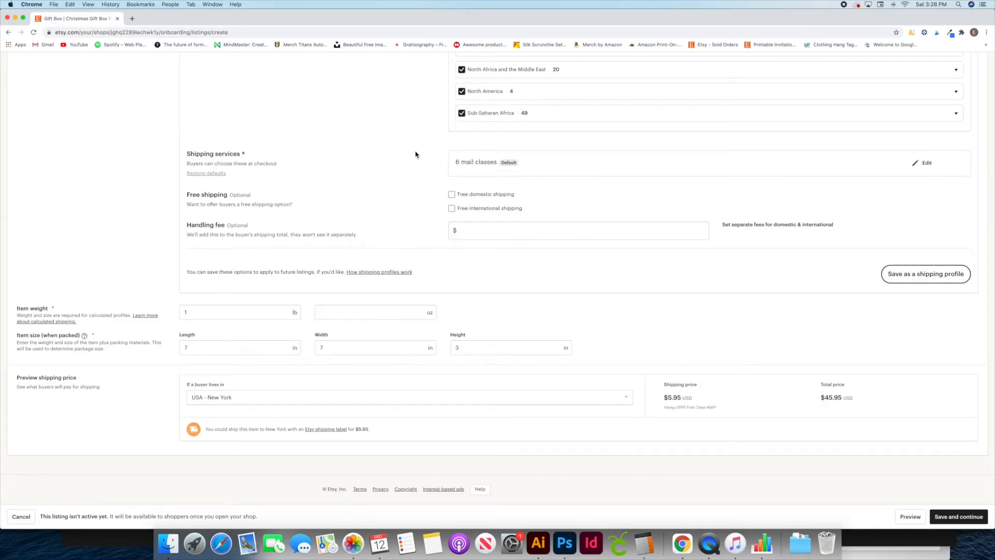
pyautogui.scroll(3, 436, 163)
pyautogui.scroll(5, 400, 221)
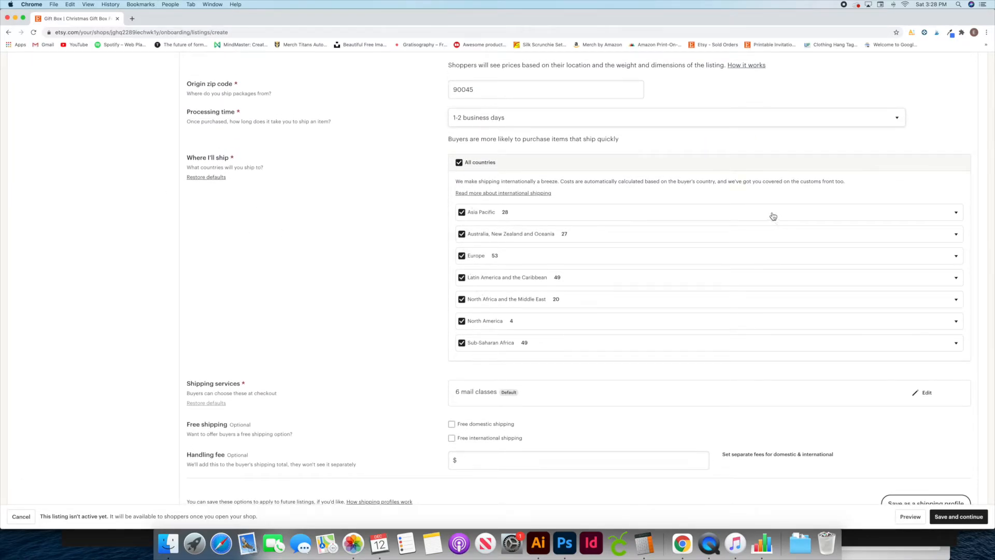
pyautogui.click(205, 177)
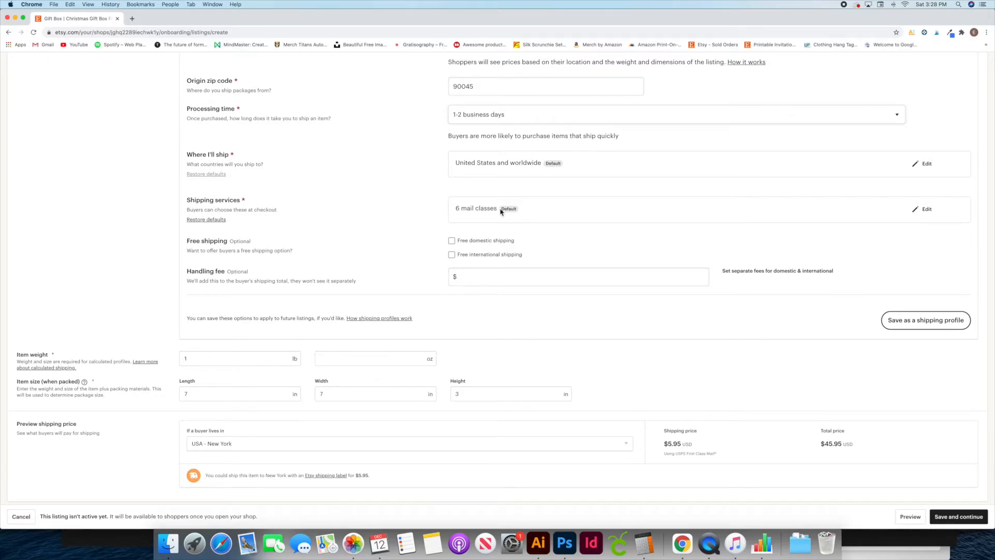
# - Check the remaining shipping options and preview the shipping price for a buyer in Chicago
pyautogui.scroll(-1, 264, 250)
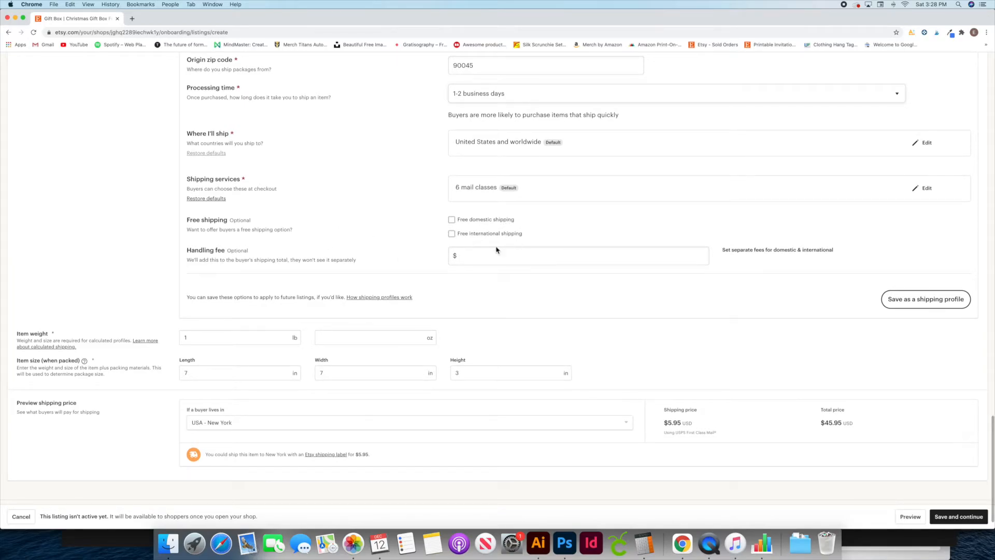
pyautogui.scroll(-1, 490, 256)
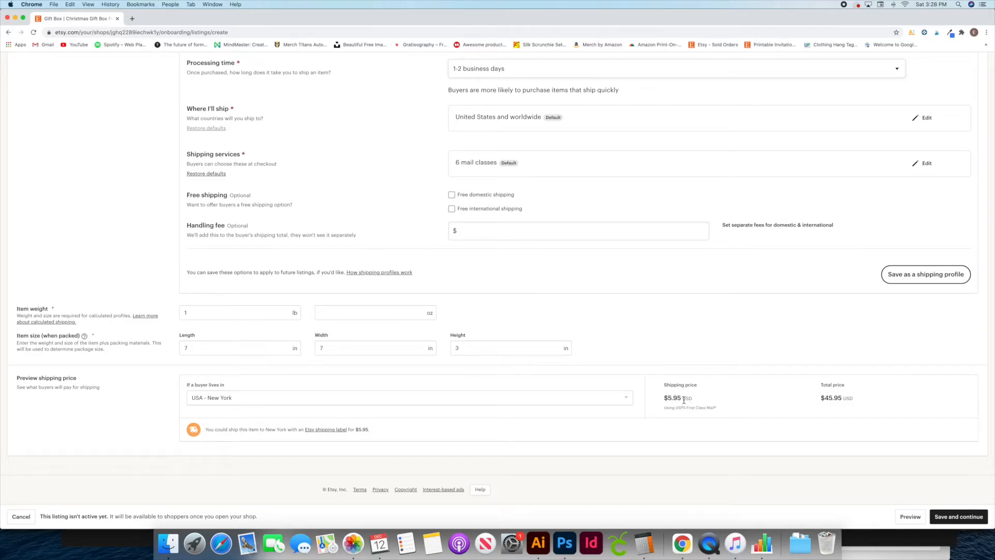
pyautogui.click(343, 399)
pyautogui.click(304, 379)
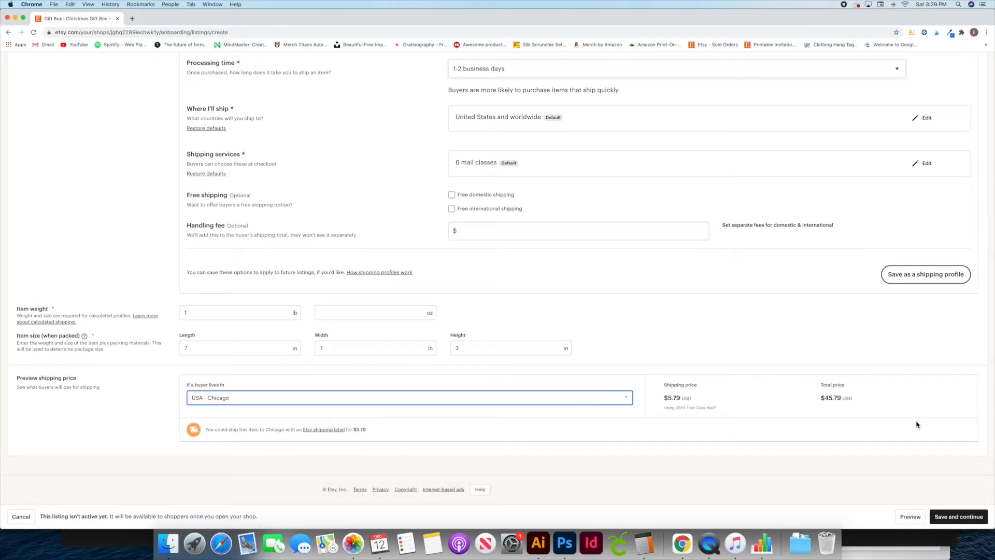
# - Save the gift box listing and continue from stocking the shop to the payment setup
pyautogui.click(970, 519)
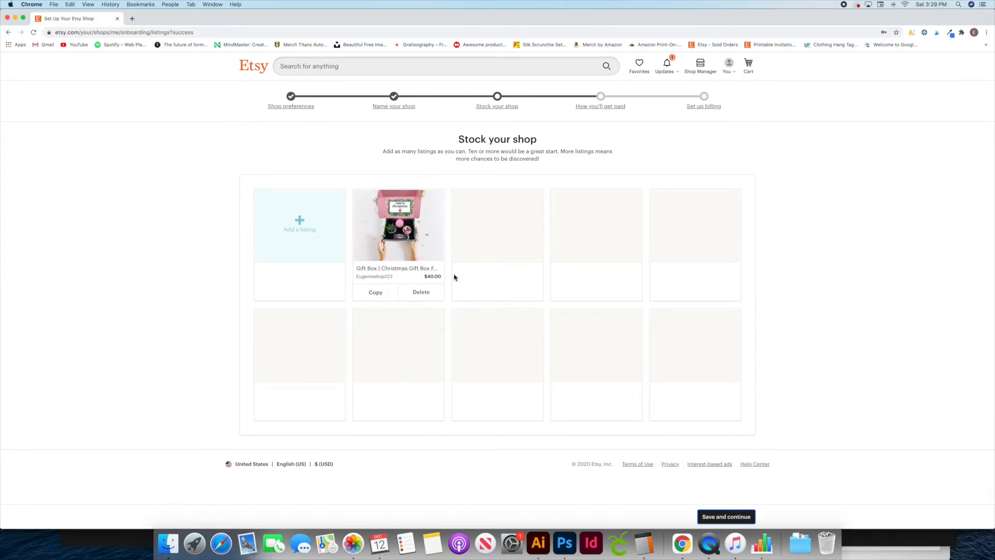
pyautogui.click(735, 519)
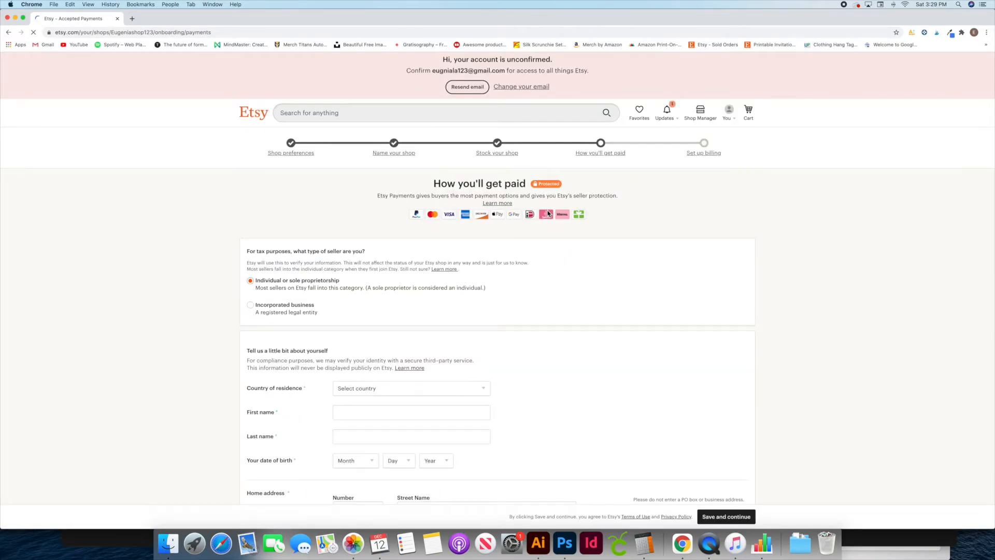
# - Examine the payment setup form, covering seller type, country of residence, name, date of birth, home address and bank location
pyautogui.scroll(-2, 550, 223)
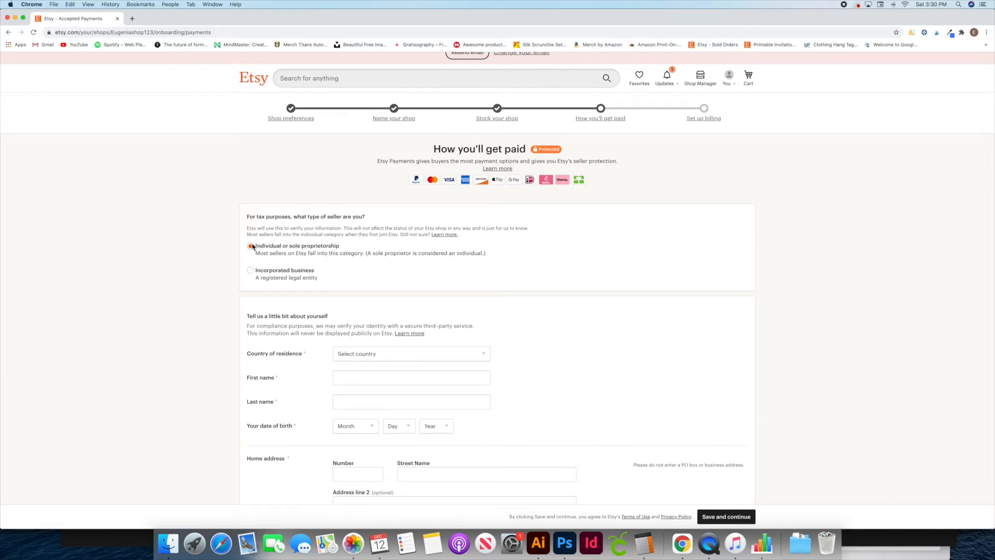
pyautogui.scroll(-1, 269, 289)
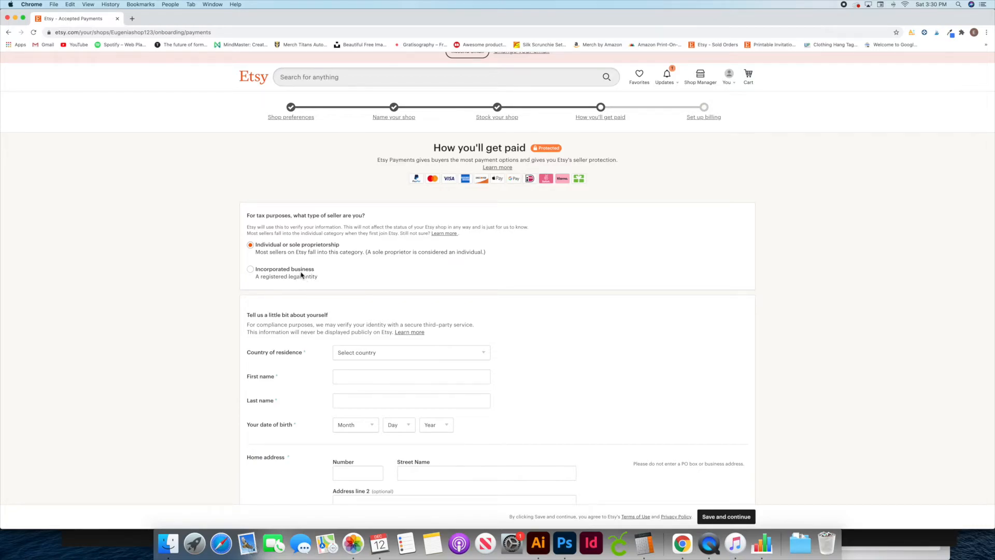
pyautogui.scroll(1, 322, 298)
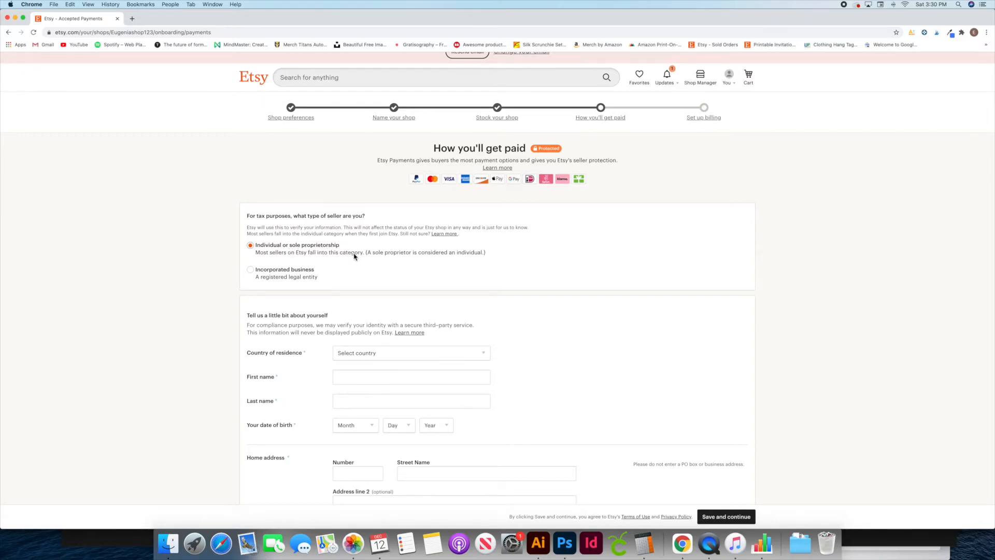
pyautogui.scroll(-3, 273, 322)
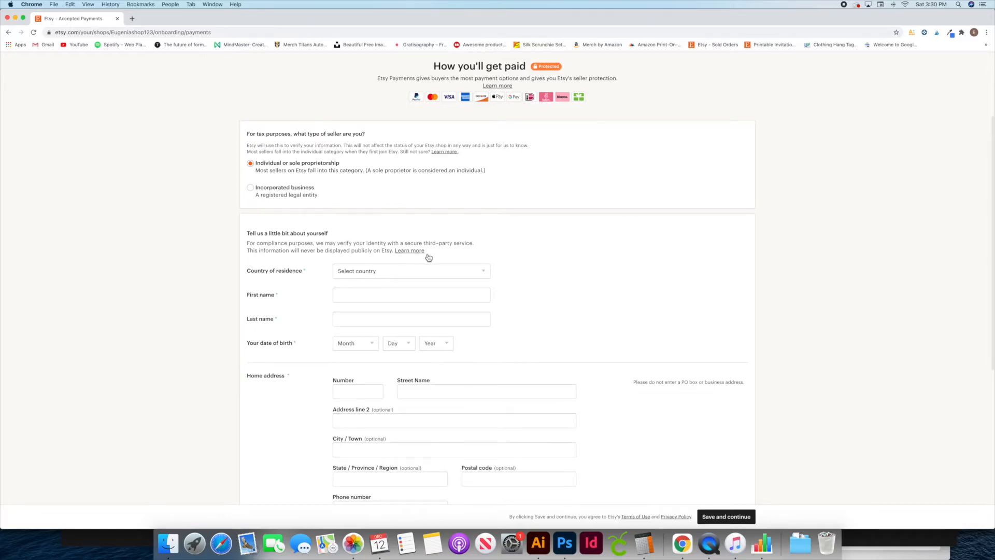
pyautogui.scroll(-1, 415, 278)
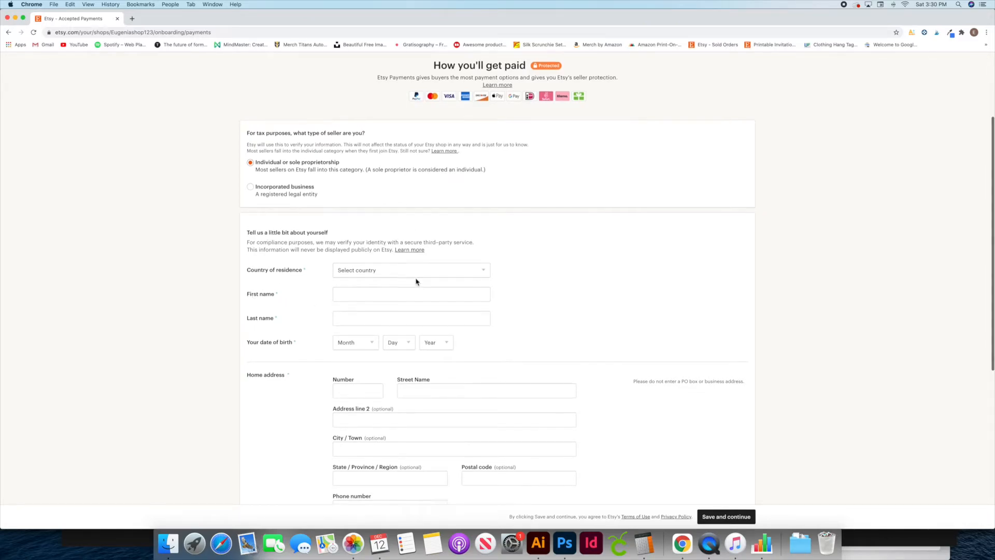
pyautogui.scroll(-1, 371, 271)
pyautogui.scroll(-1, 361, 303)
pyautogui.scroll(-5, 356, 342)
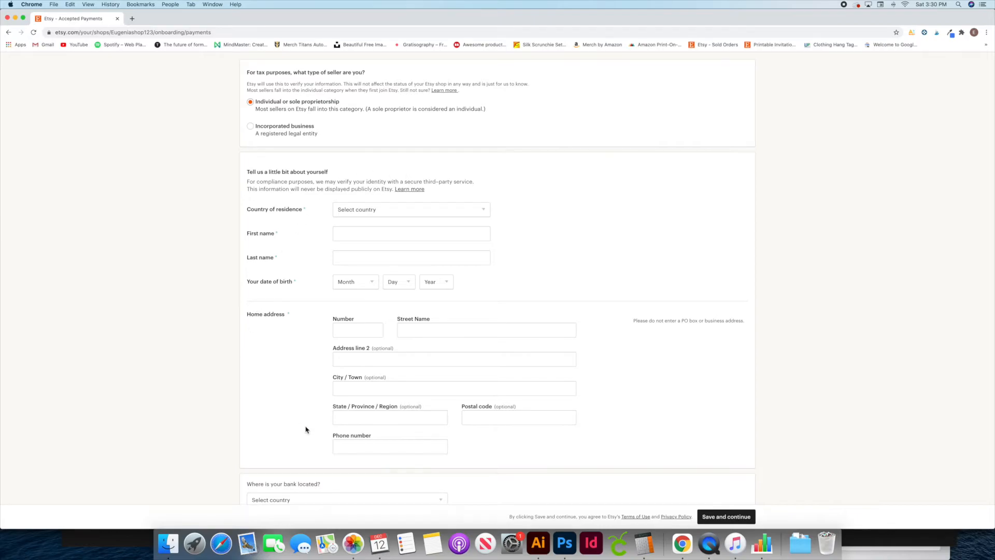
pyautogui.scroll(-7, 458, 327)
pyautogui.scroll(-2, 458, 327)
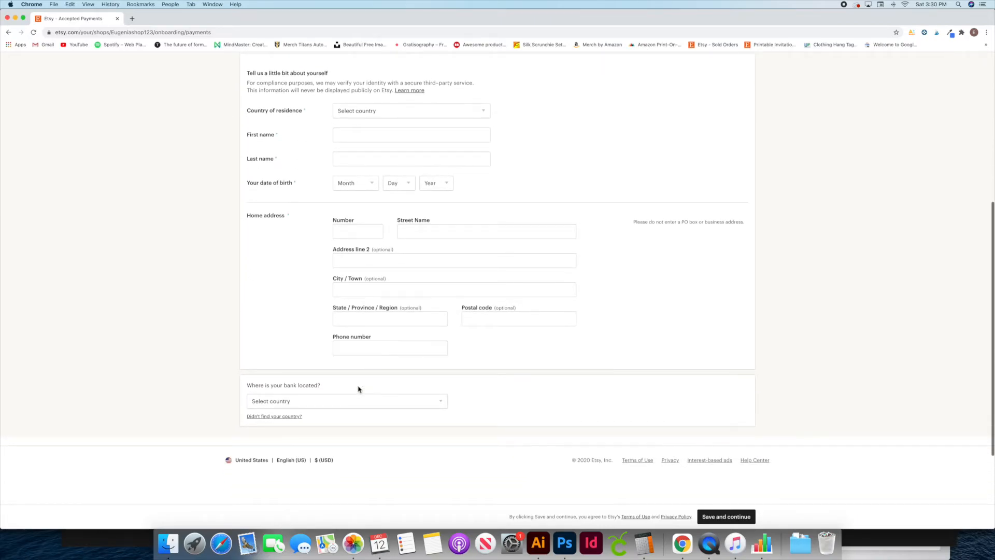
pyautogui.moveTo(252, 385); pyautogui.dragTo(325, 386)
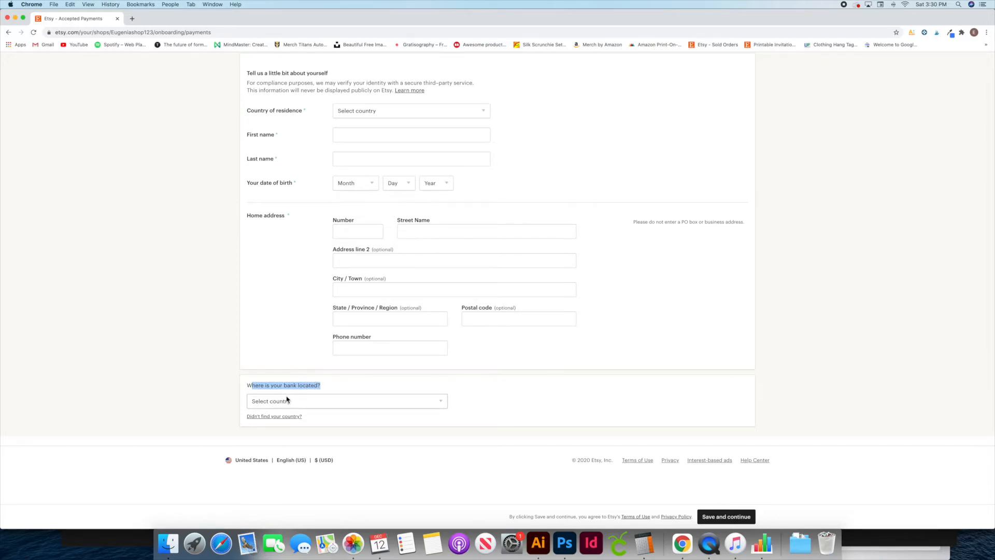
pyautogui.scroll(5, 359, 324)
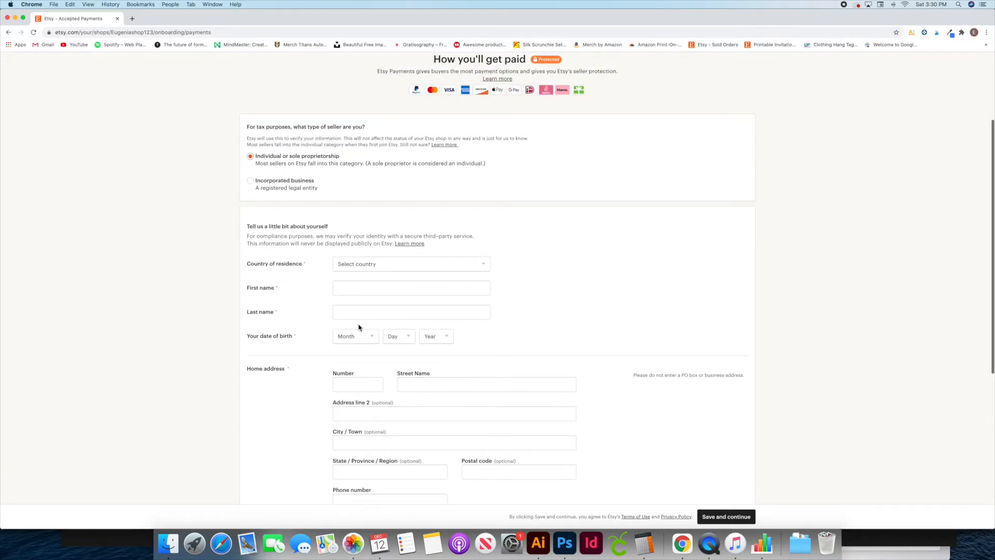
# - Review the bank deposit details and check the available account types, keeping Checking selected
pyautogui.scroll(-8, 370, 356)
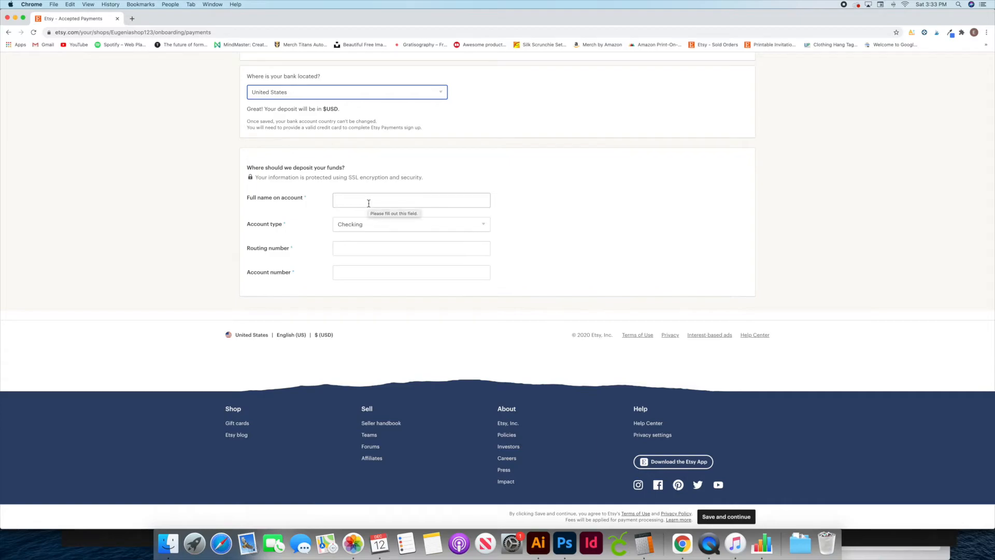
pyautogui.click(357, 227)
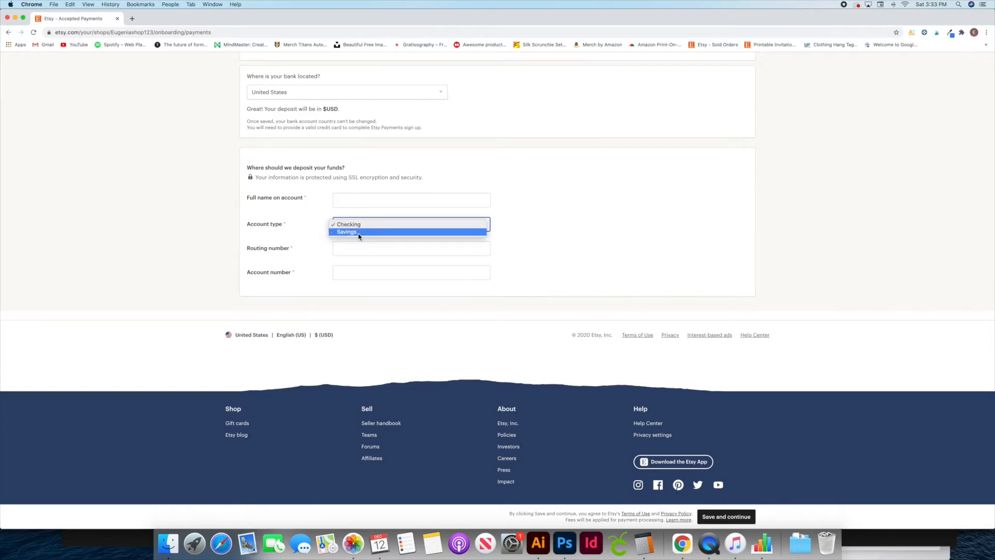
pyautogui.click(306, 232)
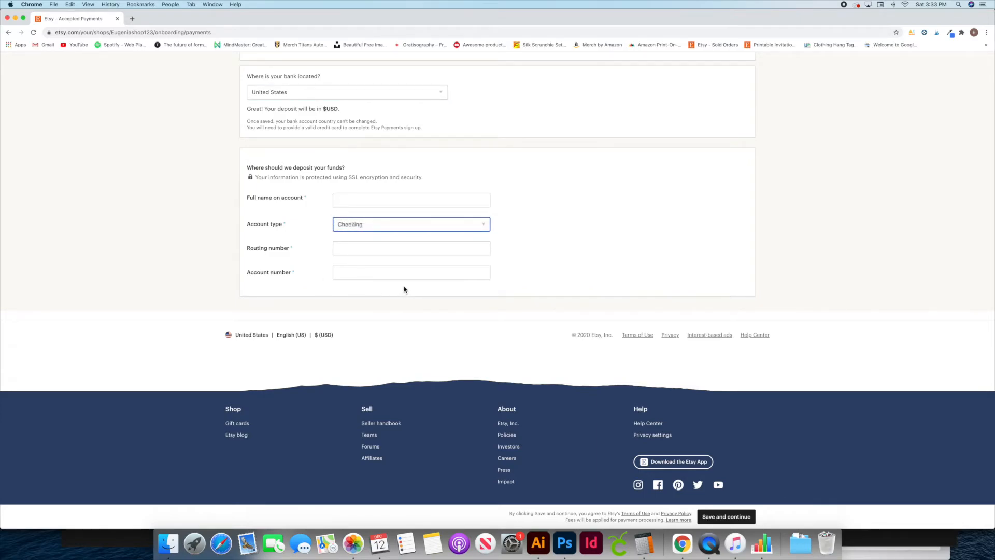